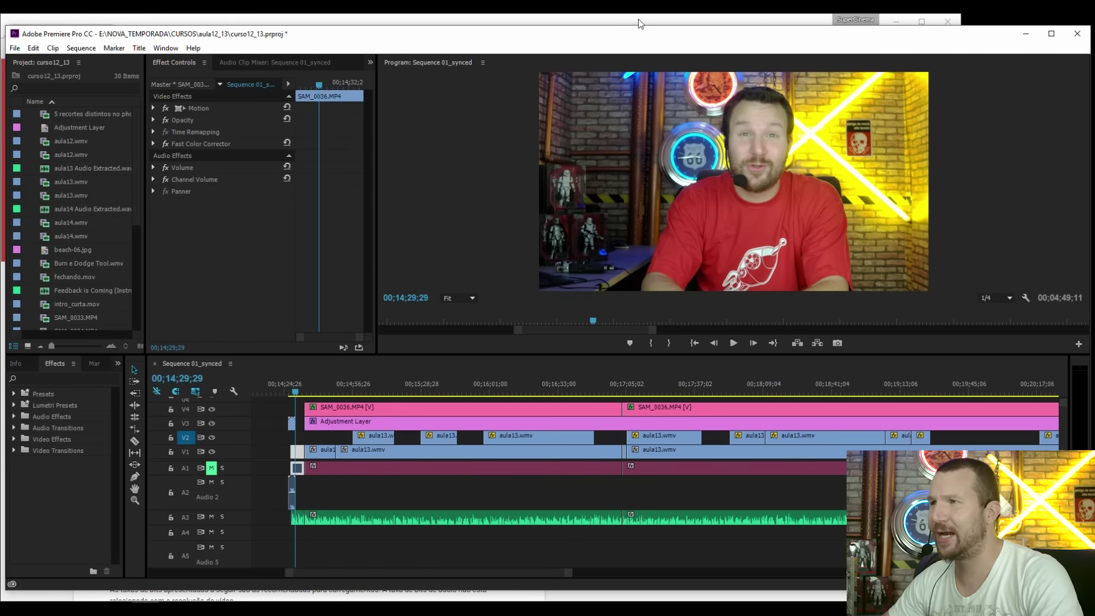
Step: Bring Chrome's YouTube recommended upload encoding settings page (MP4, AAC-LC, H.264) in front of Premiere
click(638, 18)
drag(638, 19, 643, 19)
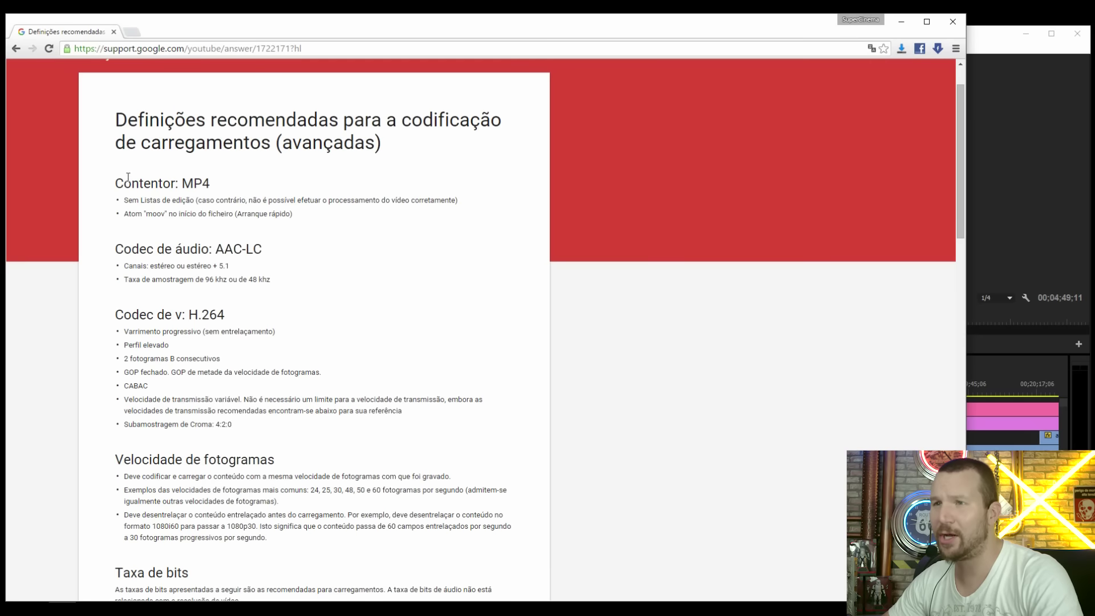
mouse_move(116, 180)
mouse_down()
mouse_move(210, 183)
mouse_move(181, 184)
mouse_up()
click(228, 197)
drag(211, 183, 174, 183)
click(230, 197)
click(217, 198)
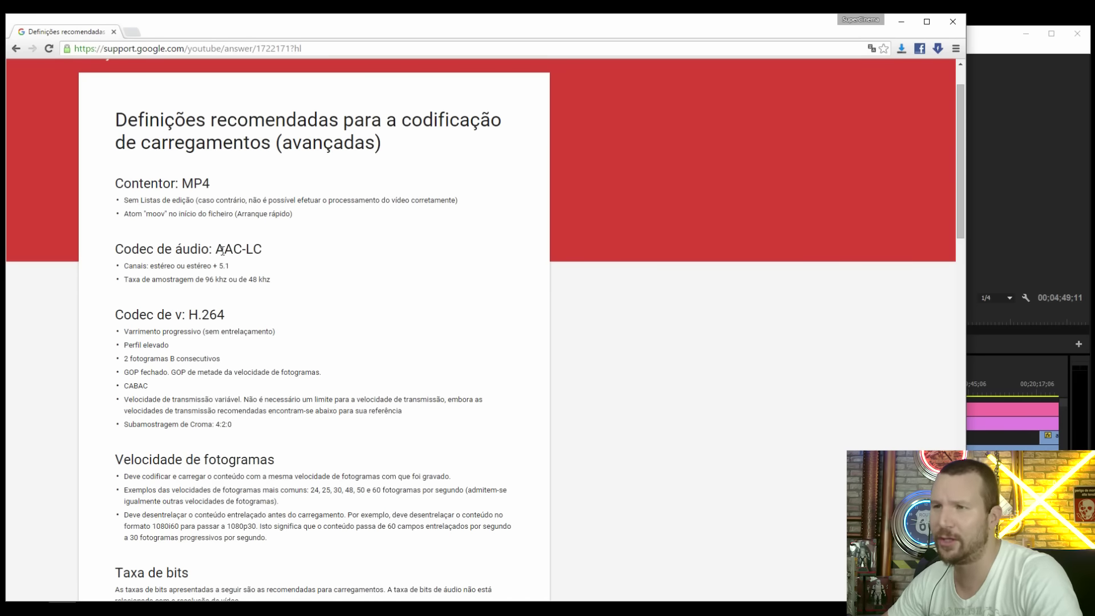
drag(229, 252, 240, 242)
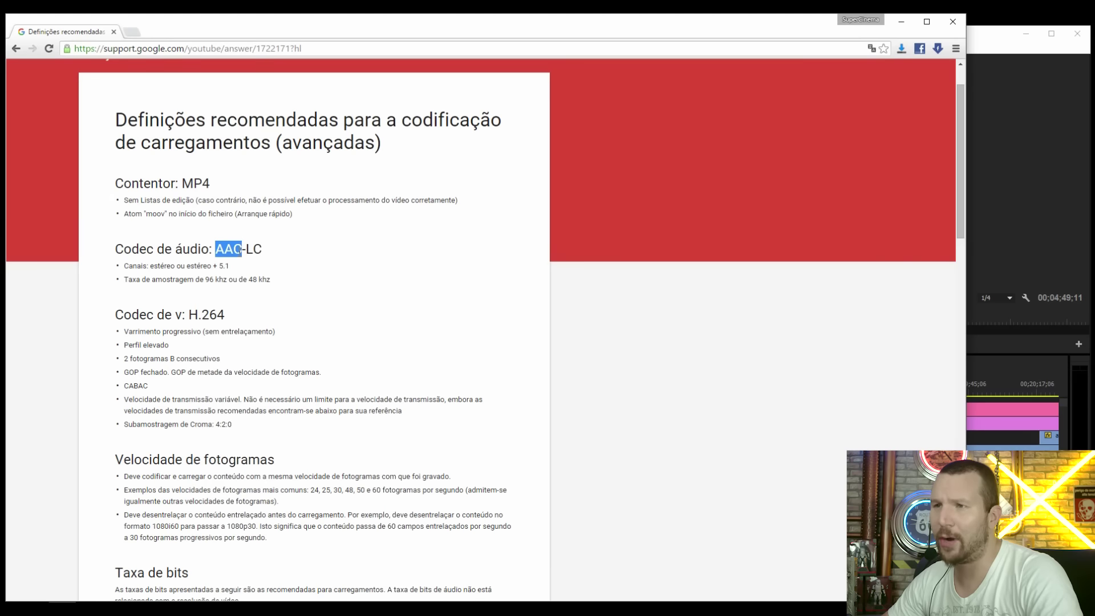
click(211, 245)
mouse_move(265, 282)
mouse_down()
mouse_move(99, 240)
mouse_move(189, 272)
mouse_move(229, 267)
mouse_up()
click(155, 278)
click(236, 270)
drag(248, 281, 273, 276)
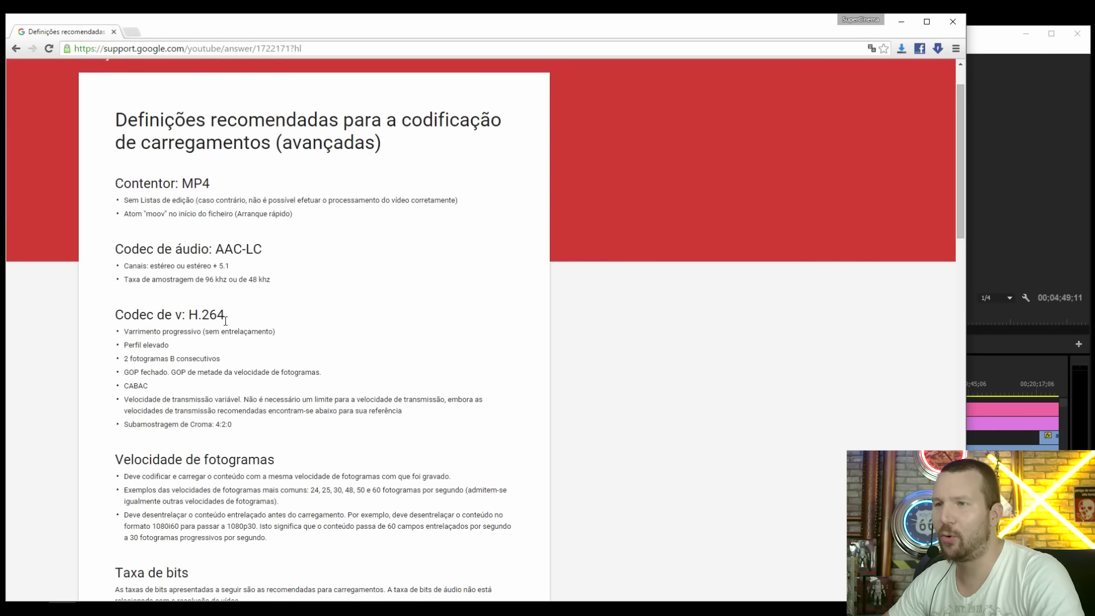
mouse_move(225, 317)
mouse_down()
mouse_move(126, 311)
mouse_move(228, 317)
mouse_move(187, 314)
mouse_up()
click(114, 324)
click(234, 318)
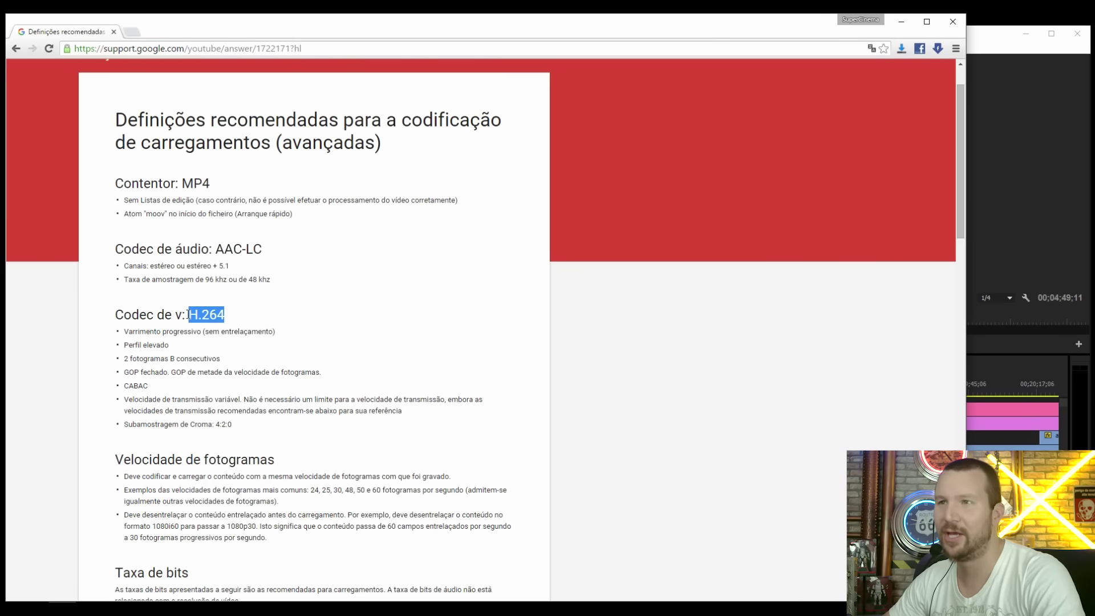
drag(209, 184, 181, 183)
click(216, 187)
drag(225, 317, 189, 316)
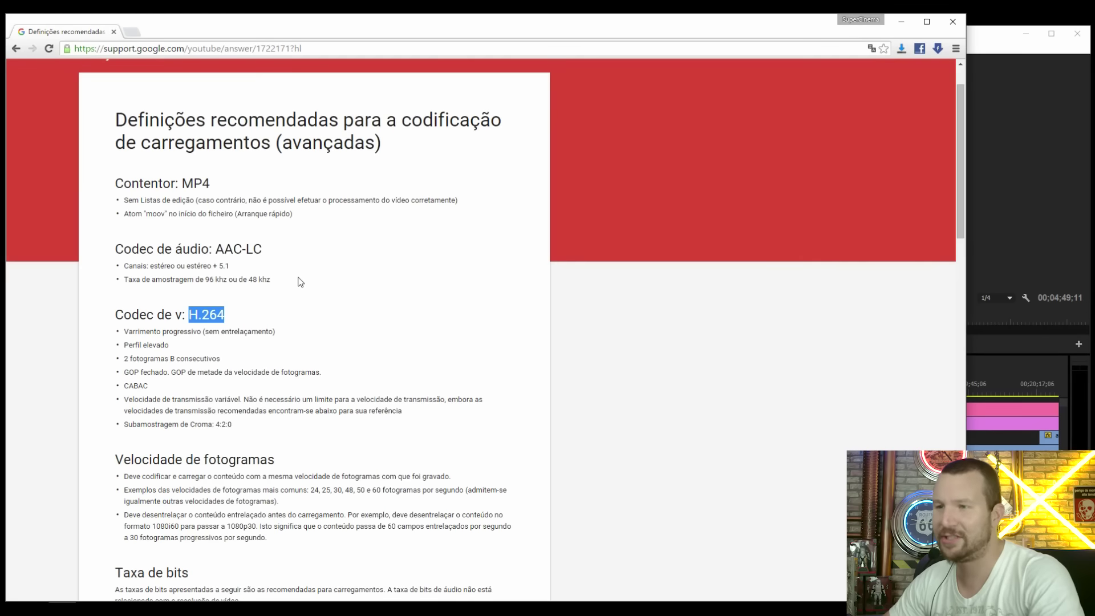
scroll(298, 281, down, 2)
scroll(300, 282, down, 1)
scroll(300, 281, down, 2)
scroll(300, 281, down, 2)
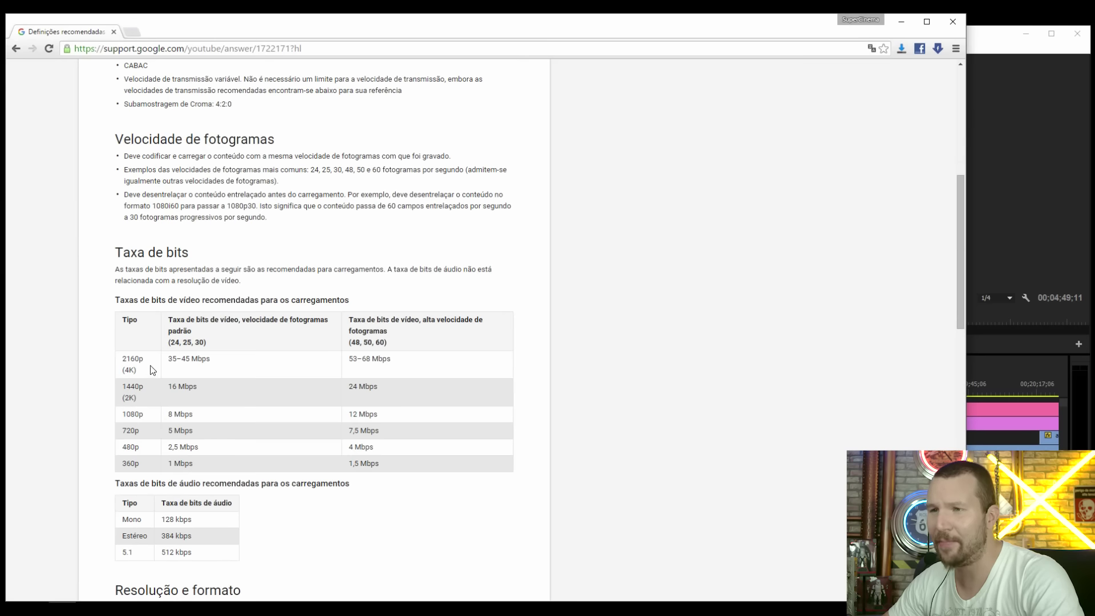
mouse_move(173, 360)
mouse_down()
mouse_move(221, 365)
mouse_move(182, 395)
mouse_up()
click(179, 387)
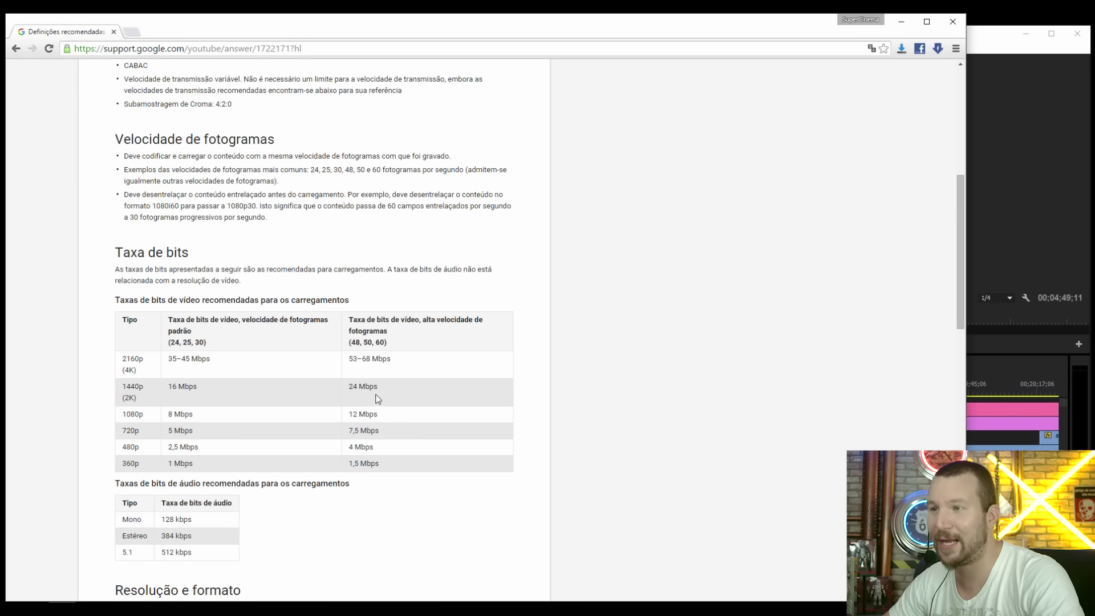
drag(275, 402, 128, 368)
click(203, 386)
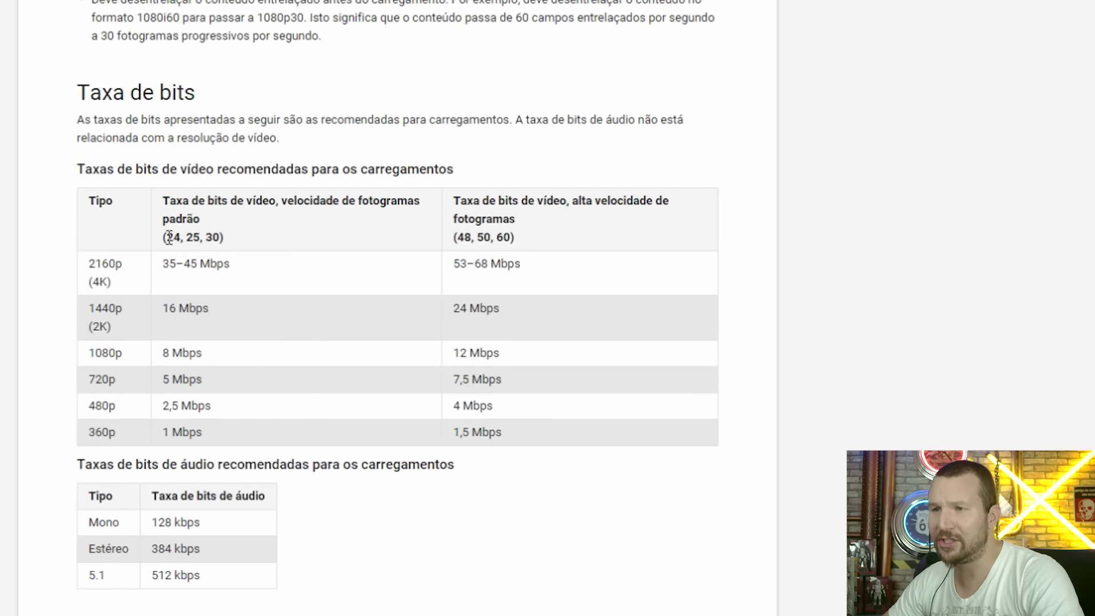
drag(167, 237, 220, 234)
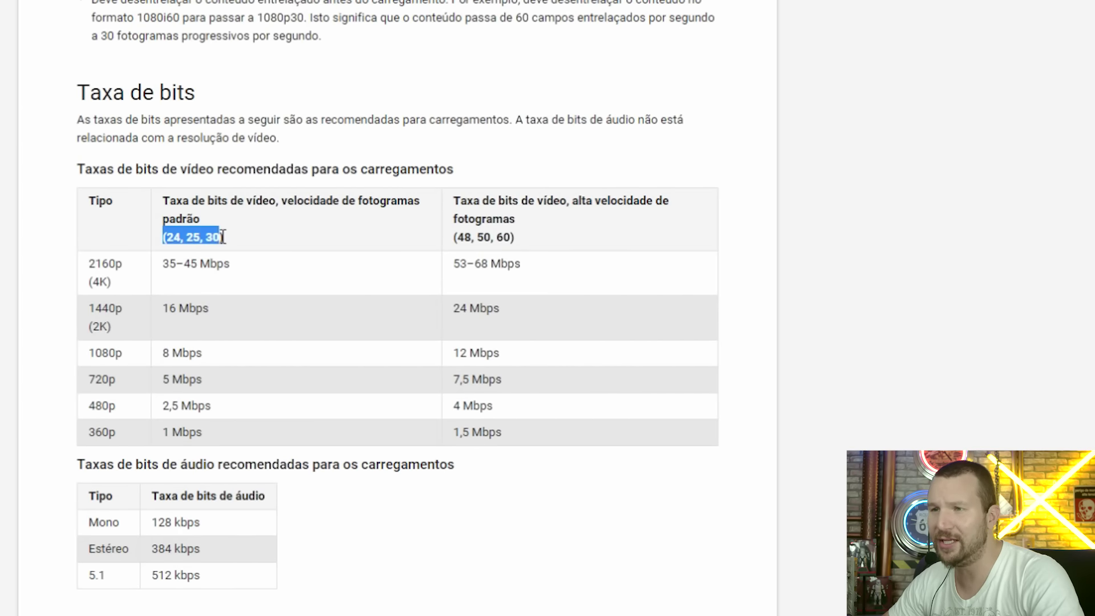
click(180, 374)
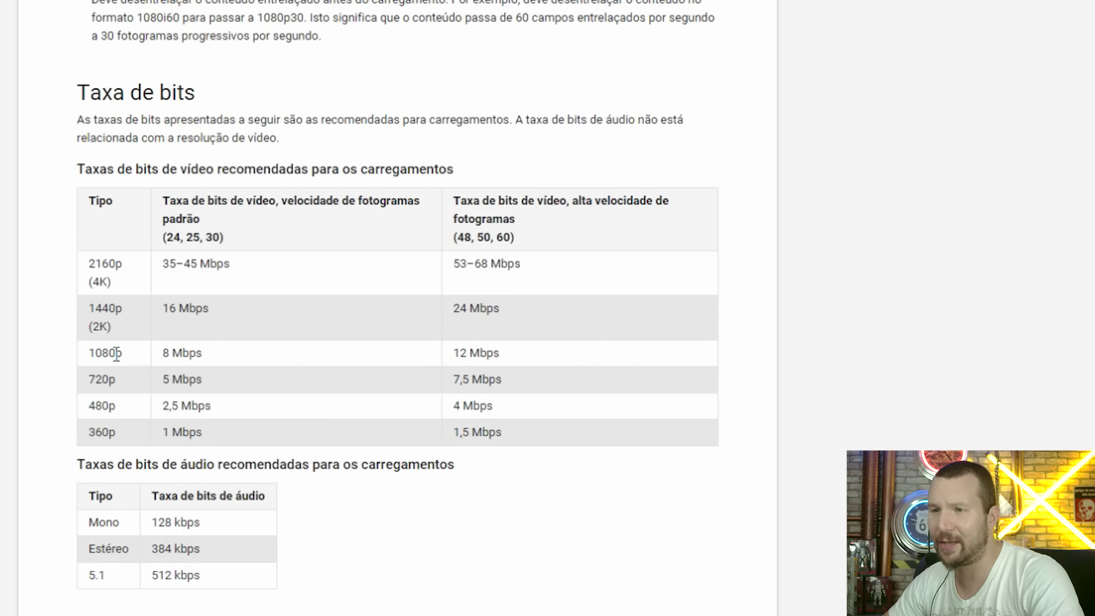
drag(92, 355, 93, 348)
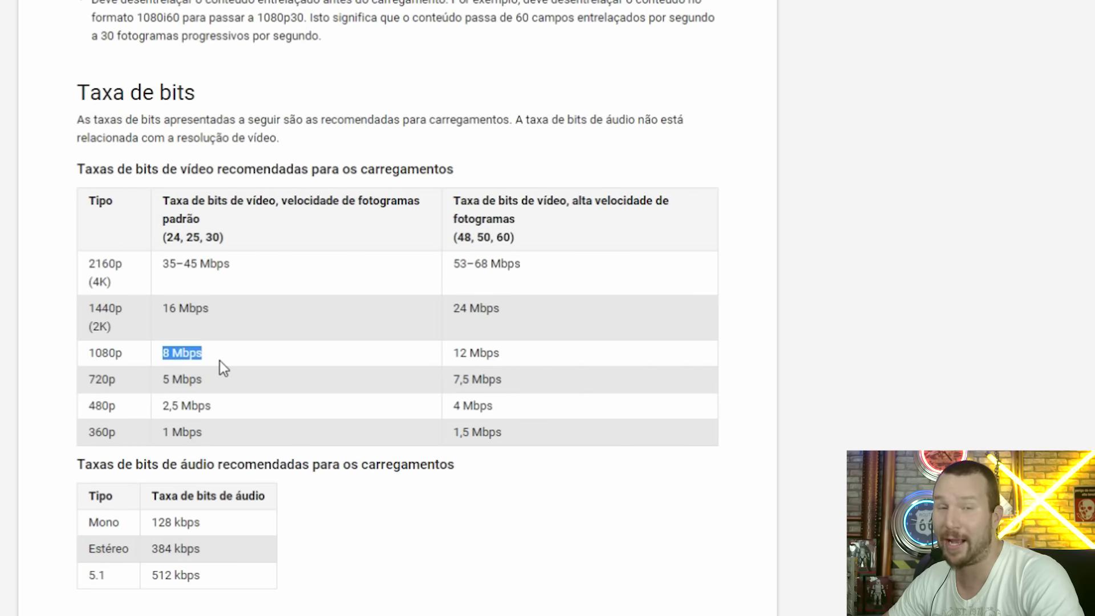
drag(213, 359, 169, 361)
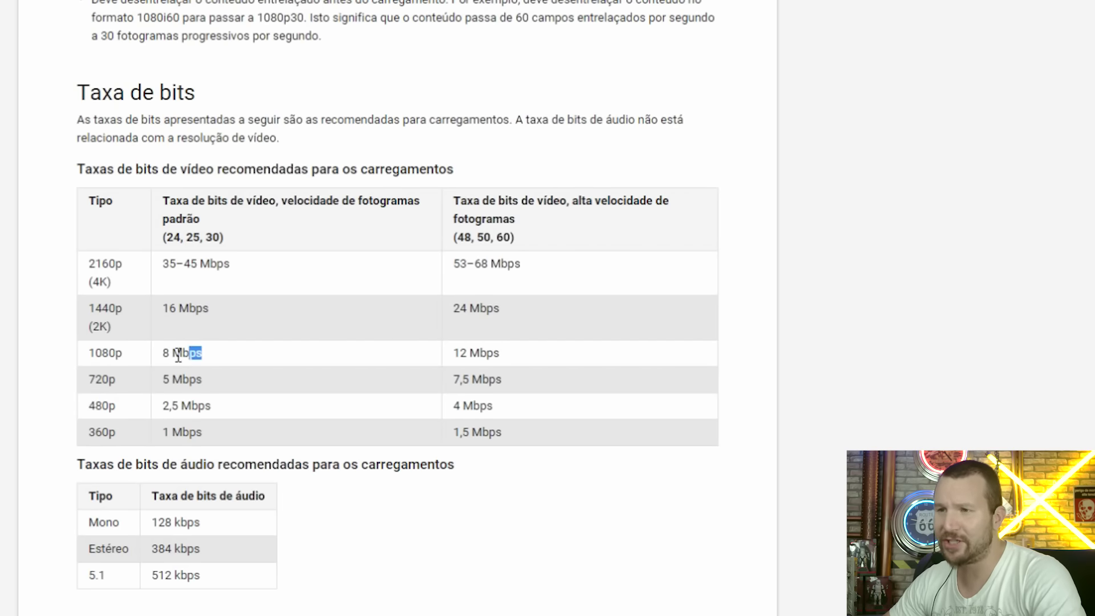
click(263, 357)
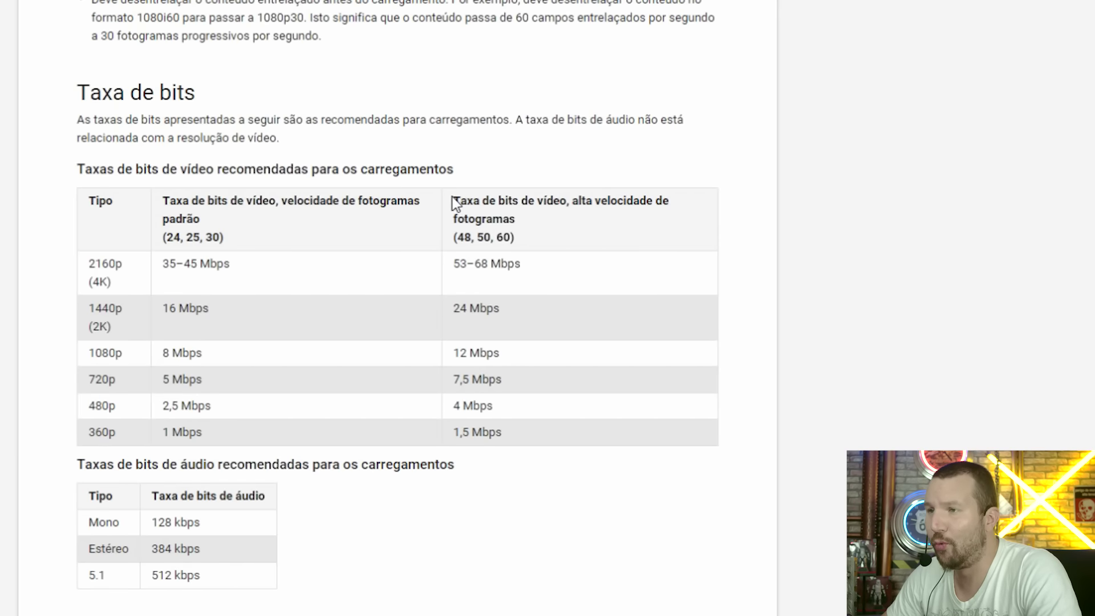
mouse_move(455, 237)
mouse_down()
mouse_move(511, 232)
mouse_move(456, 237)
mouse_up()
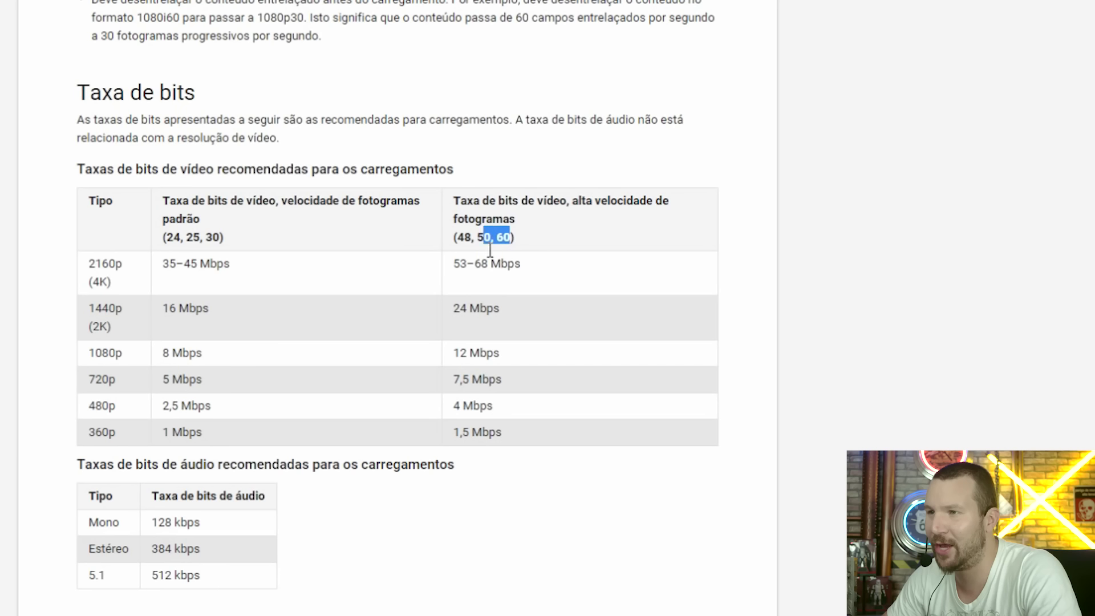
click(497, 249)
double_click(500, 238)
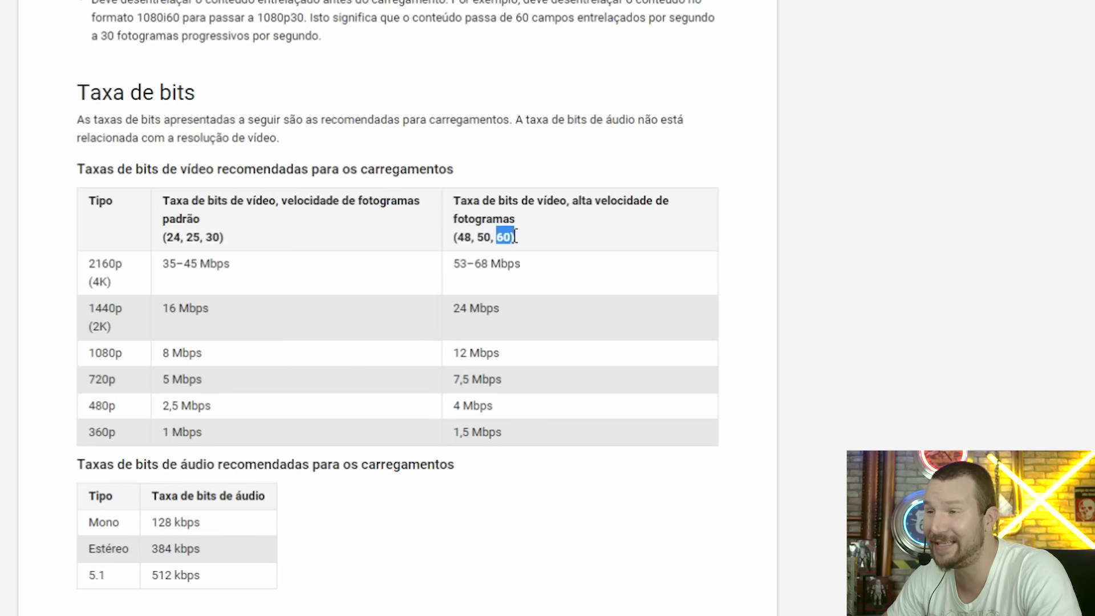
click(511, 236)
double_click(503, 237)
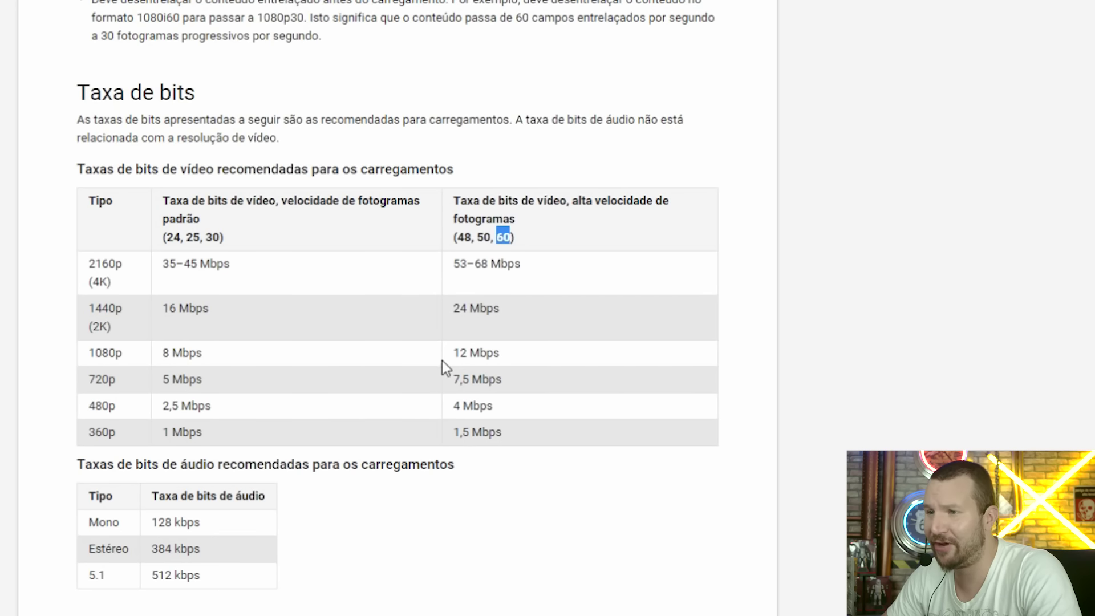
mouse_move(500, 352)
mouse_down()
mouse_move(450, 353)
mouse_move(459, 353)
mouse_up()
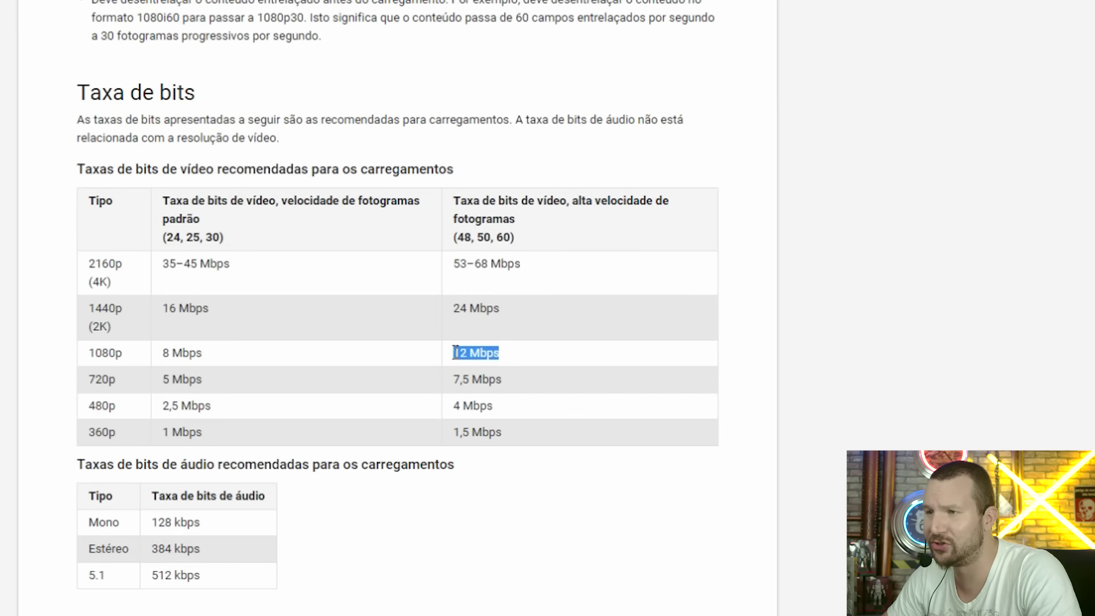
click(457, 351)
drag(169, 279, 89, 267)
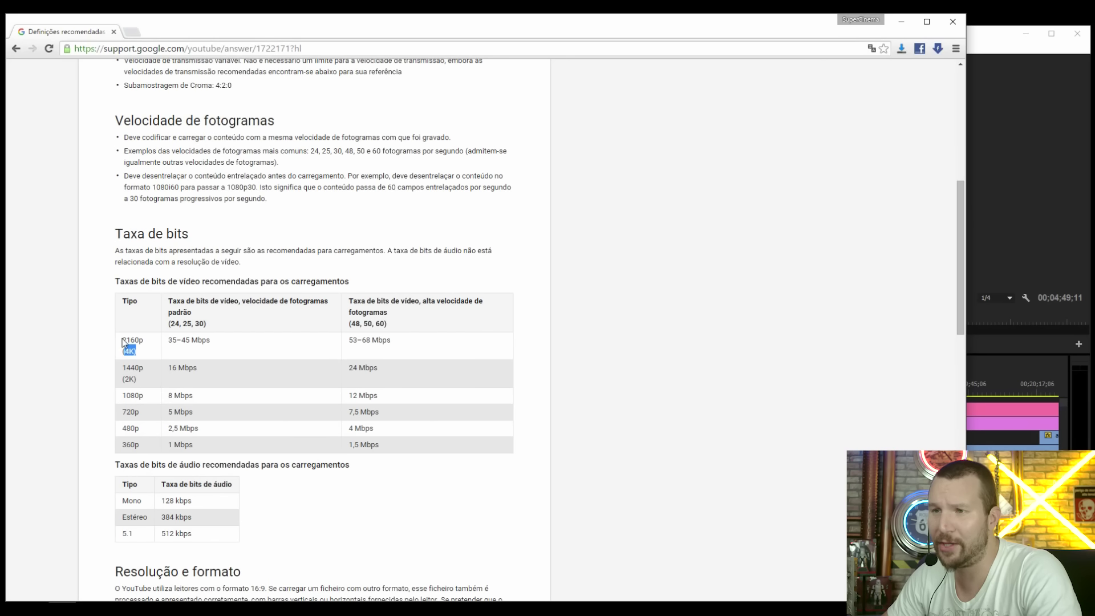
triple_click(122, 348)
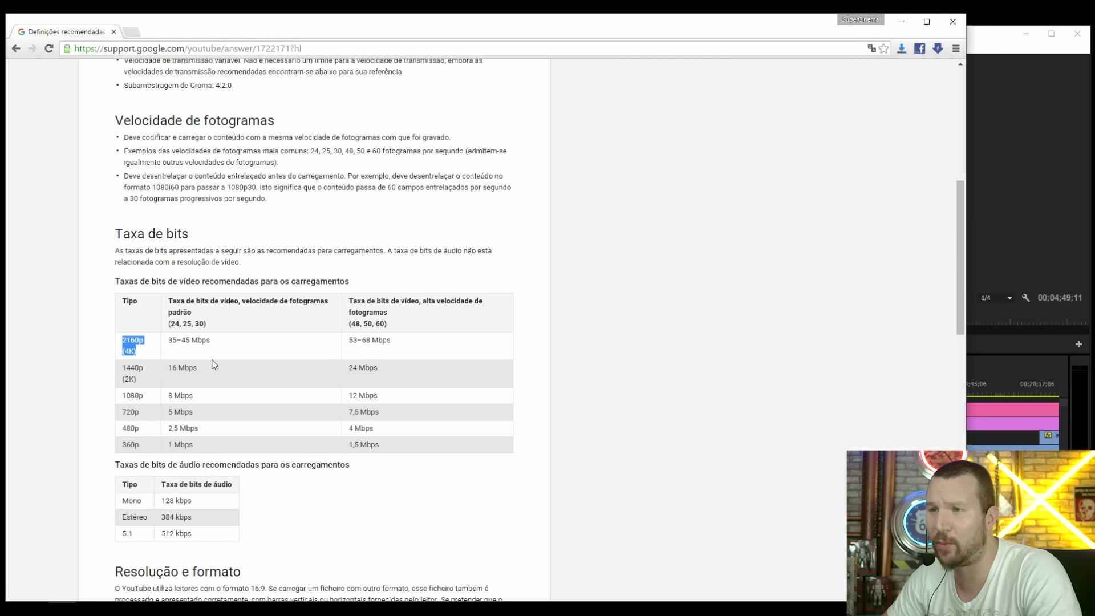
click(206, 343)
mouse_move(183, 340)
mouse_down()
mouse_move(215, 345)
mouse_move(126, 341)
mouse_up()
click(187, 339)
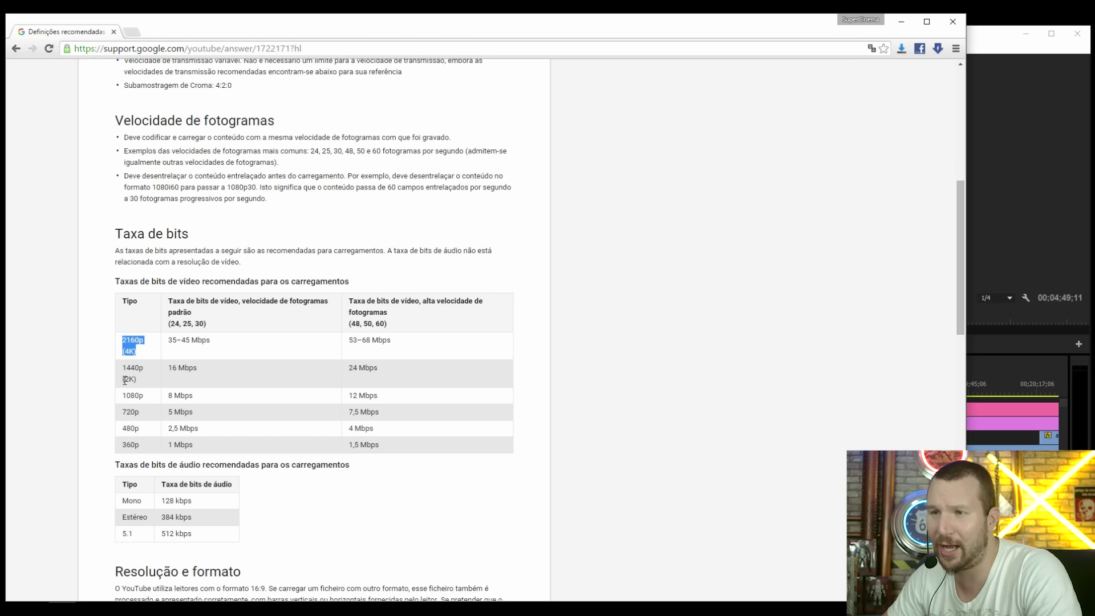
drag(122, 395, 168, 396)
click(196, 398)
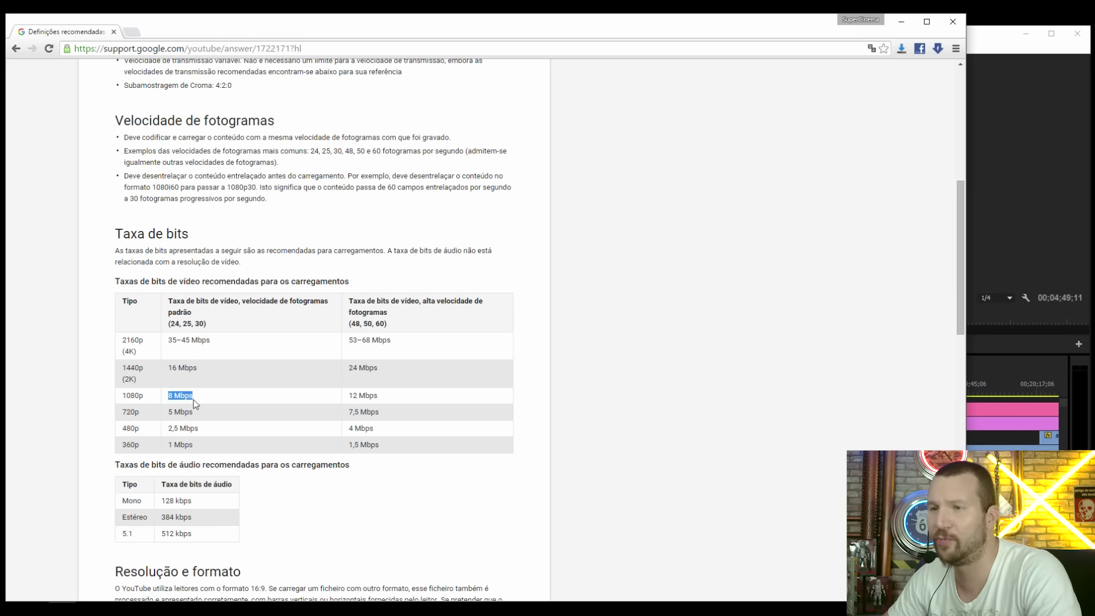
double_click(153, 398)
drag(163, 396, 205, 402)
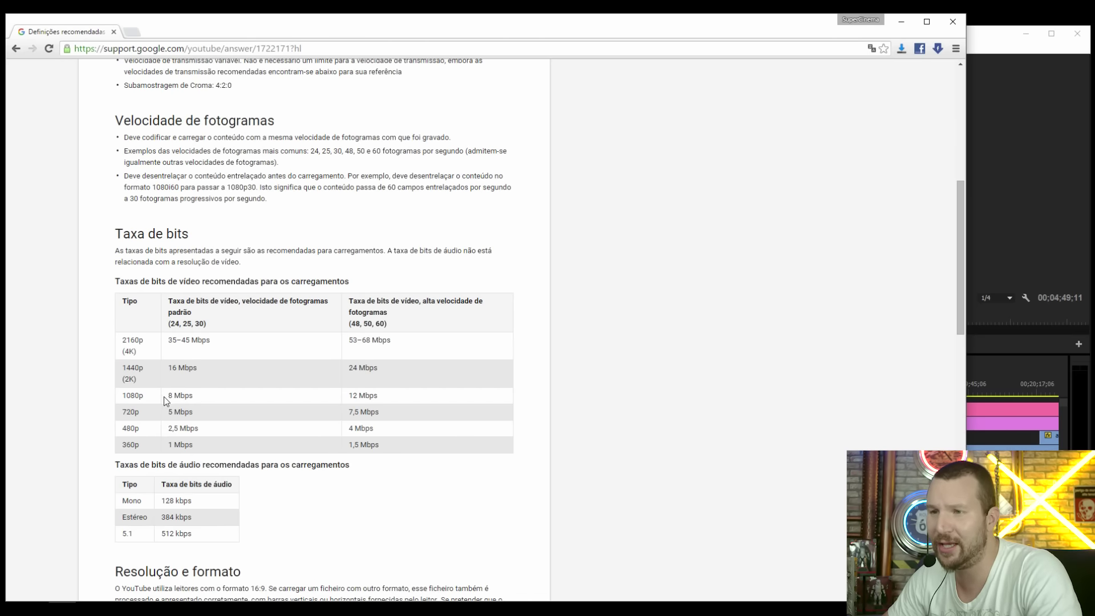
click(206, 403)
scroll(221, 401, down, 1)
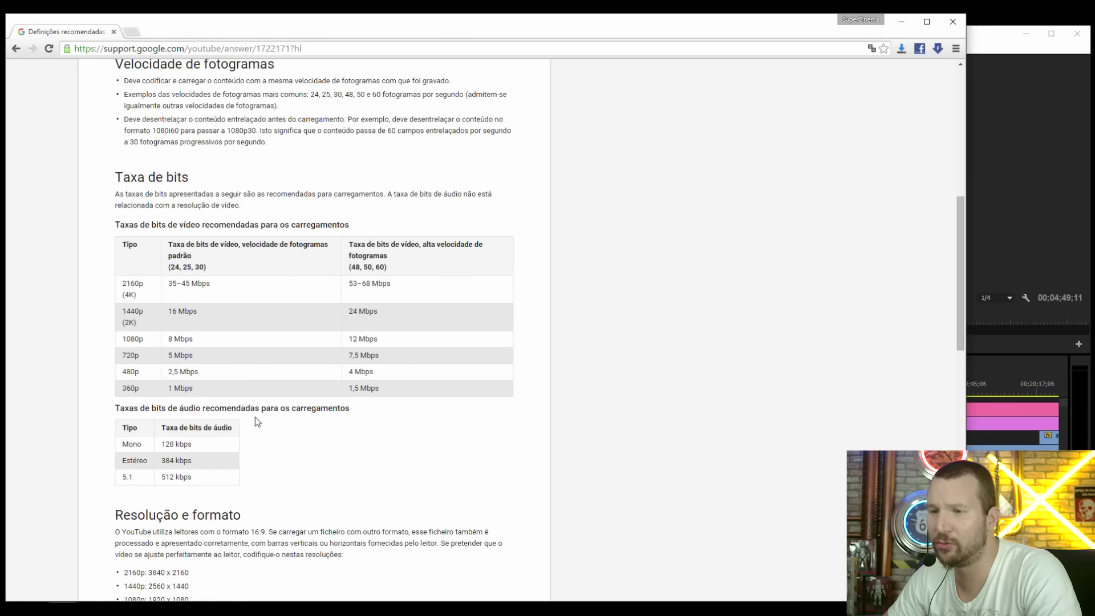
scroll(254, 419, down, 1)
mouse_move(115, 332)
mouse_down()
mouse_move(205, 406)
mouse_move(122, 370)
mouse_move(204, 370)
mouse_move(190, 385)
mouse_up()
click(183, 399)
click(201, 404)
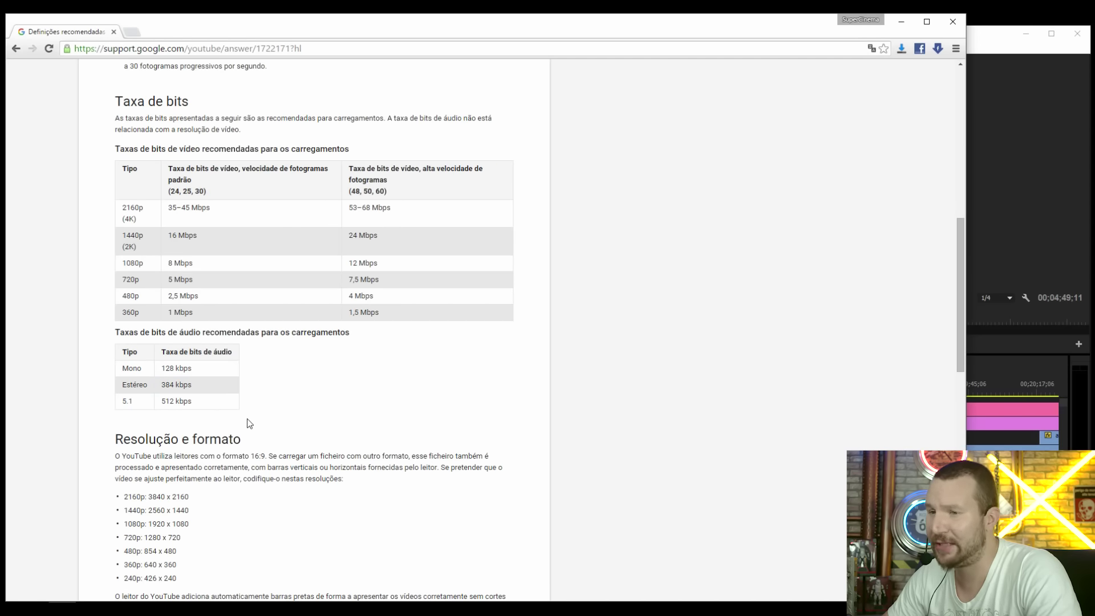
scroll(248, 419, down, 3)
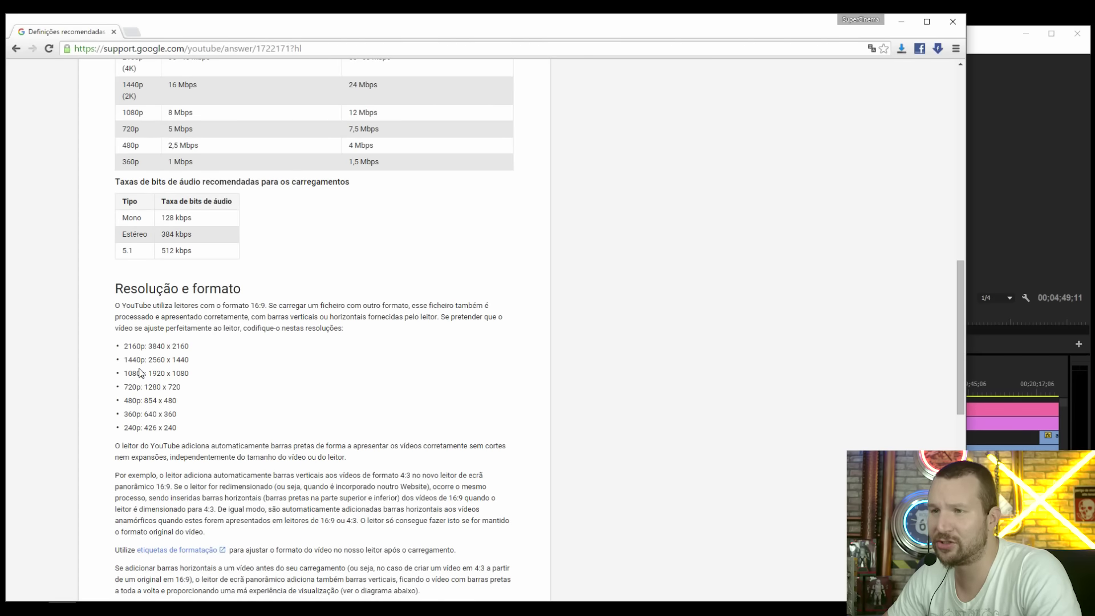
scroll(140, 370, down, 1)
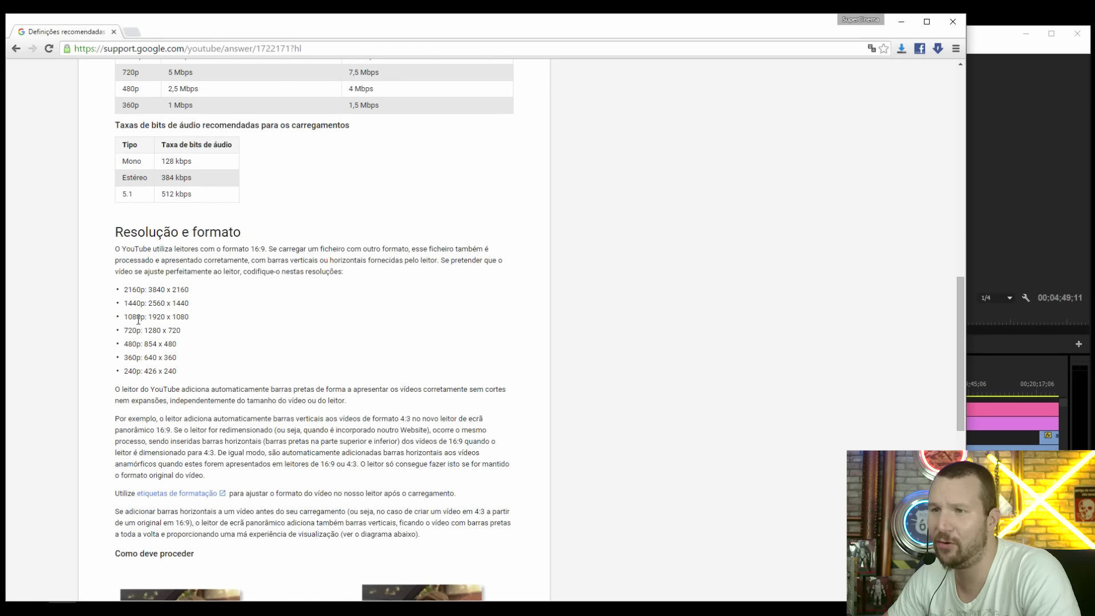
scroll(396, 262, up, 4)
scroll(396, 265, up, 3)
scroll(396, 268, up, 3)
scroll(391, 284, up, 3)
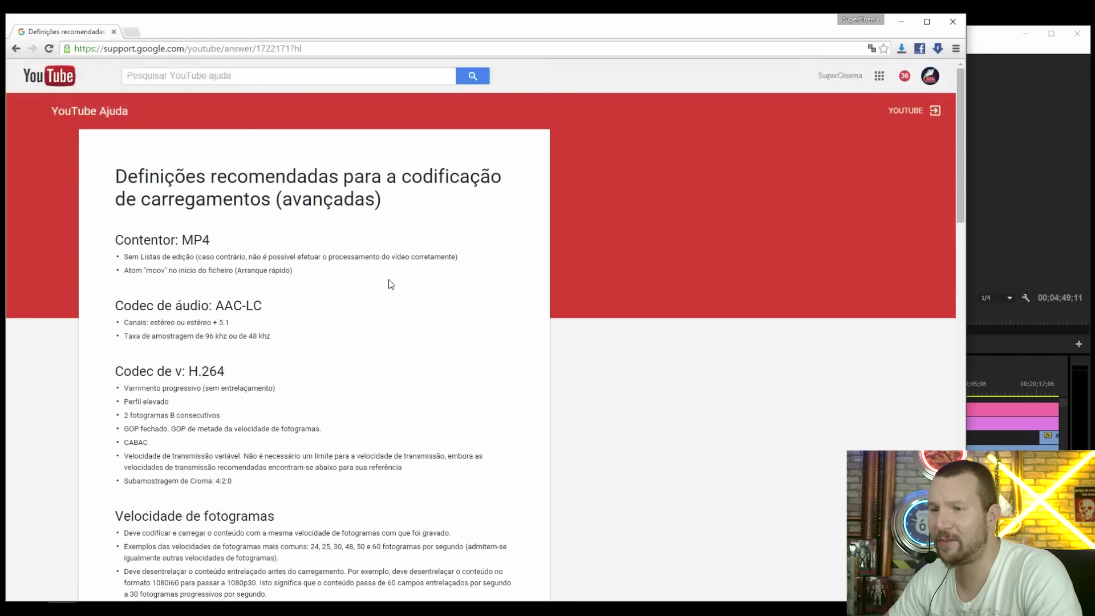
scroll(391, 284, down, 4)
scroll(392, 284, down, 3)
scroll(391, 284, down, 4)
scroll(391, 284, down, 2)
scroll(337, 275, up, 4)
scroll(337, 274, up, 4)
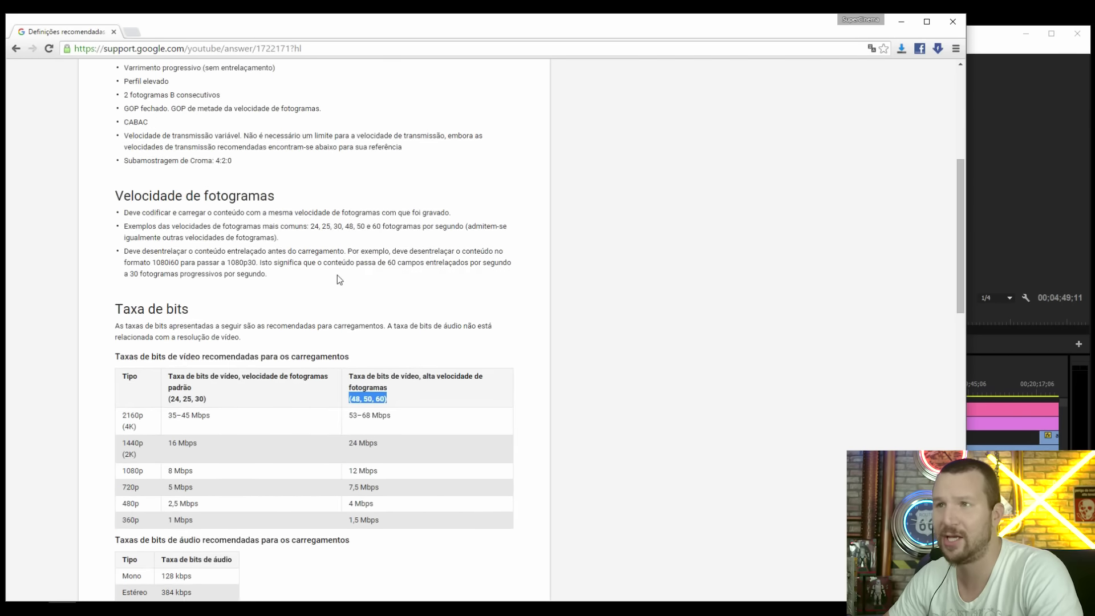
scroll(340, 279, up, 5)
double_click(202, 240)
click(208, 289)
double_click(221, 368)
click(321, 365)
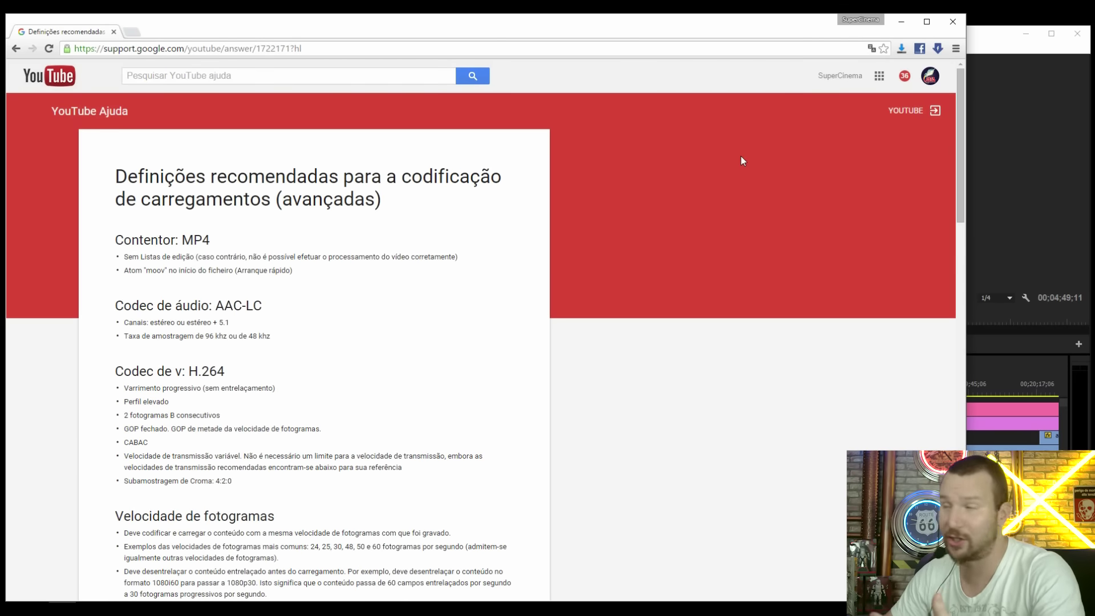
click(900, 24)
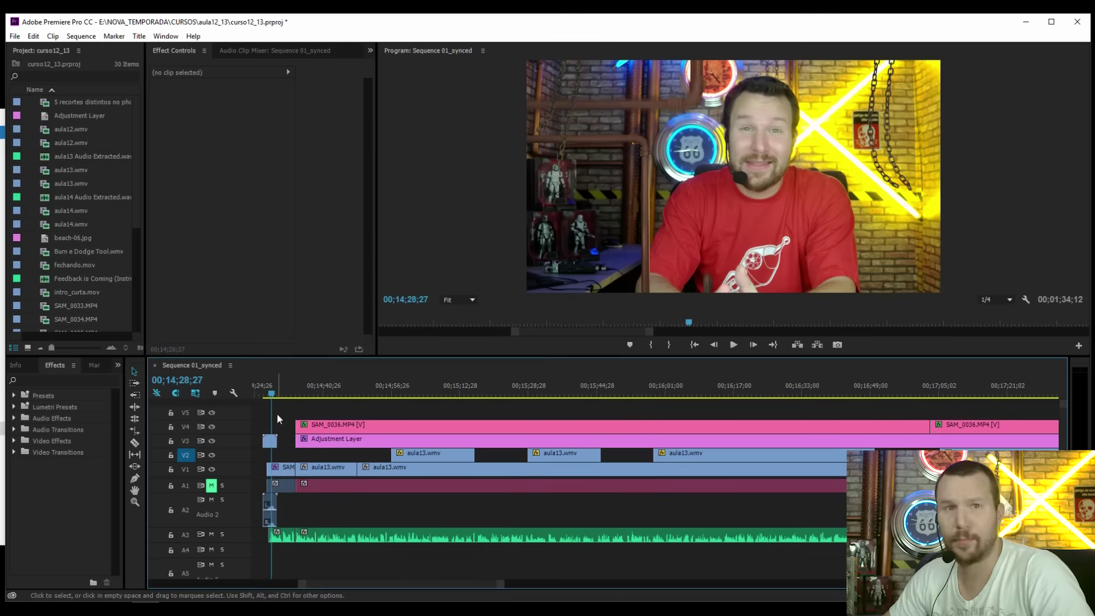
Step: Scrub through Sequence 01_synced to preview its content
drag(277, 390, 482, 393)
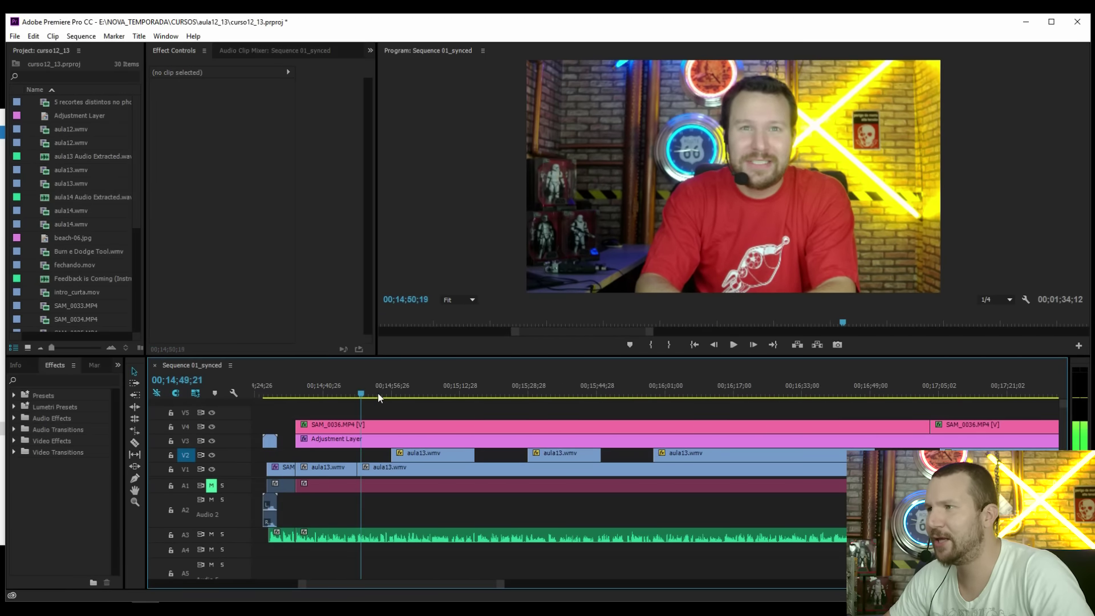
drag(481, 394, 656, 392)
click(268, 391)
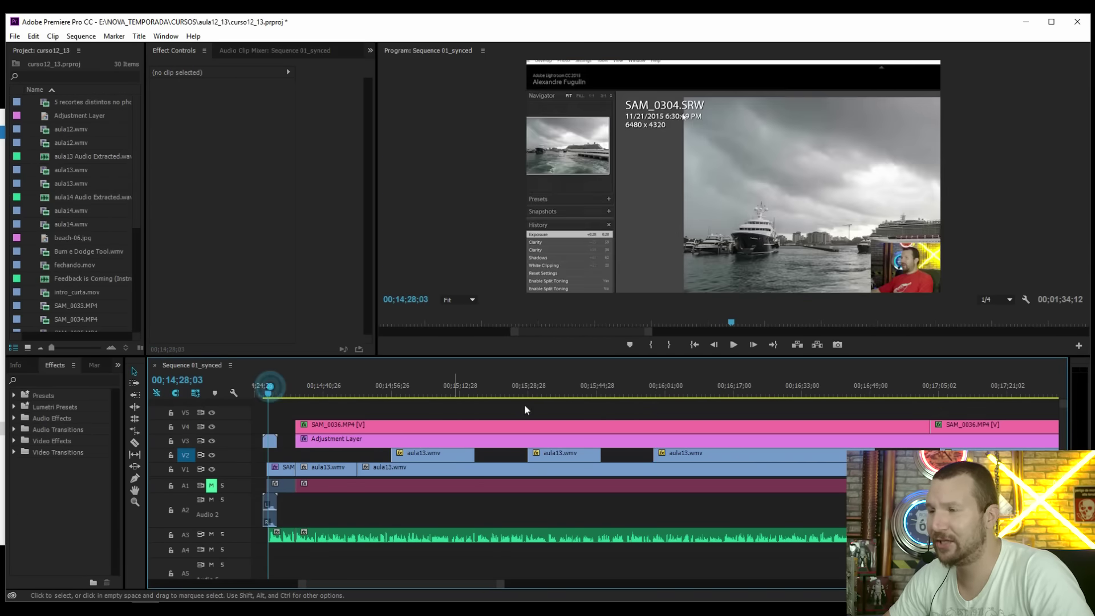
scroll(666, 388, up, 5)
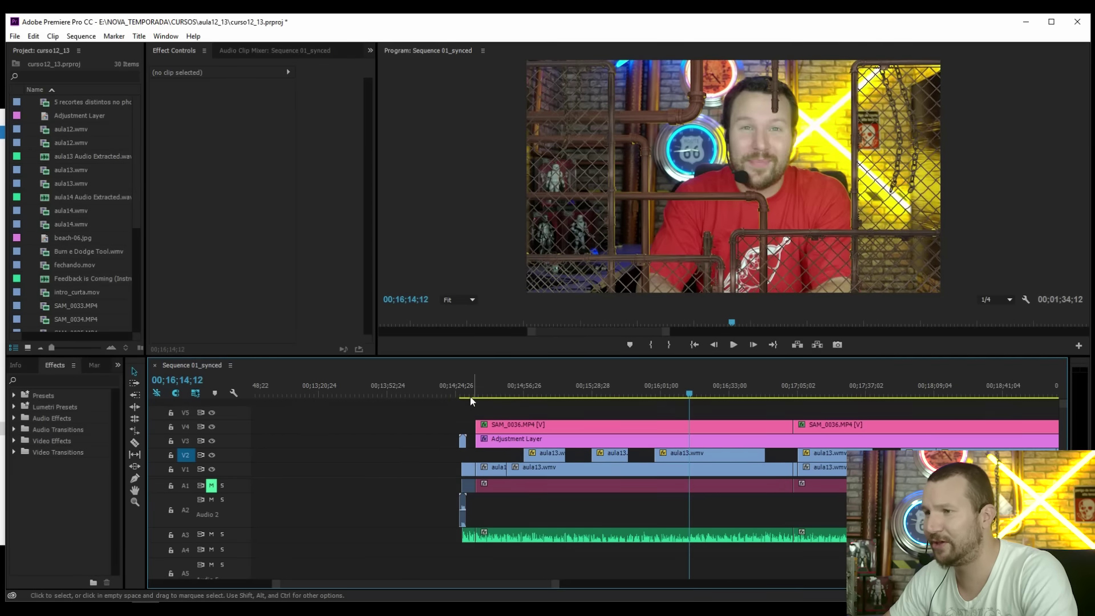
scroll(445, 583, down, 5)
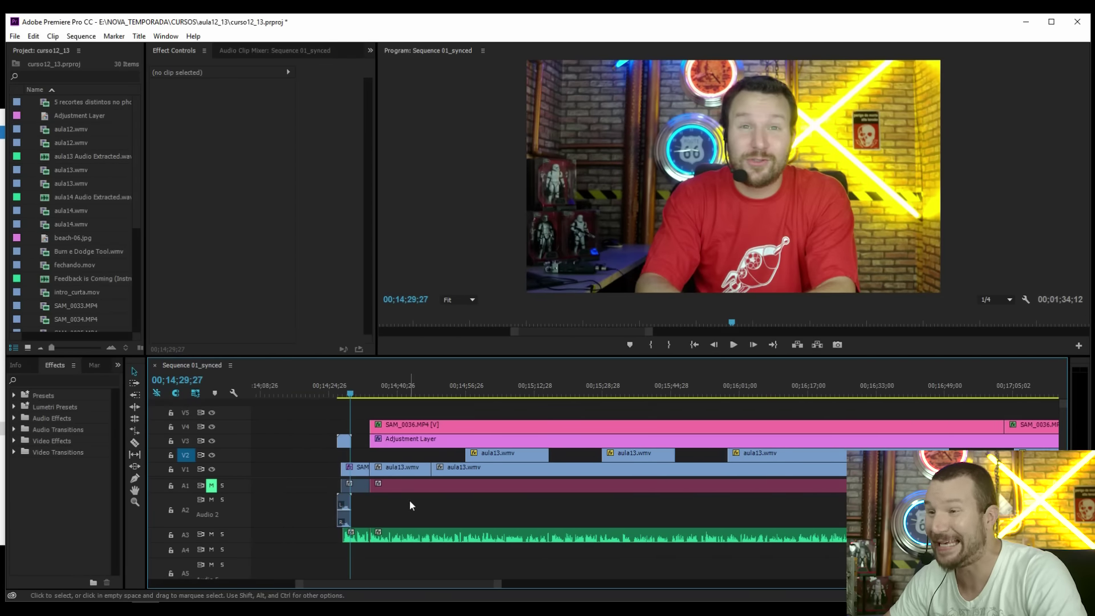
Step: Mark In and Out points giving a 00;01;42;10 export range
key(i)
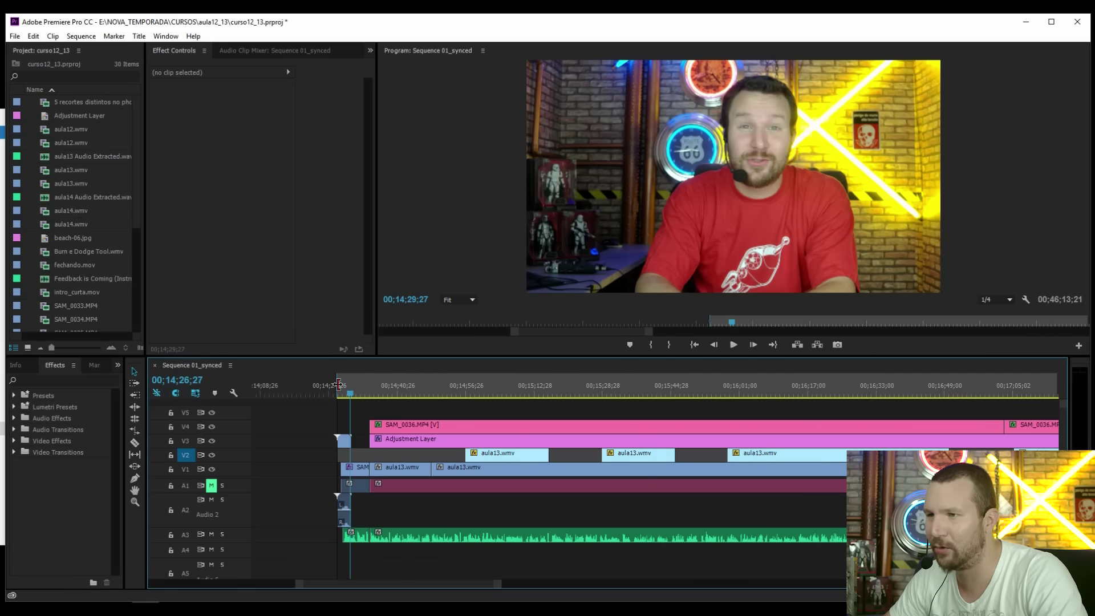
click(720, 385)
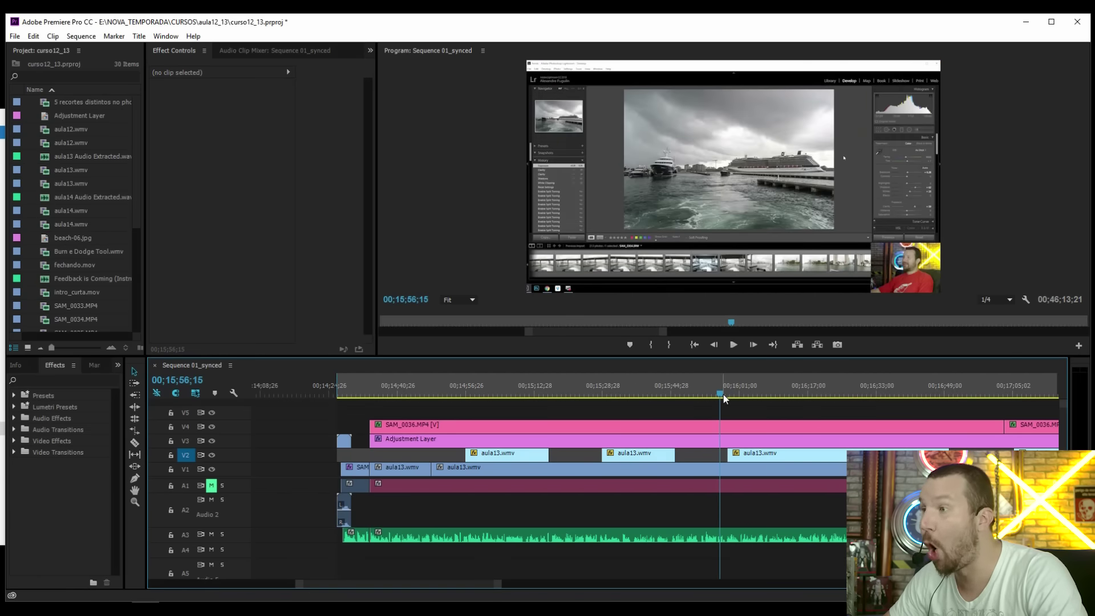
key(o)
drag(723, 388, 774, 388)
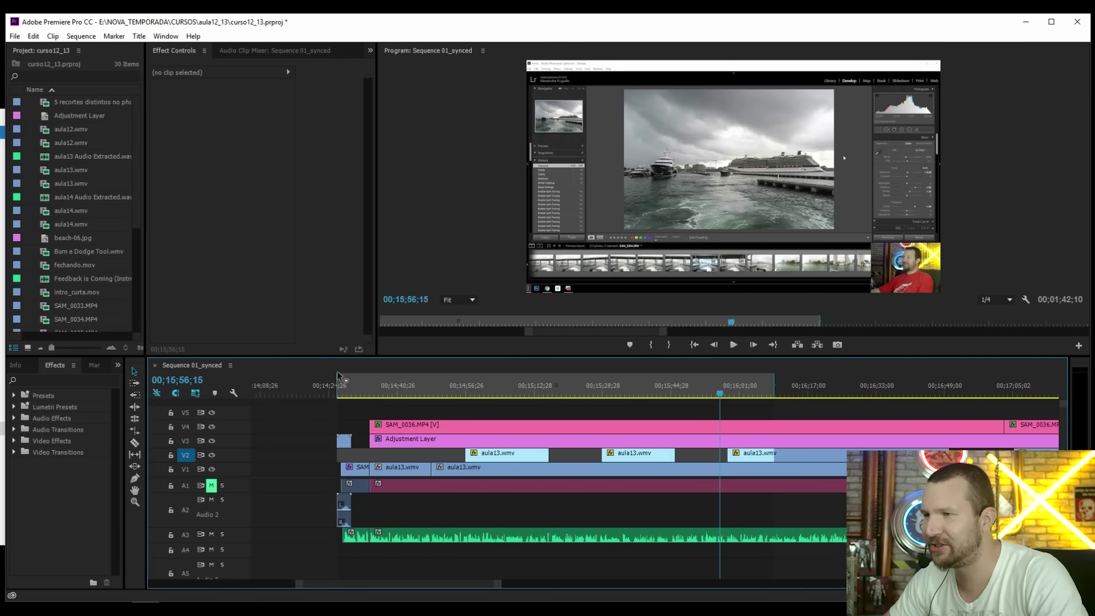
Step: Park the playhead at 00;14;30;26 and bring up File > Export
click(366, 390)
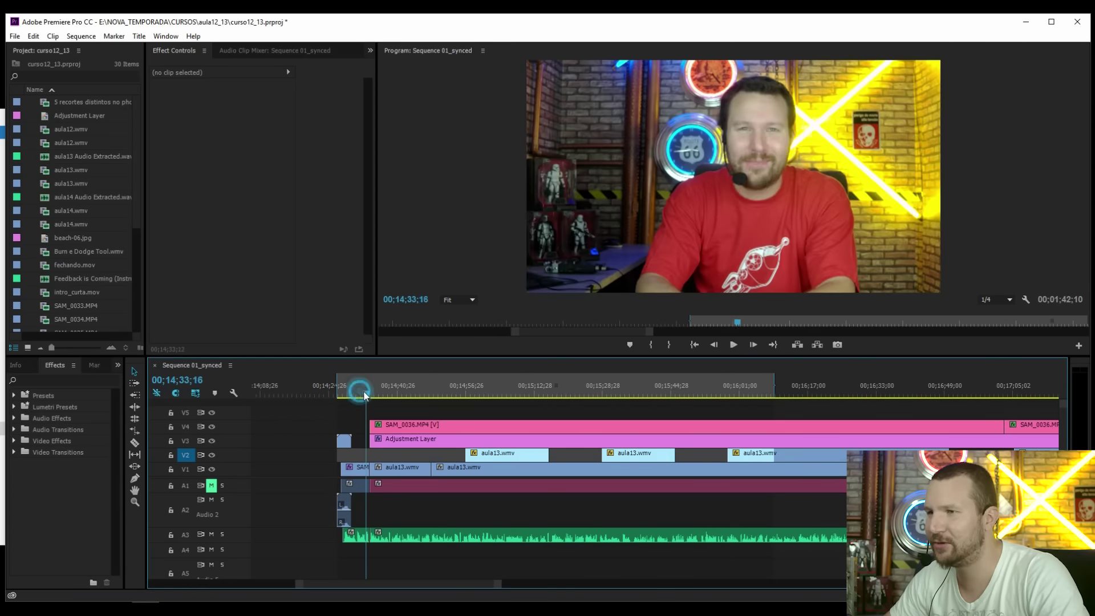
drag(366, 389, 354, 389)
click(14, 36)
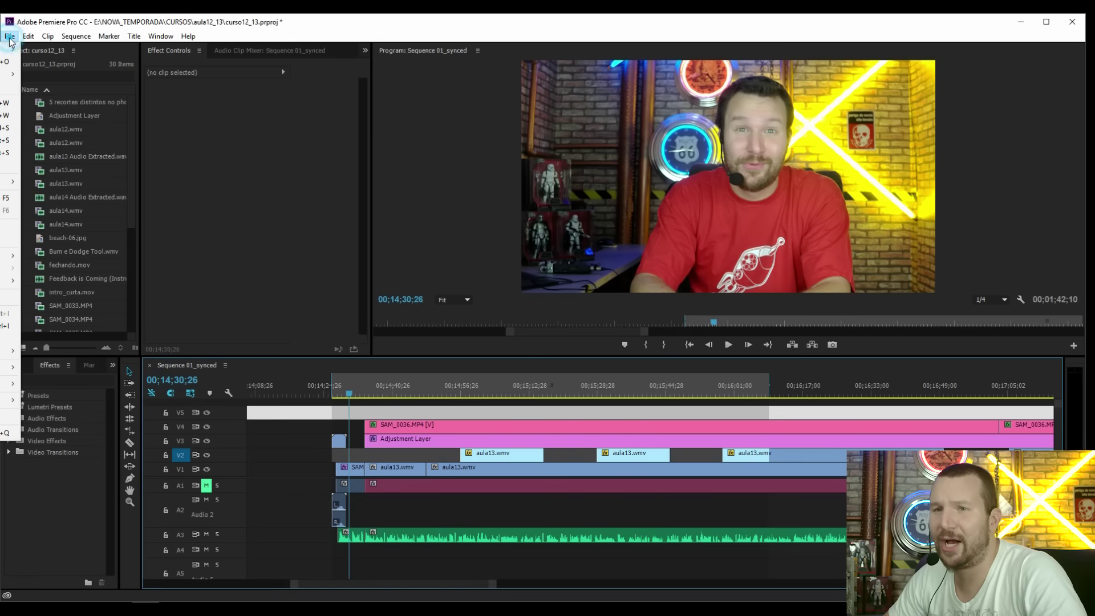
mouse_move(11, 366)
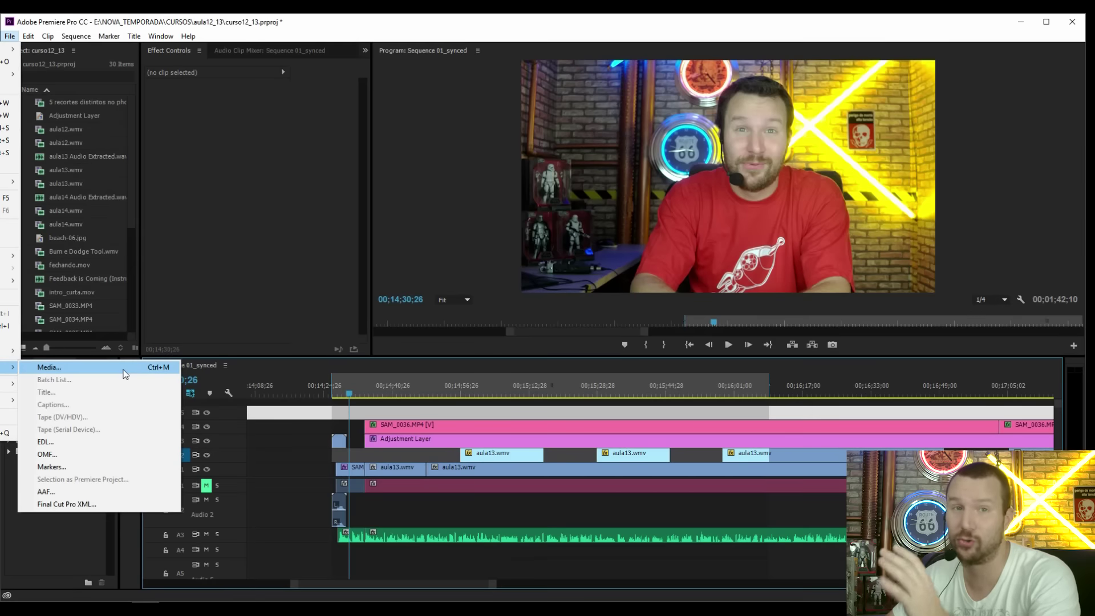
Step: Open Export Settings for Sequence 01_synced.mp4 (H.264, 1920x1080, 29.97 fps, 13 Mbps VBR)
click(124, 371)
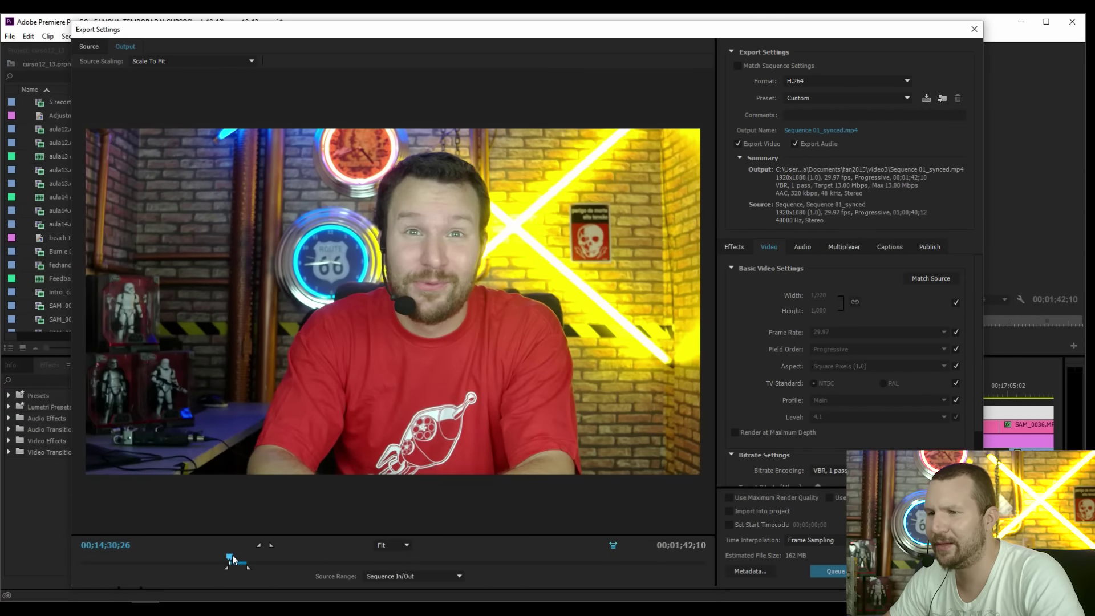
drag(232, 559, 235, 560)
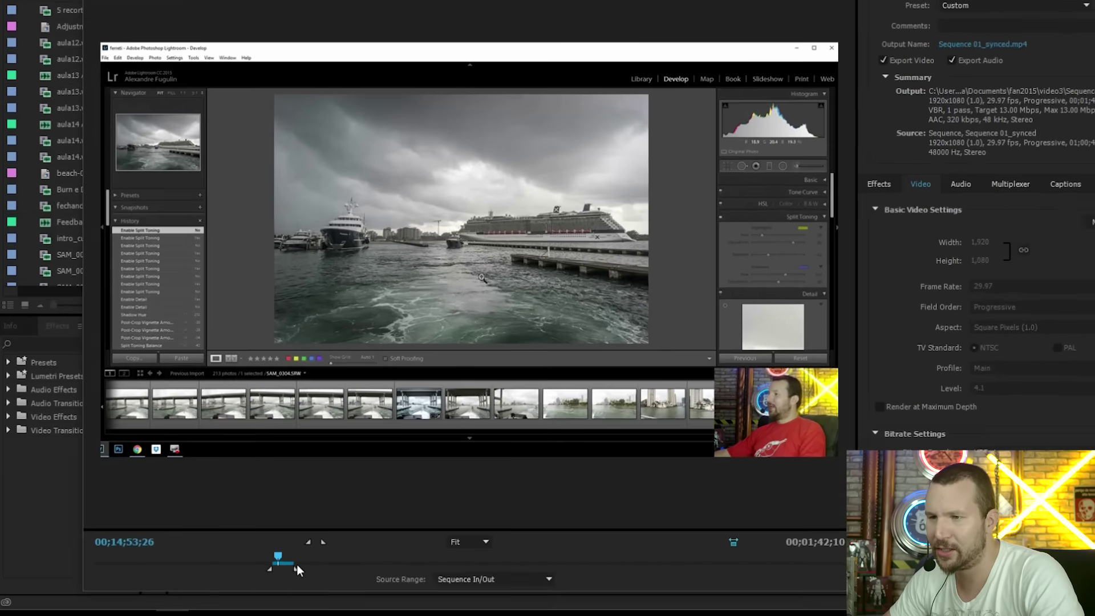
Step: Preview the export range around 00;15;33;11 and show the output formats, H.264 current
drag(234, 556, 240, 558)
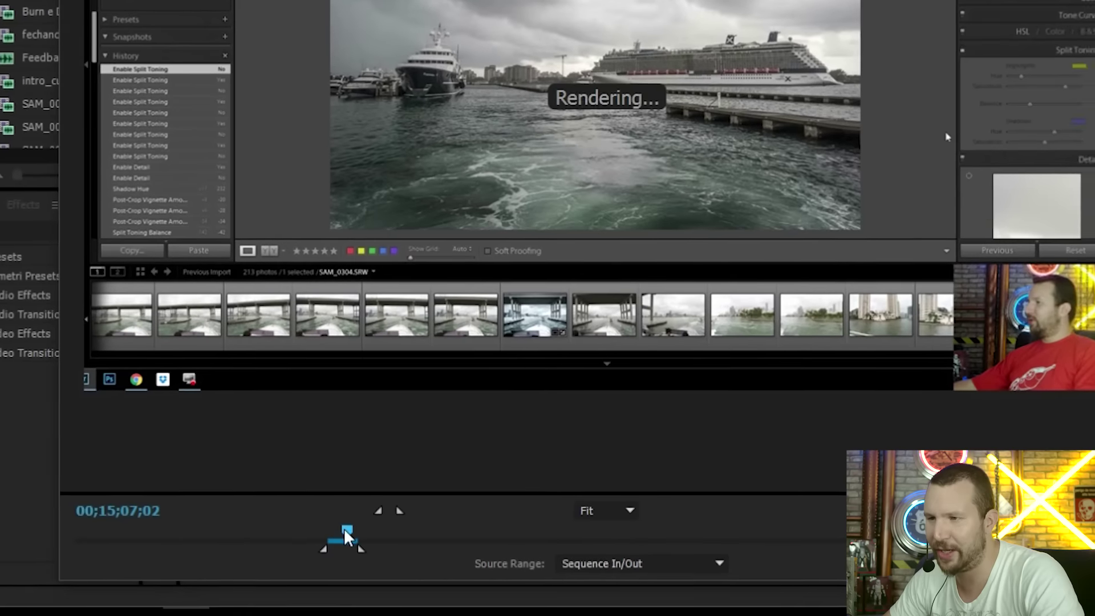
drag(348, 536, 349, 535)
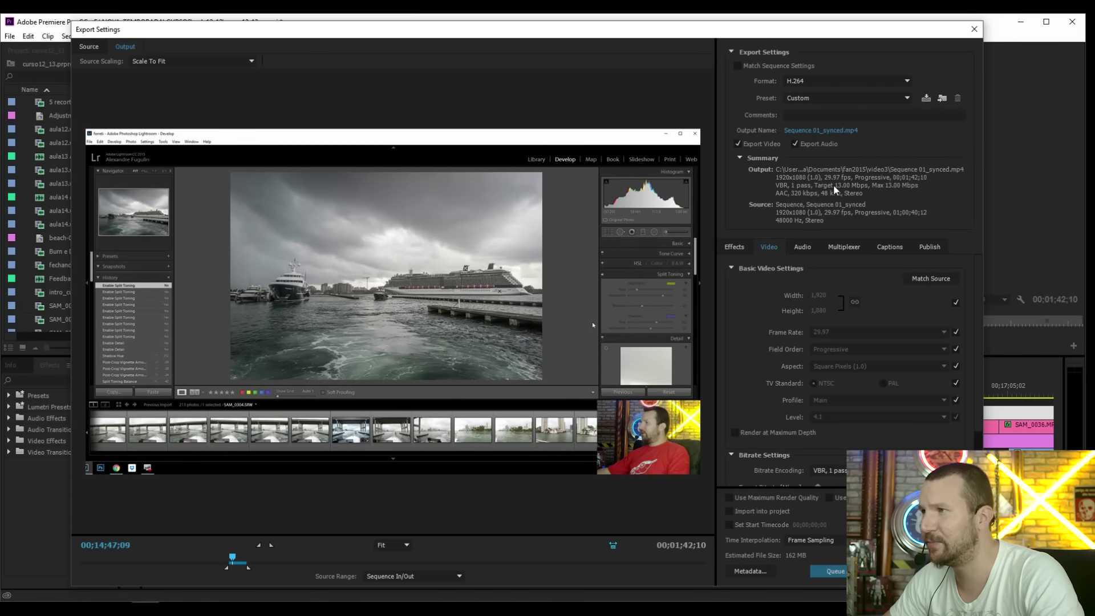
click(786, 80)
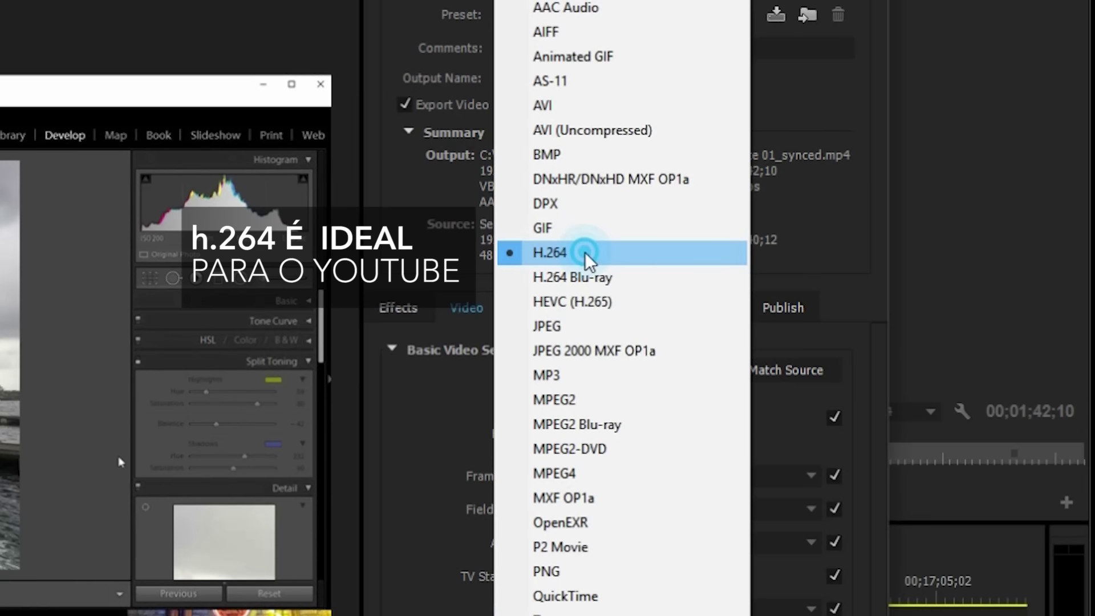
Step: Keep H.264 as the export format and show its preset list
click(584, 253)
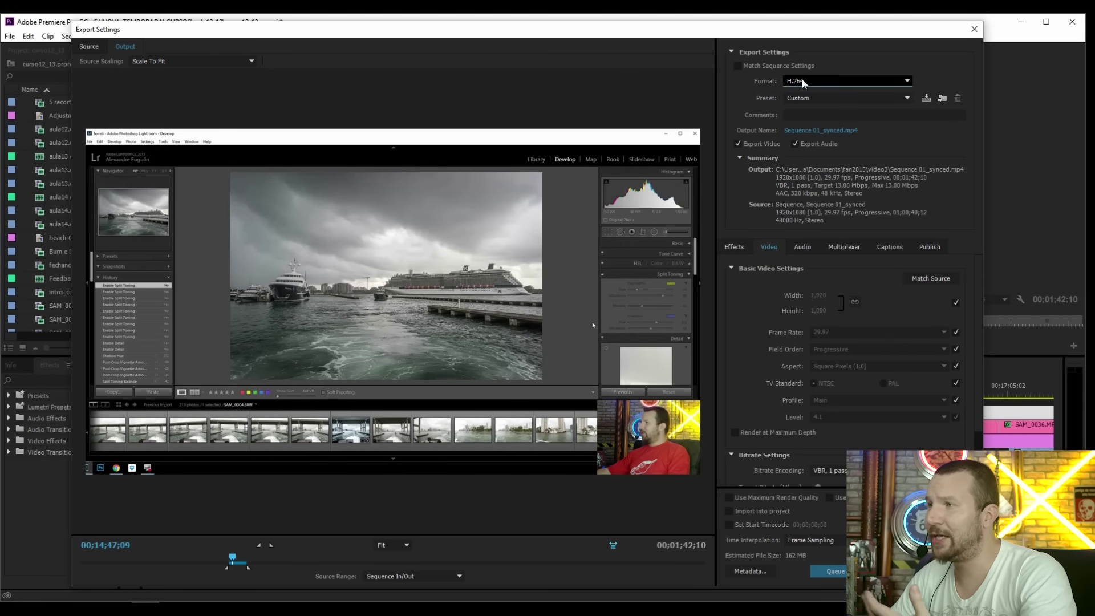
click(786, 82)
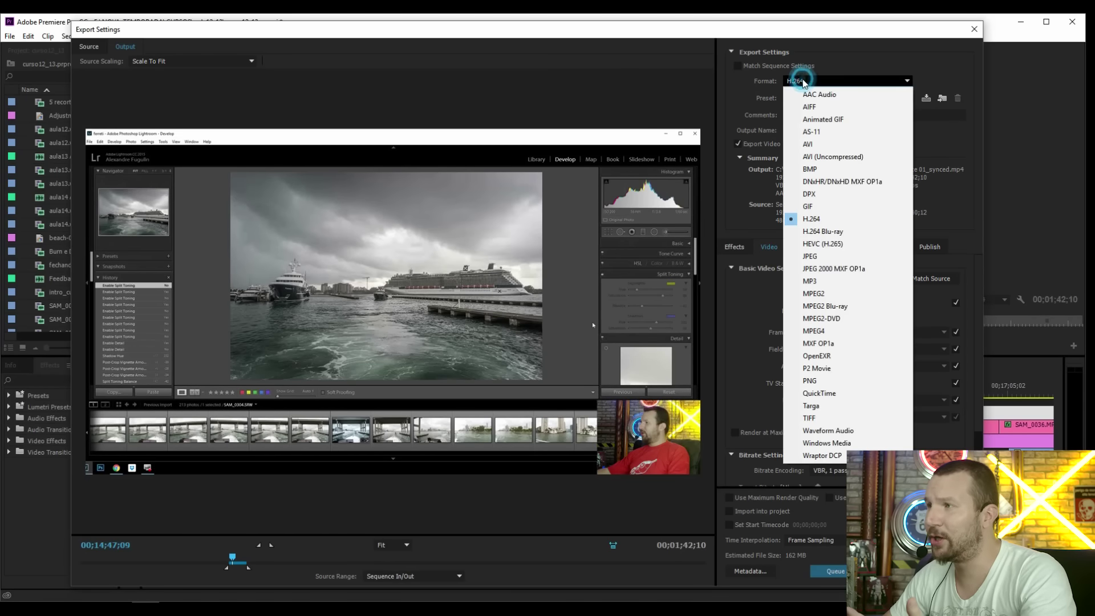
click(817, 223)
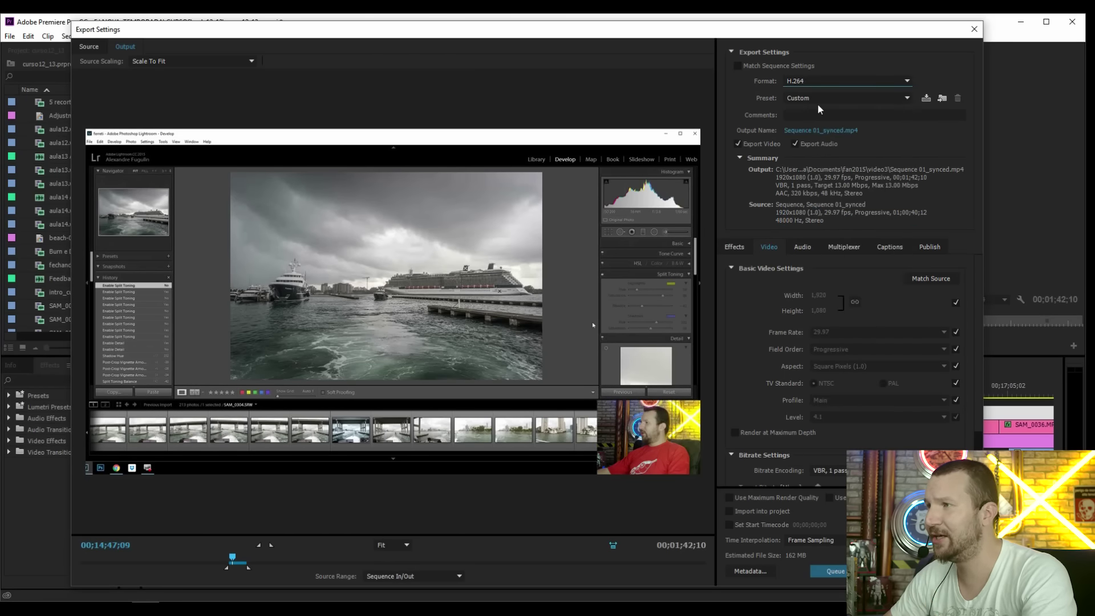
click(793, 100)
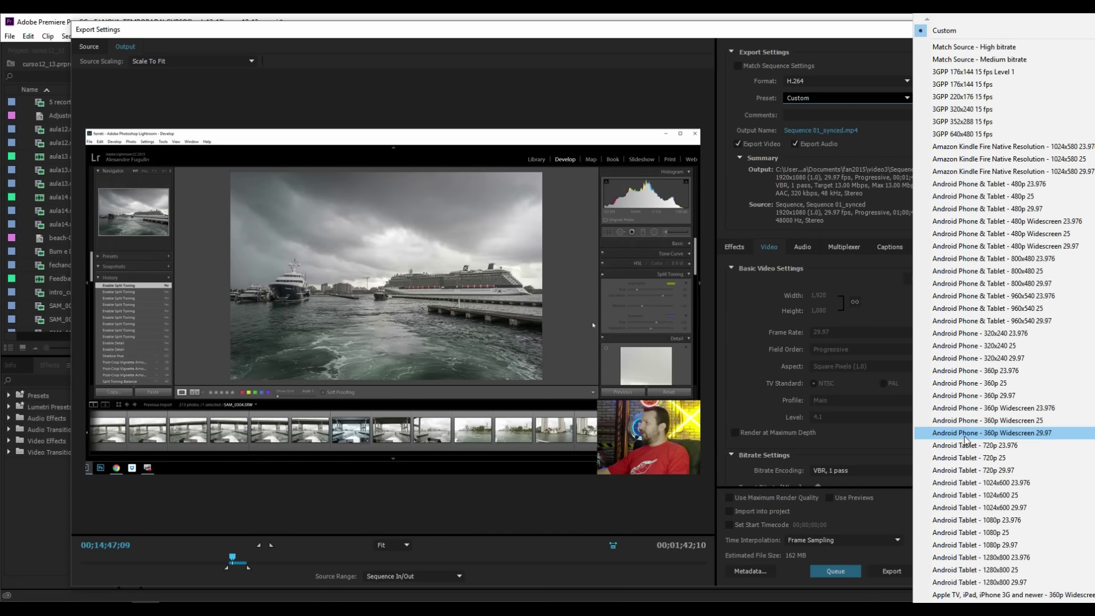
Step: Apply the YouTube 1080p HD preset: 1920x1080, 29.97 fps, 16 Mbps VBR, 320 kbps audio
scroll(930, 599, down, 4)
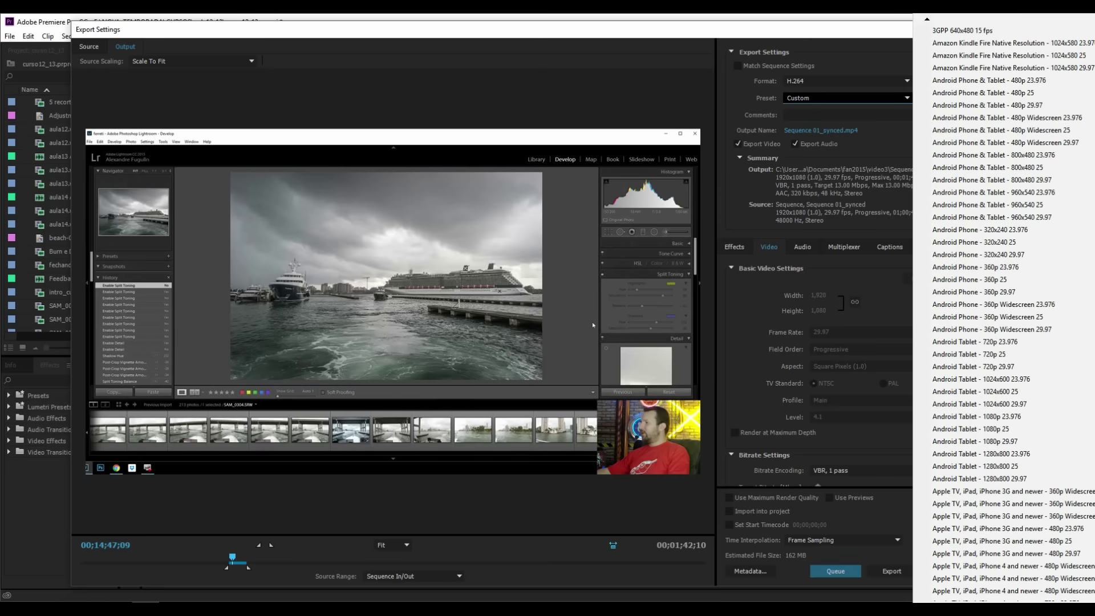
scroll(1013, 311, down, 2)
scroll(1014, 310, down, 2)
scroll(1013, 311, down, 2)
scroll(1014, 311, down, 2)
scroll(1013, 311, down, 2)
scroll(1013, 311, down, 2)
scroll(1013, 311, down, 2)
scroll(1014, 311, down, 2)
scroll(1014, 311, down, 1)
scroll(1014, 311, down, 1)
scroll(1013, 310, down, 1)
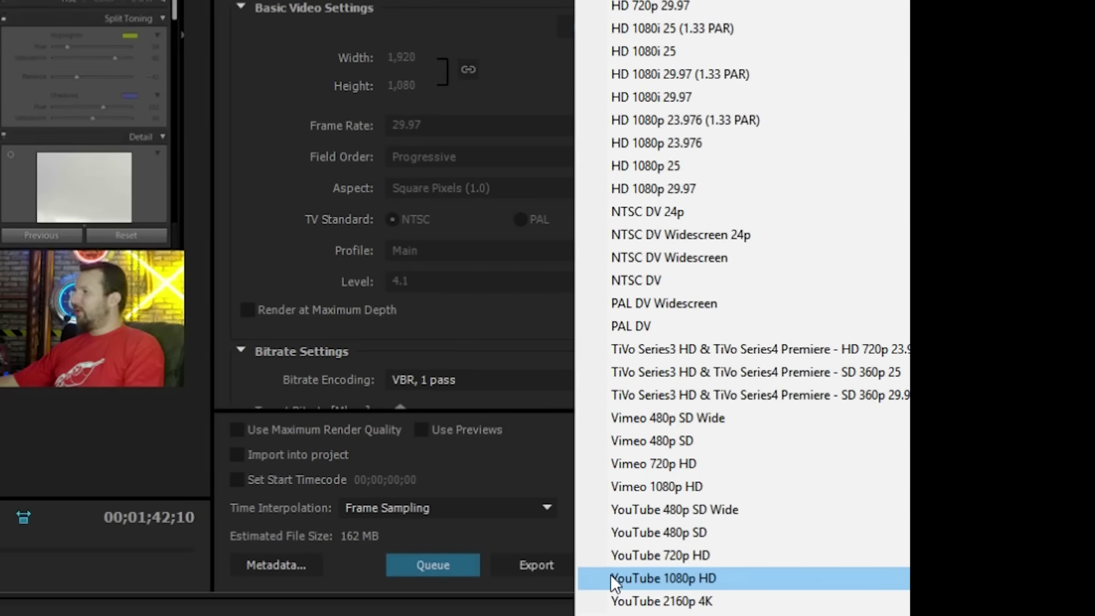
click(700, 576)
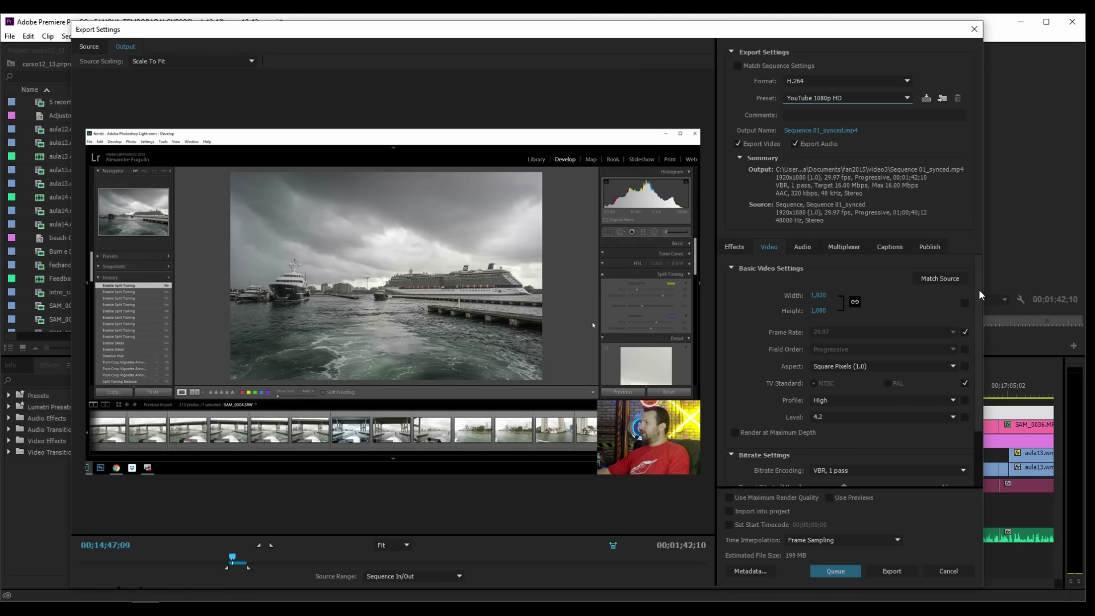
scroll(979, 319, down, 3)
scroll(981, 285, up, 3)
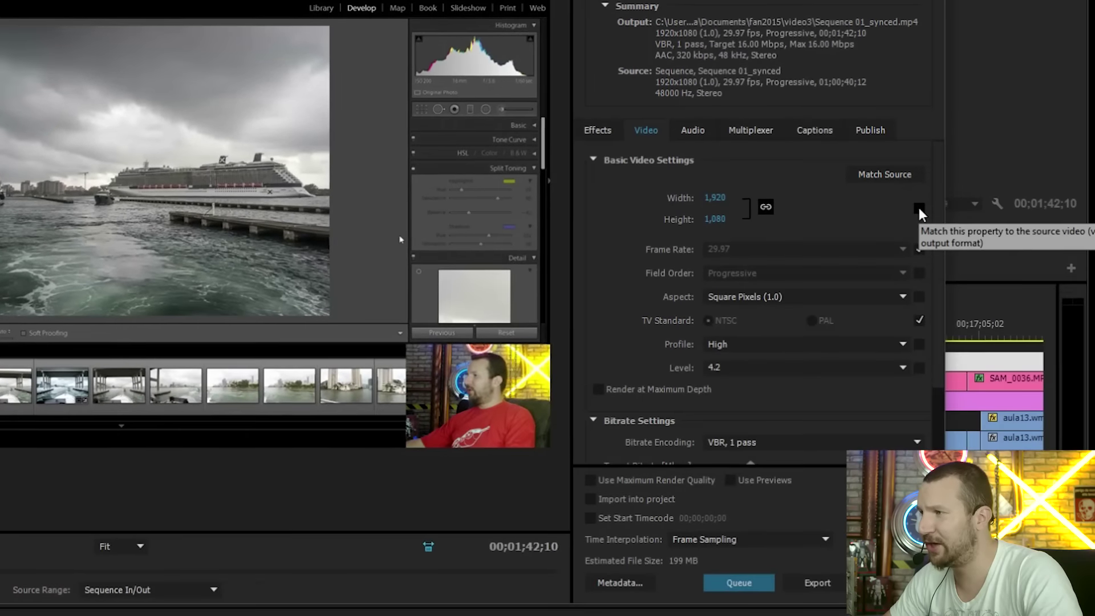
Step: Make width/height 1920×1080 follow the source while frame rate stays a fixed 29.97
click(918, 207)
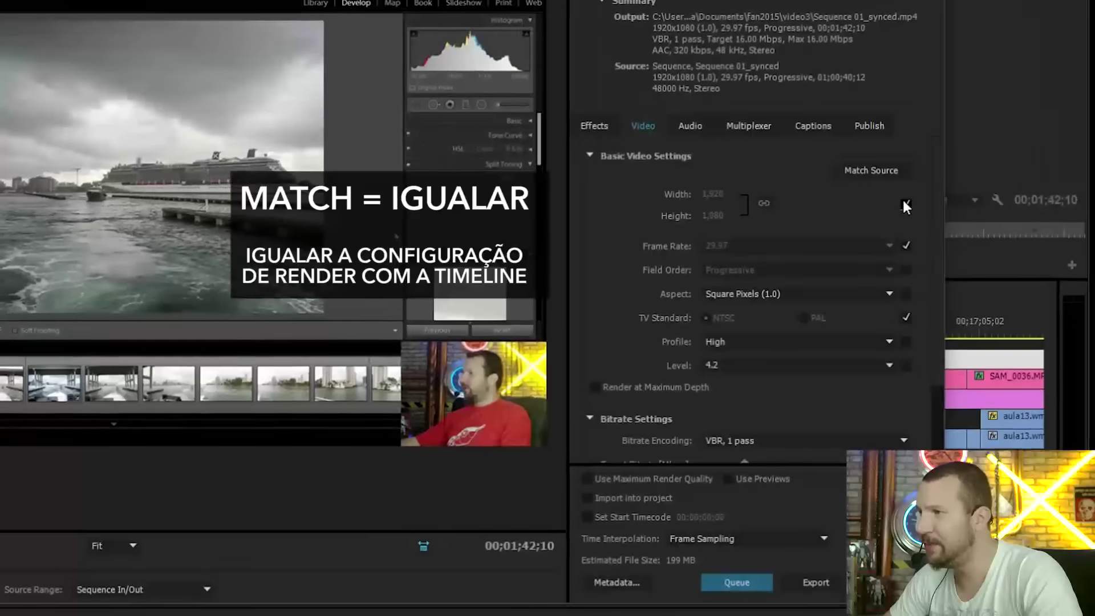
click(903, 204)
click(713, 189)
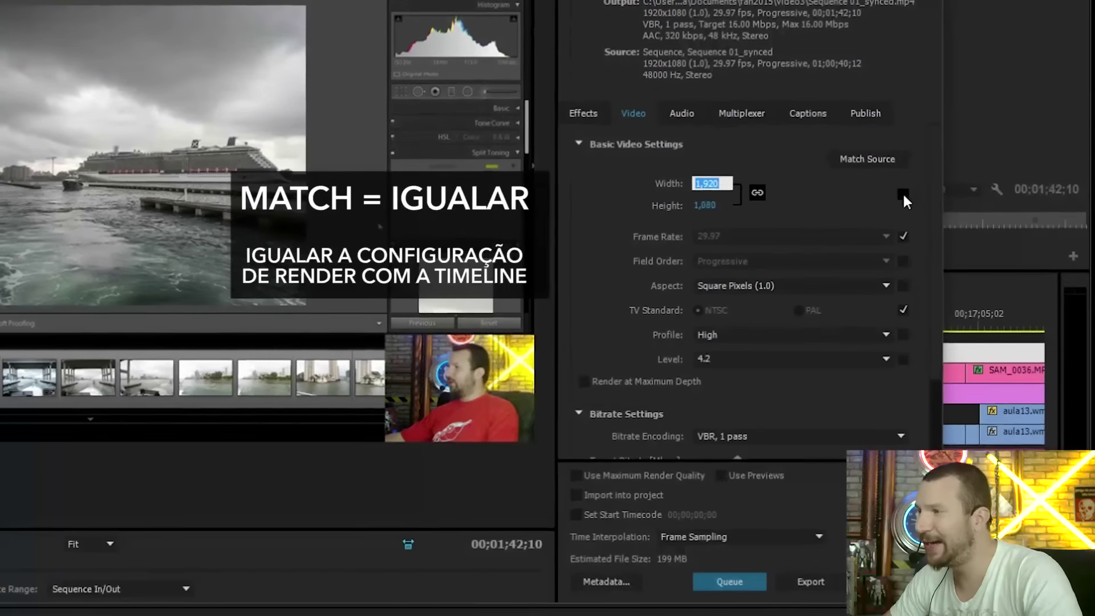
click(902, 191)
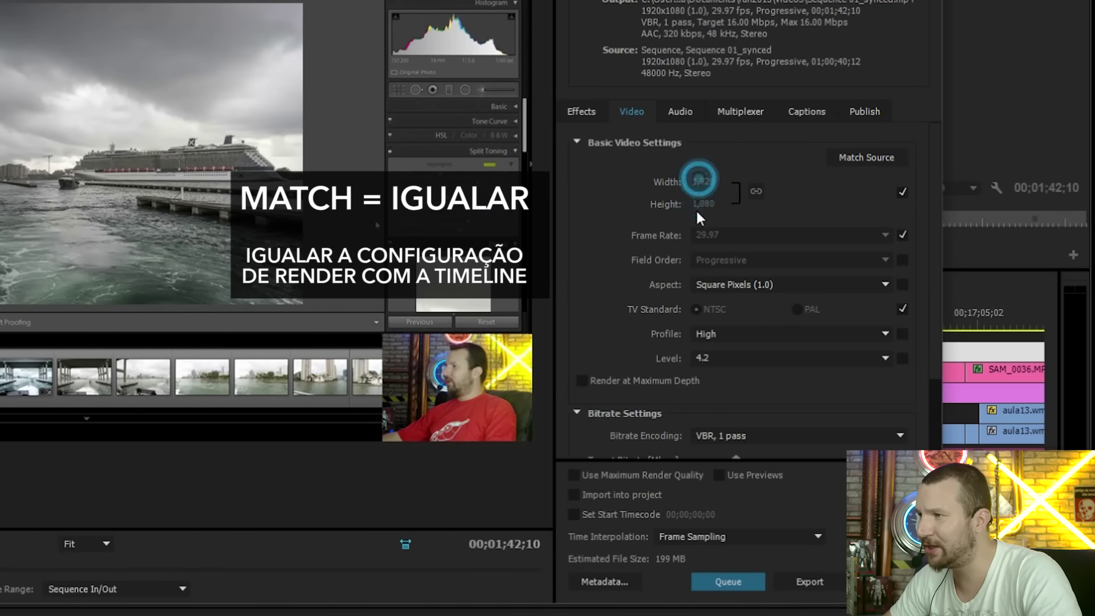
click(700, 192)
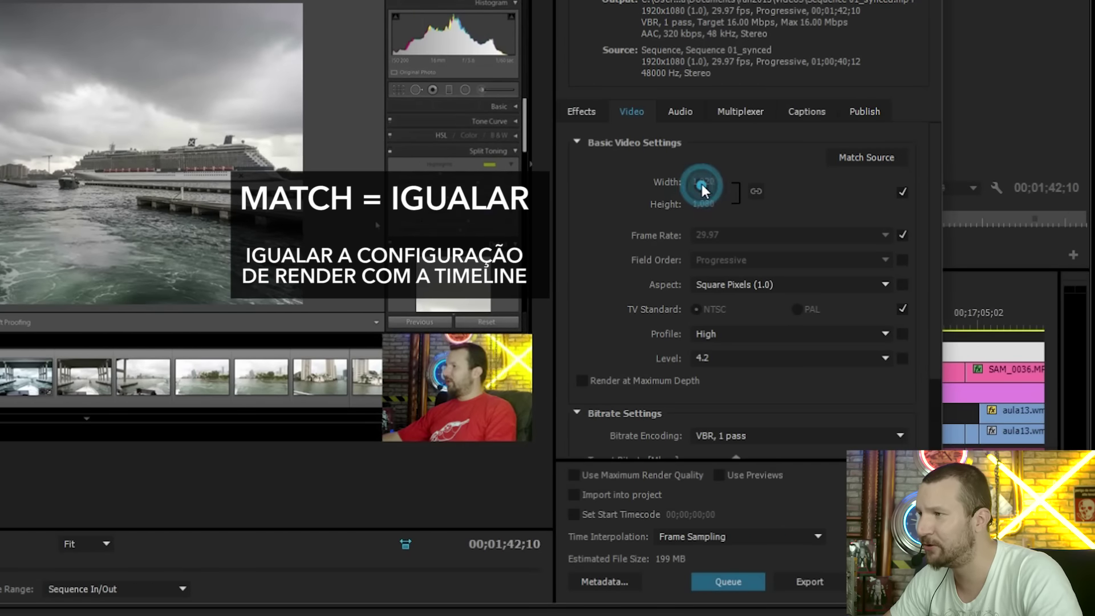
click(901, 191)
click(902, 235)
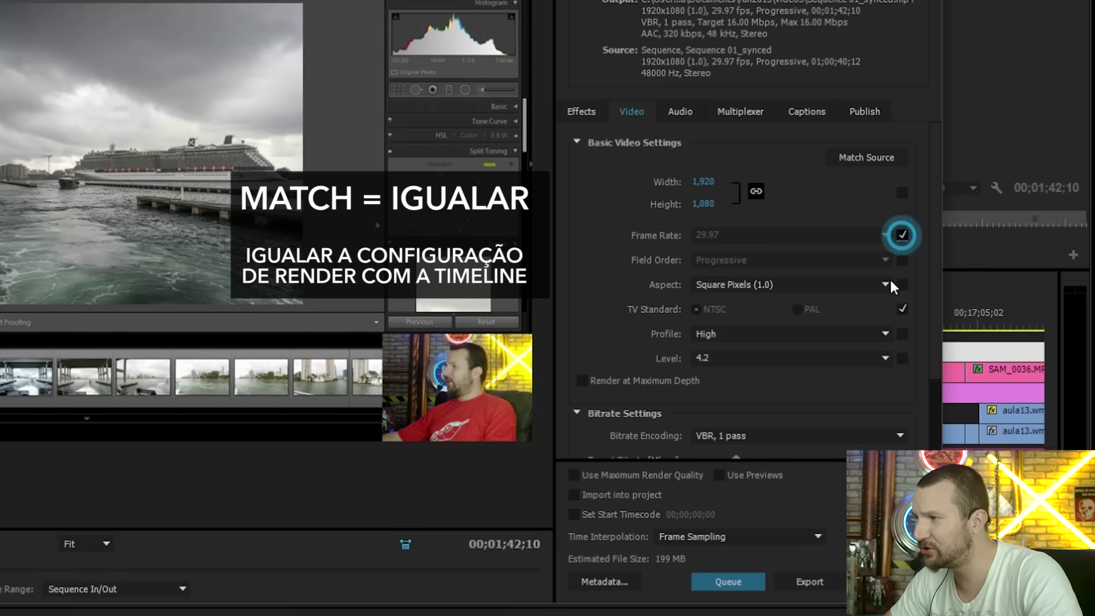
scroll(935, 376, down, 3)
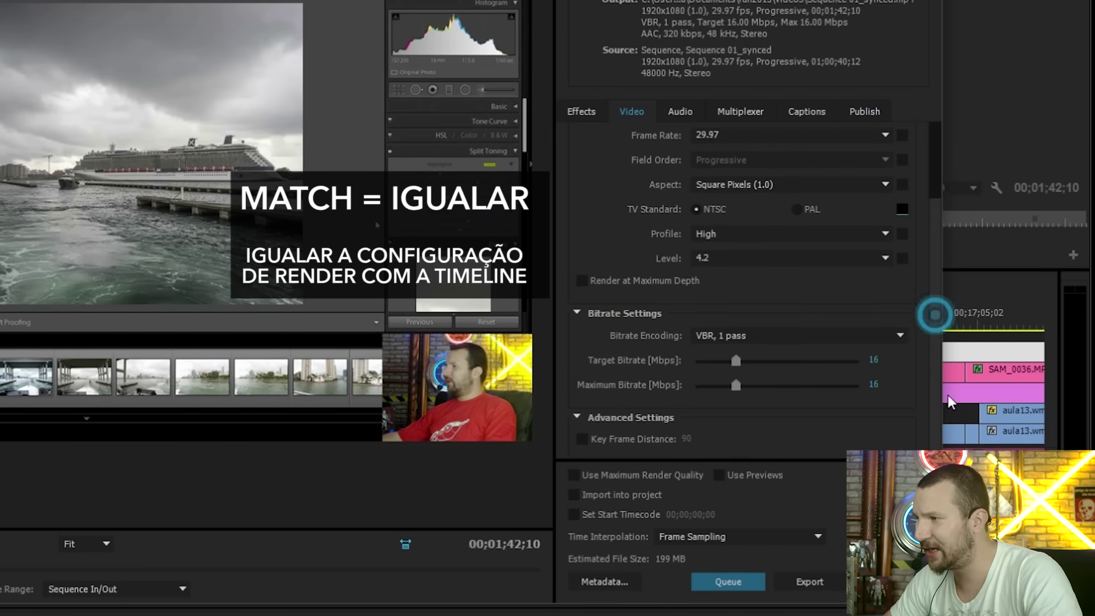
scroll(935, 310, up, 3)
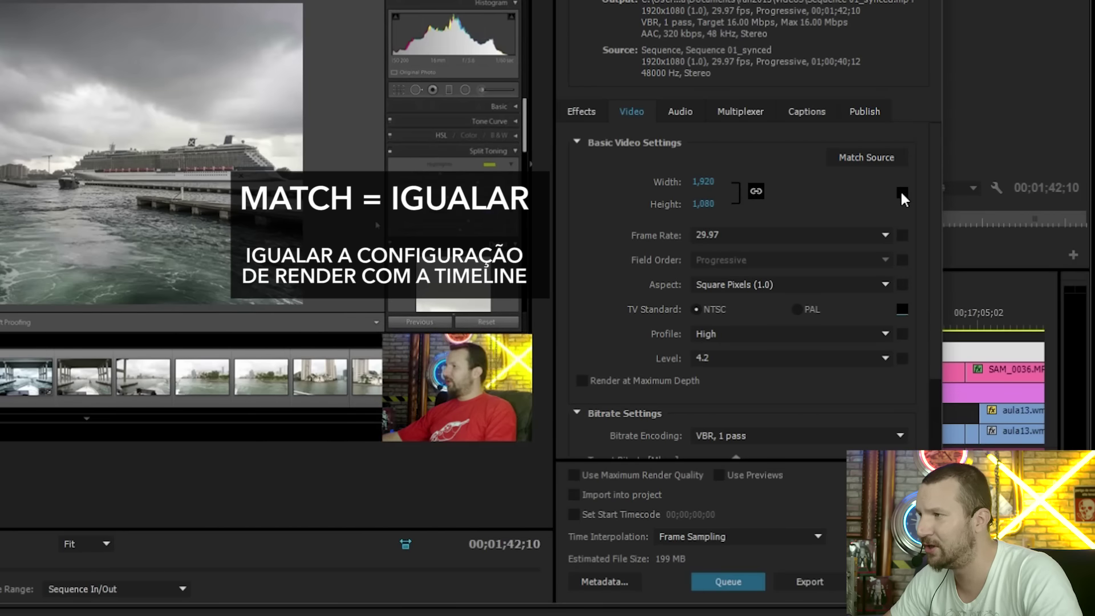
click(901, 193)
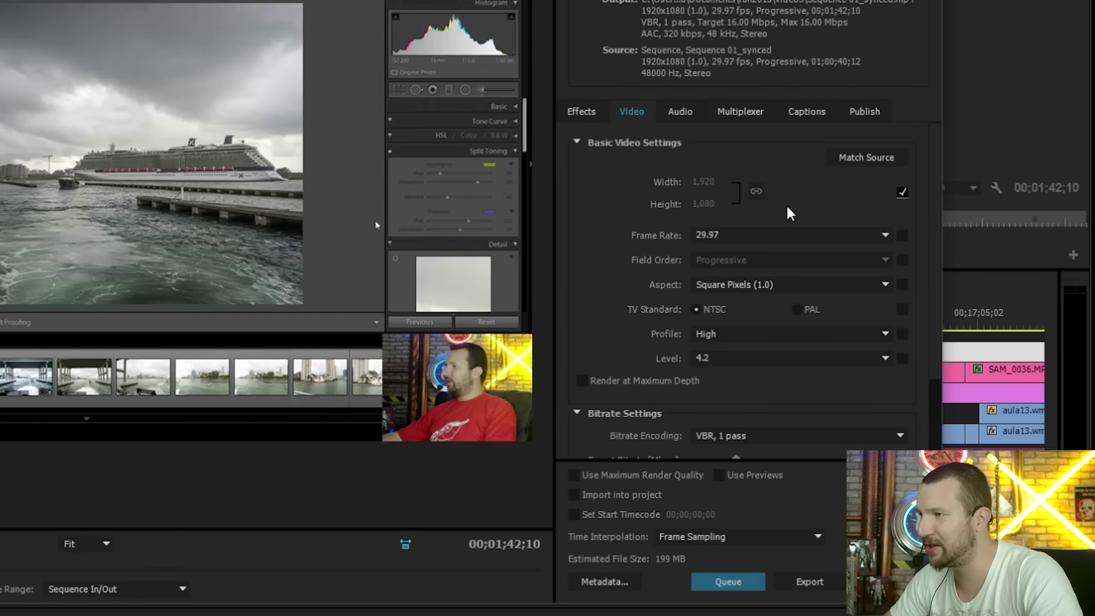
Step: Try 24 fps, return to 29.97, and set frame rate to match the source
click(727, 236)
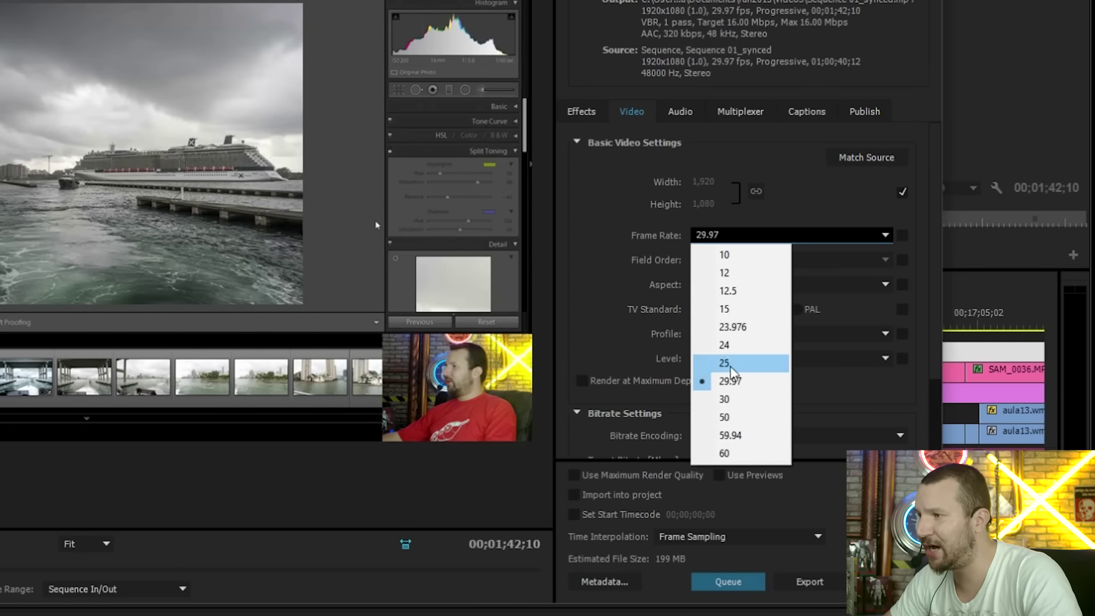
click(734, 345)
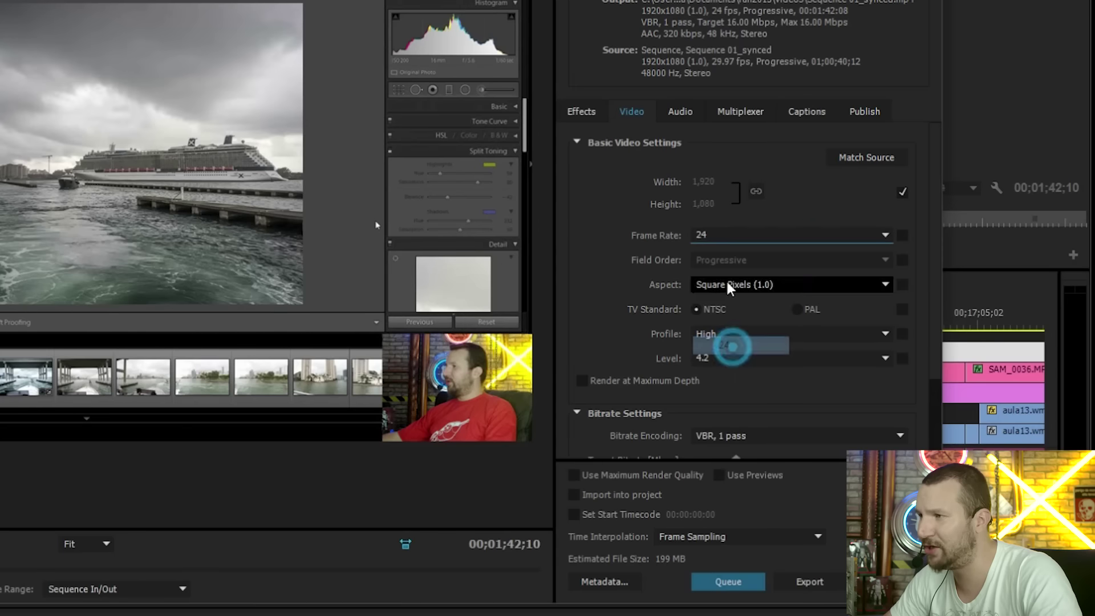
click(723, 234)
click(732, 380)
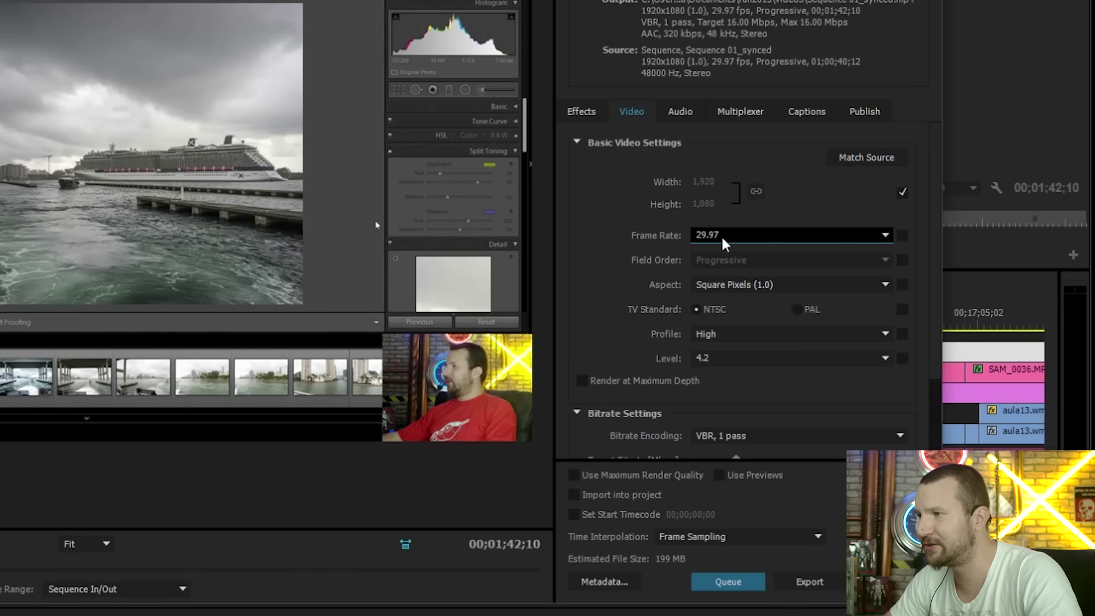
click(740, 234)
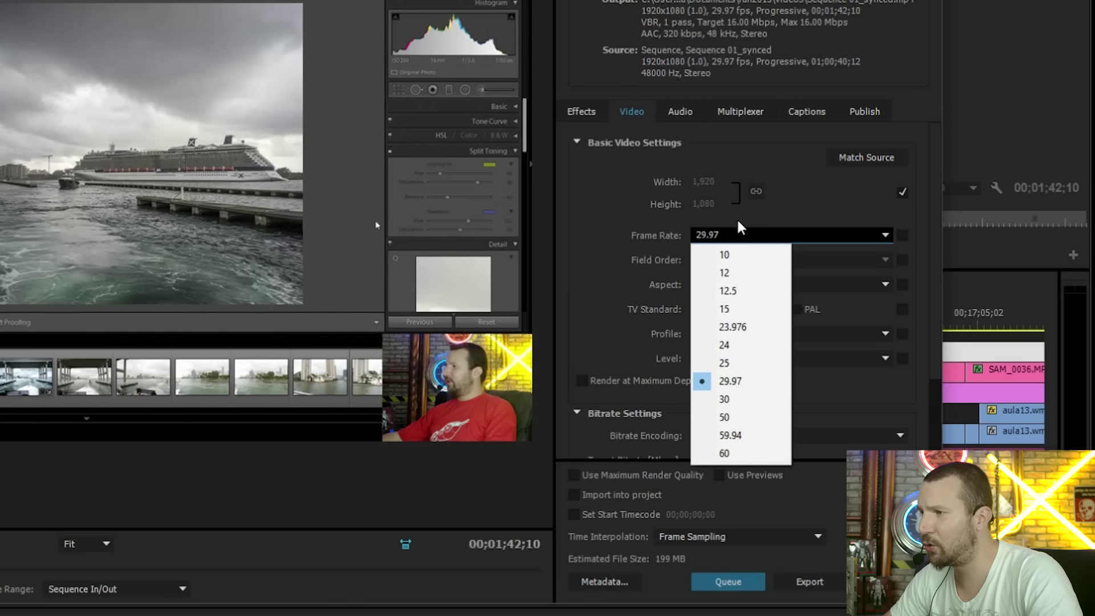
click(728, 381)
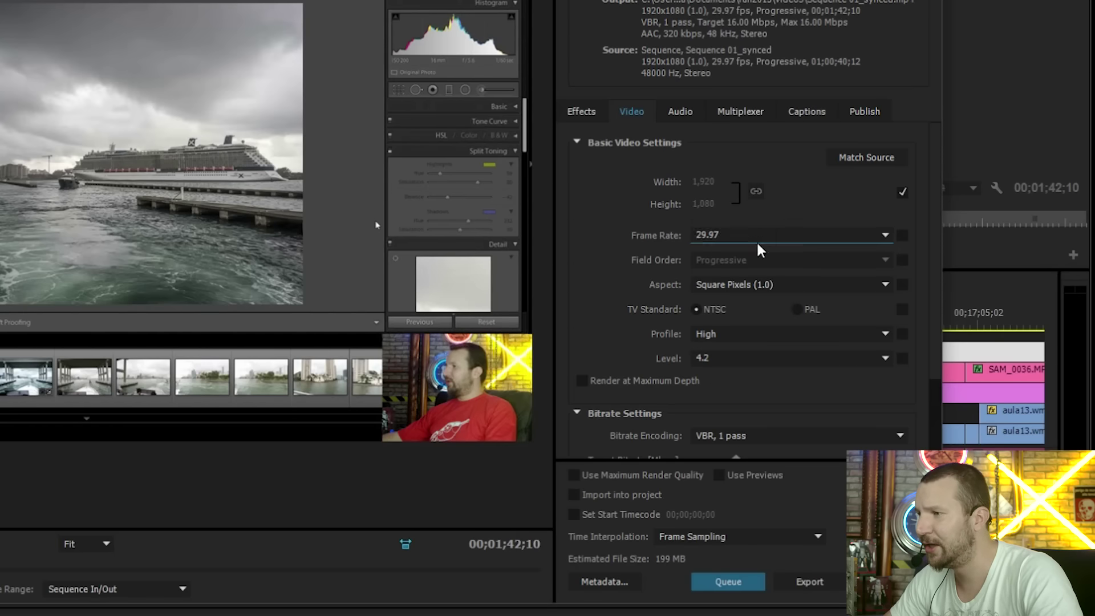
click(903, 234)
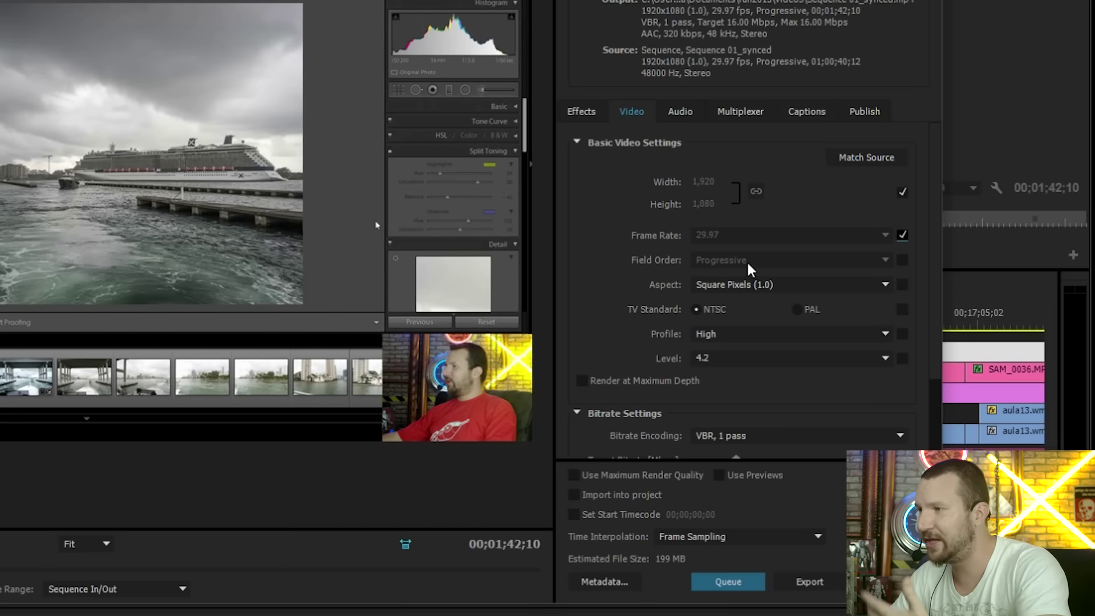
Step: Compare D1/DV NTSC, NTSC Widescreen 16:9, PAL 1.0940 and Anamorphic 2:1 pixel aspects
click(732, 283)
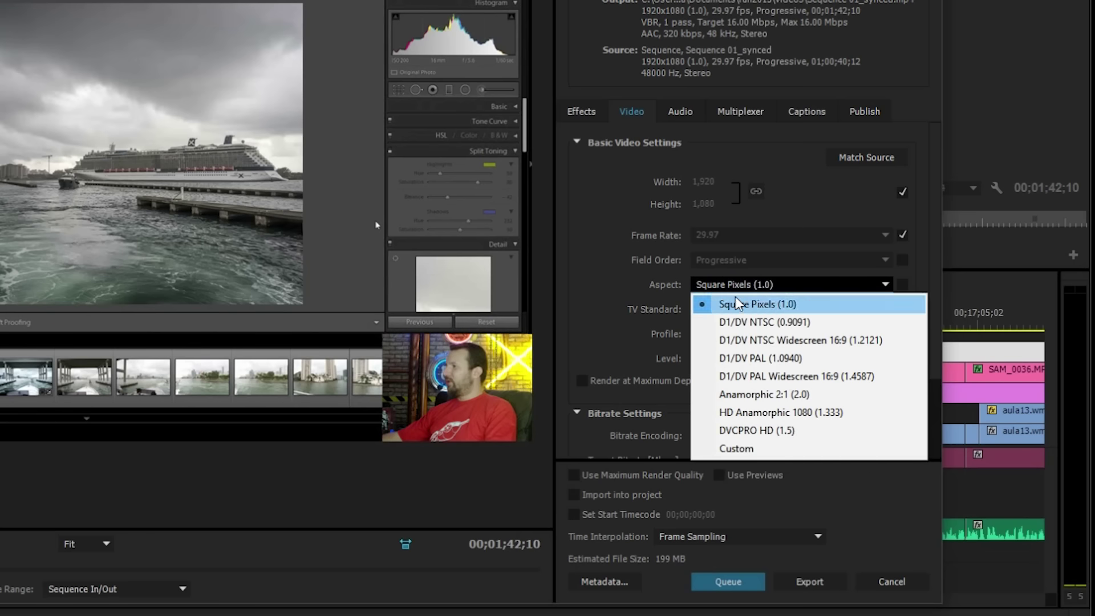
click(602, 280)
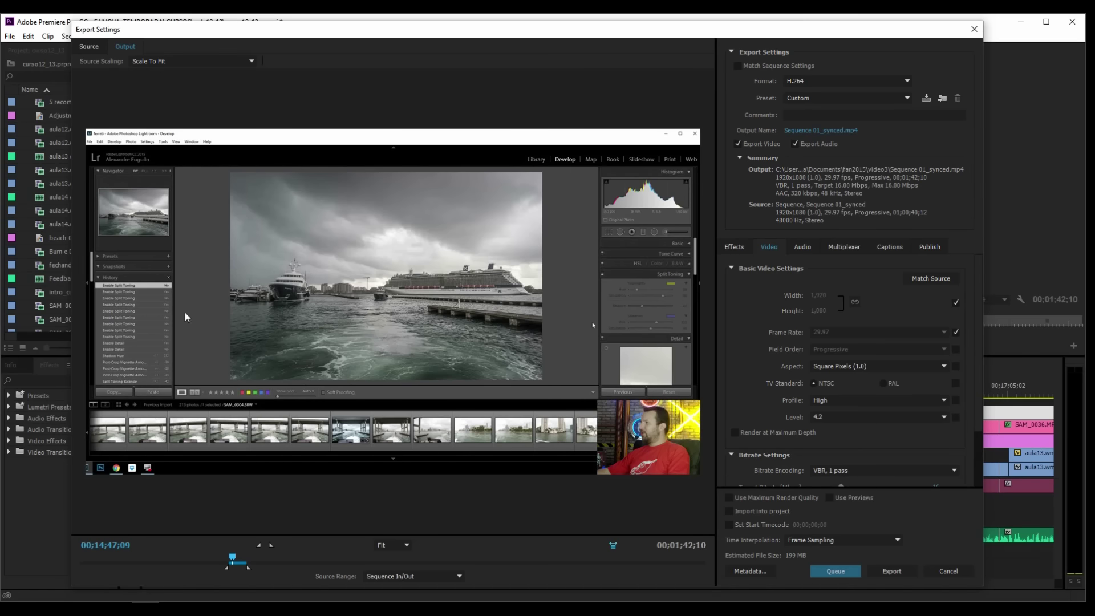
click(843, 367)
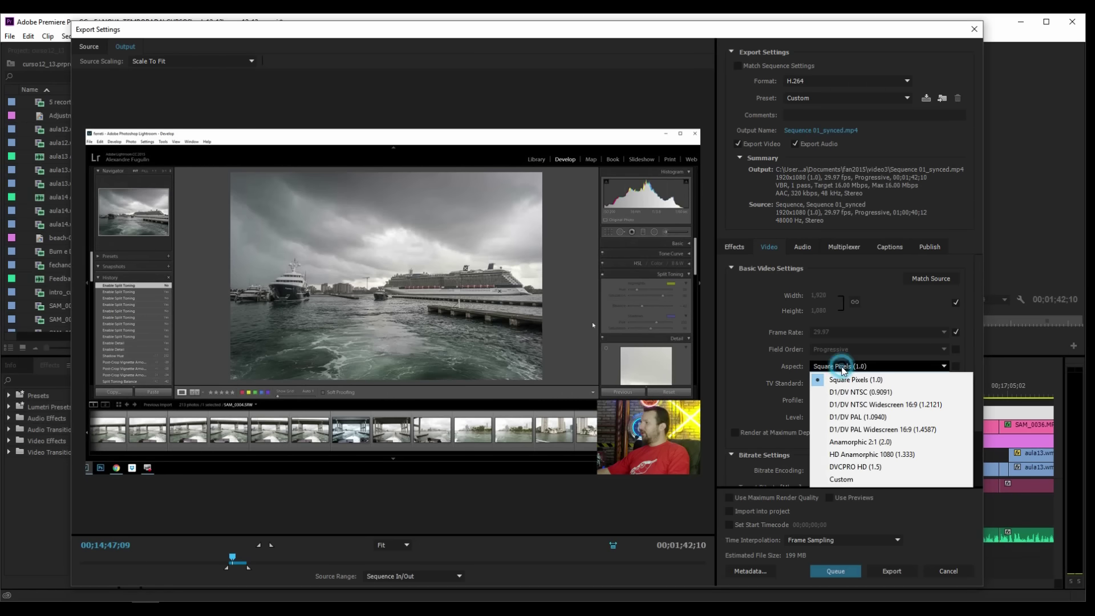
click(844, 392)
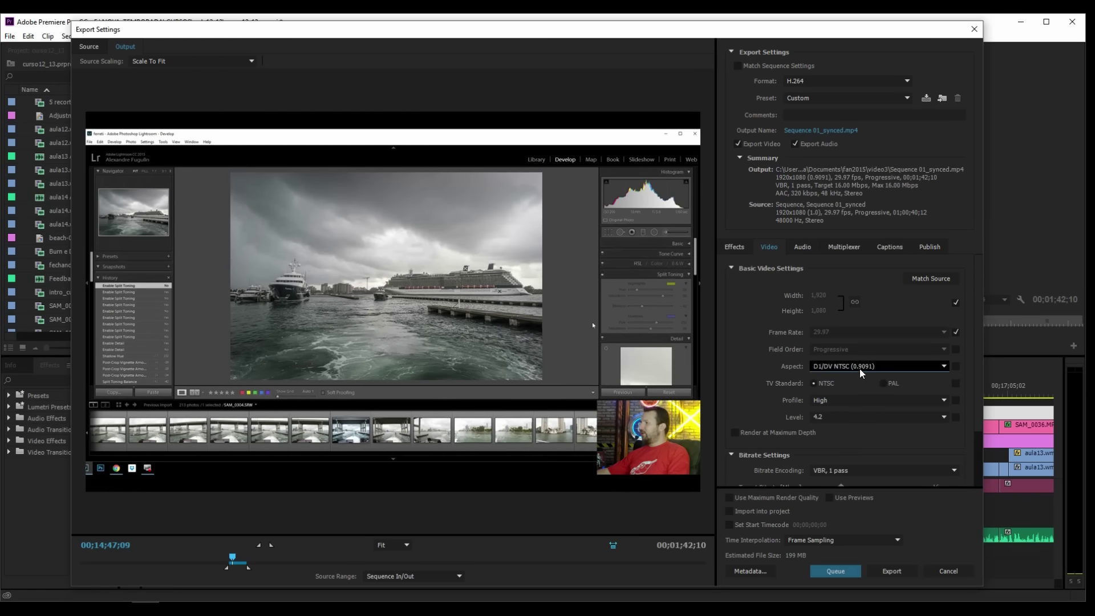
click(861, 369)
click(864, 409)
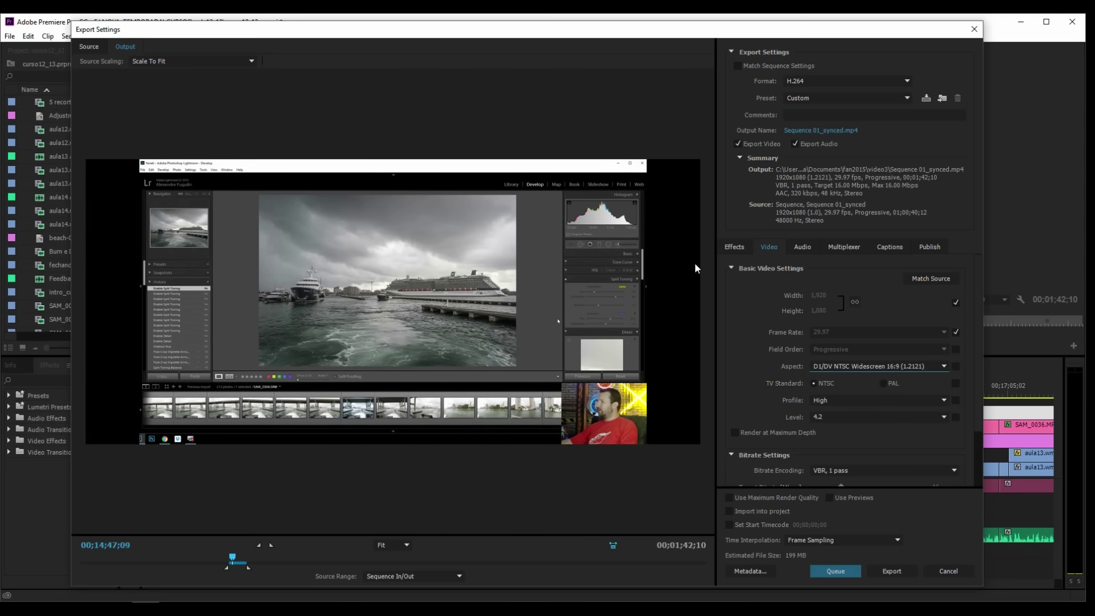
click(858, 366)
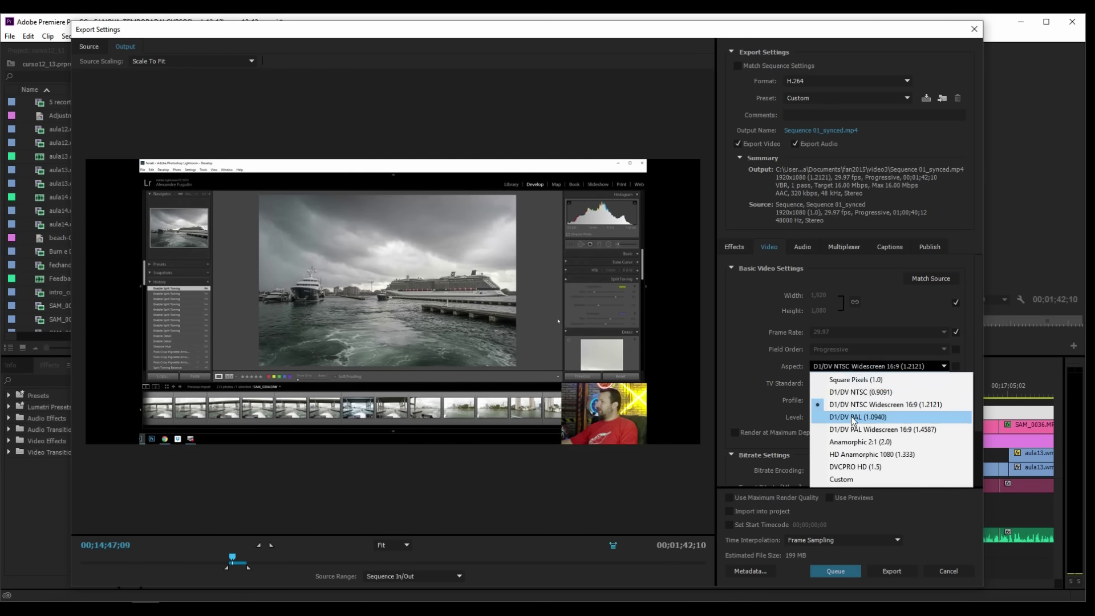
click(851, 420)
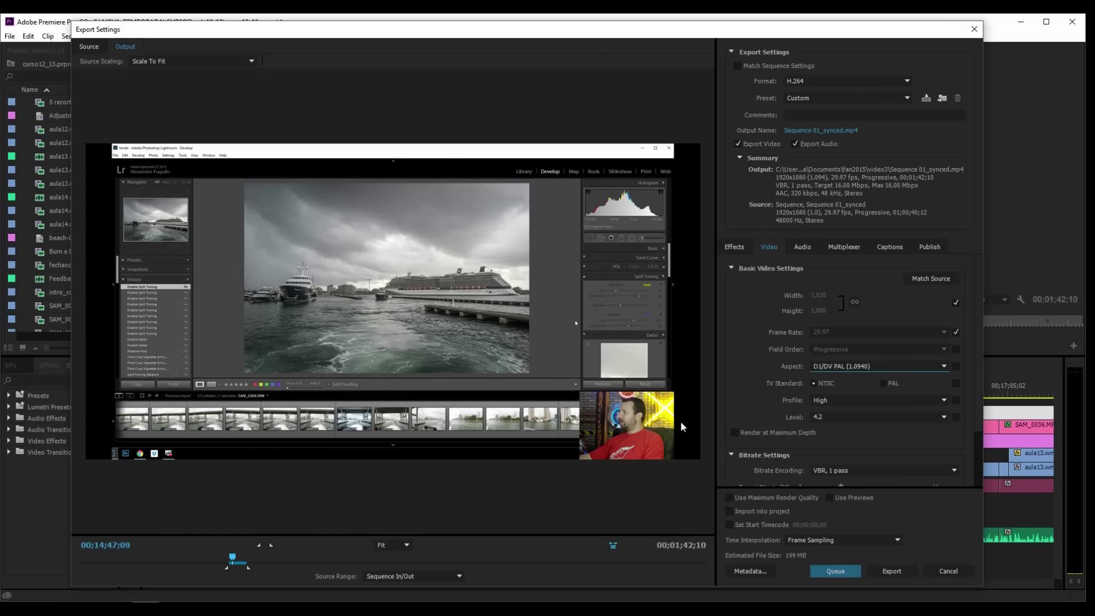
click(872, 369)
click(868, 442)
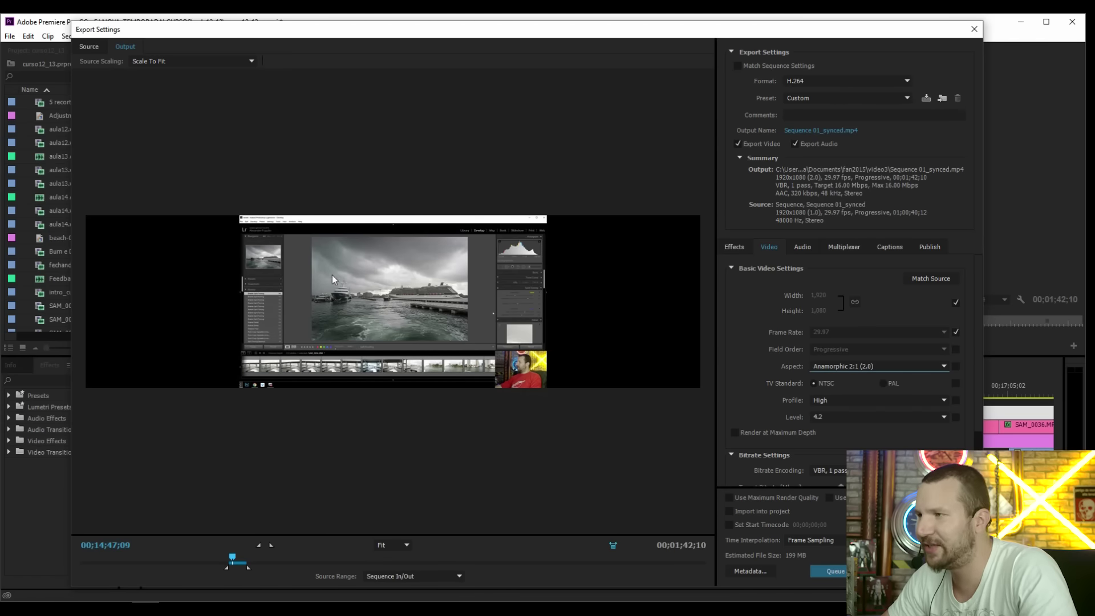
Step: Return the pixel aspect to Square Pixels (1.0) and match it to the source
click(863, 368)
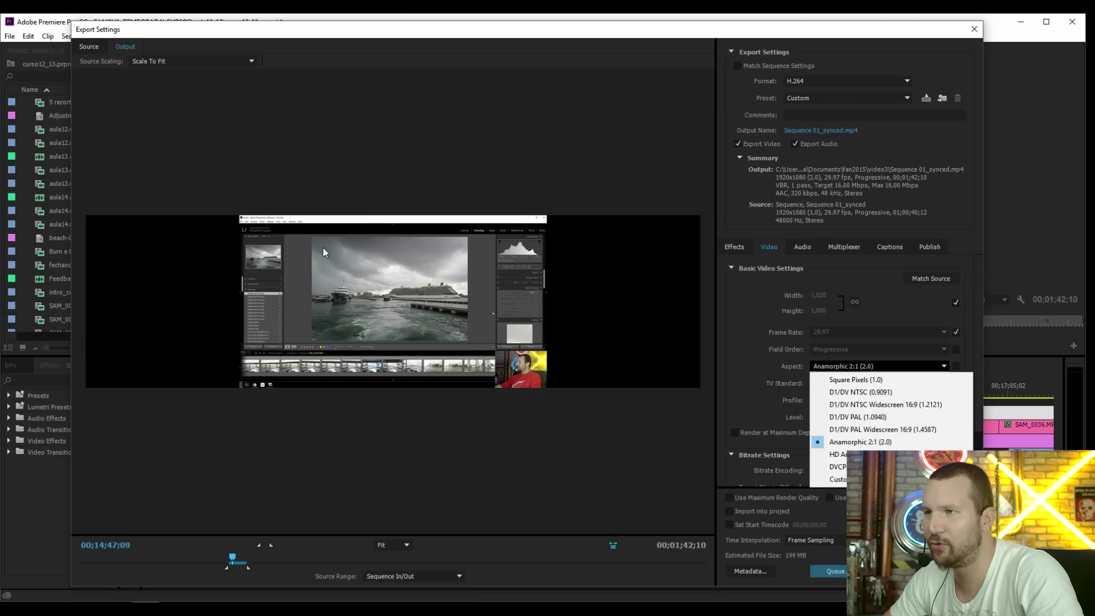
click(888, 379)
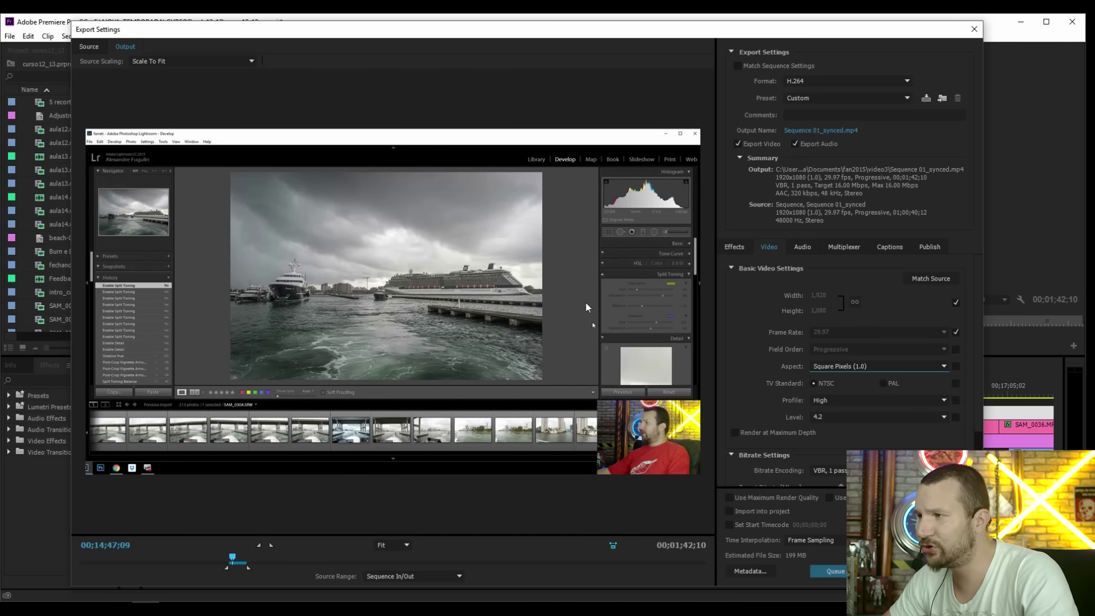
click(957, 370)
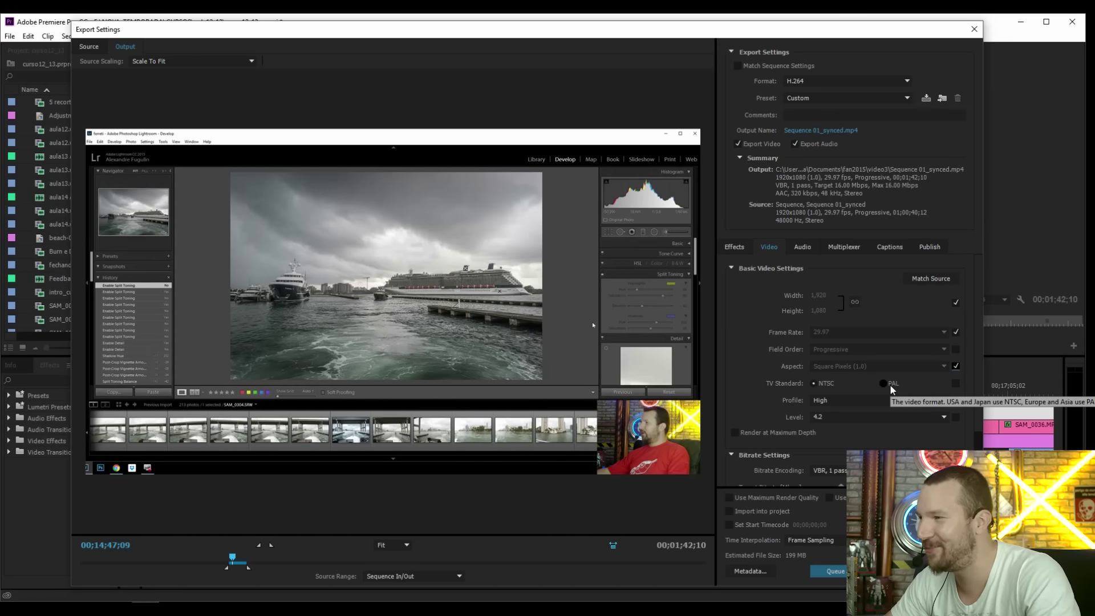
Step: Stop Profile matching the source and choose Baseline with an editable Level 4.1
click(833, 400)
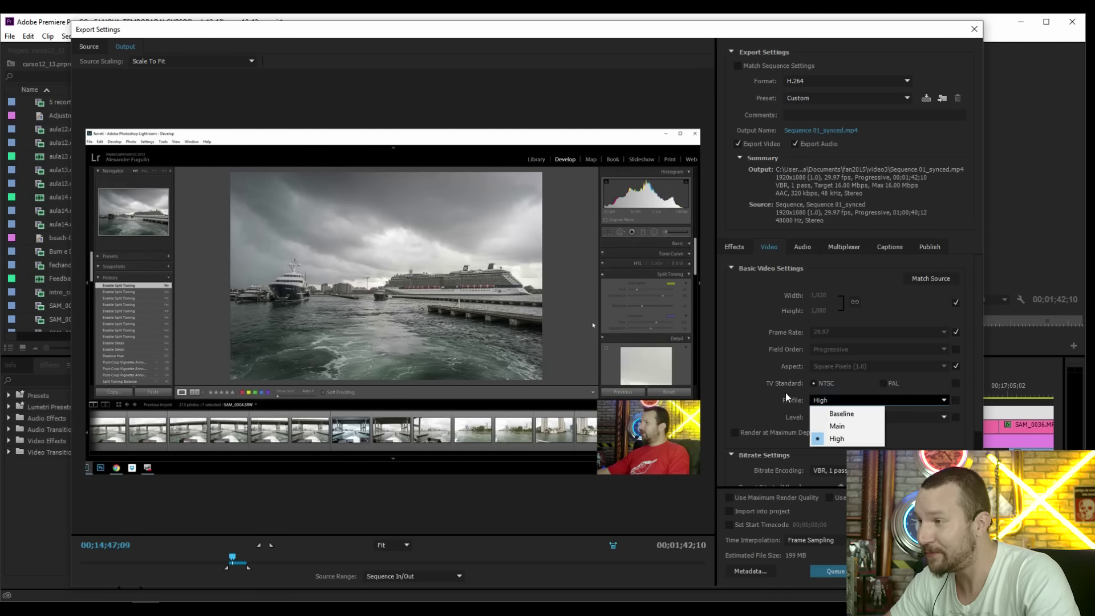
scroll(744, 332, down, 3)
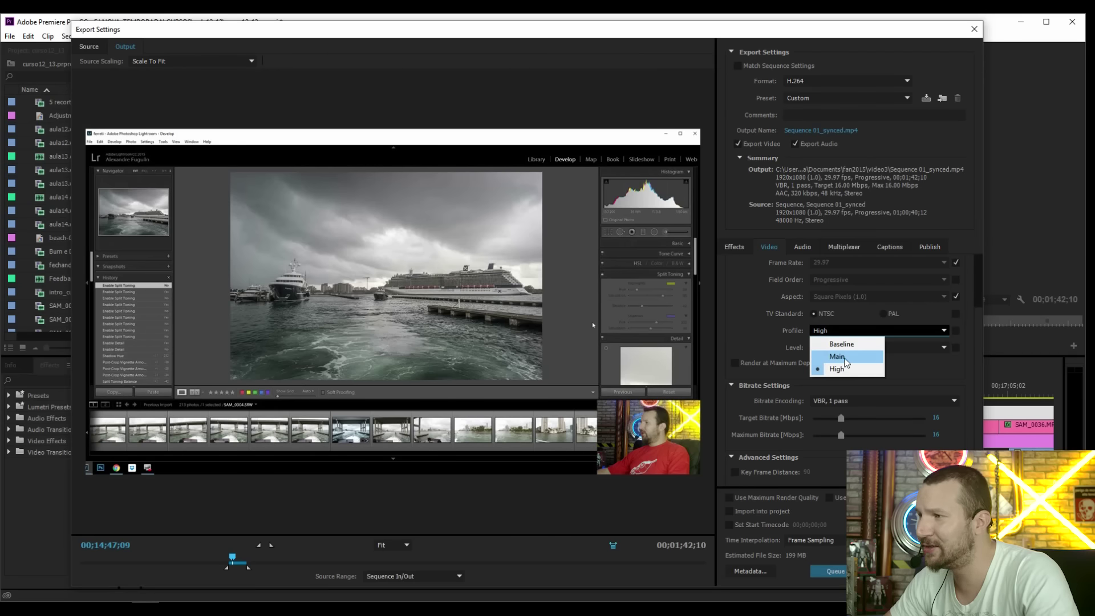
click(745, 313)
scroll(749, 328, up, 1)
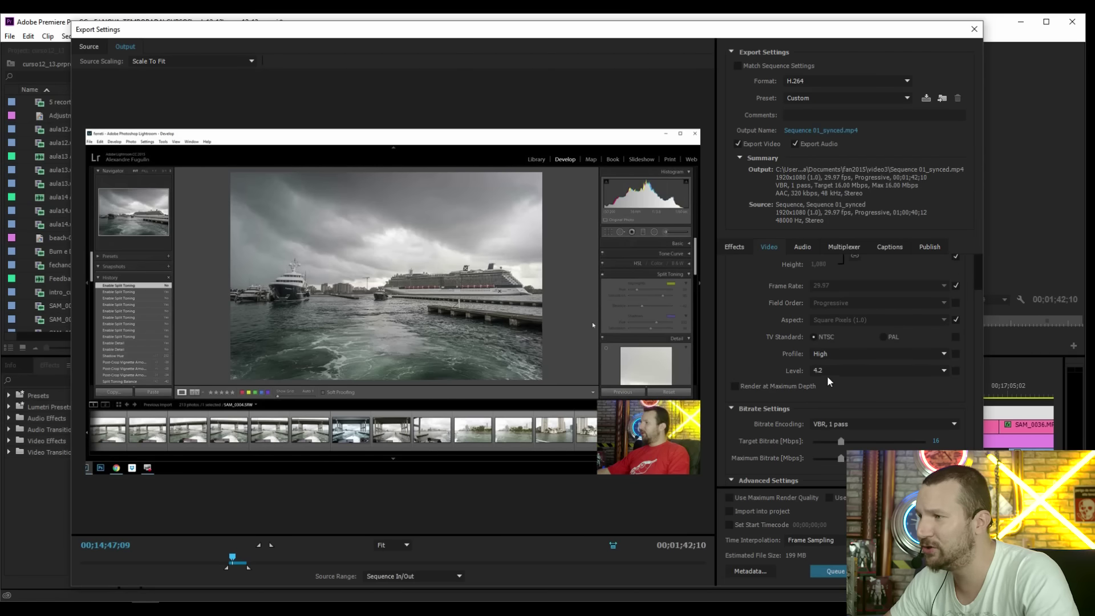
click(830, 354)
click(830, 394)
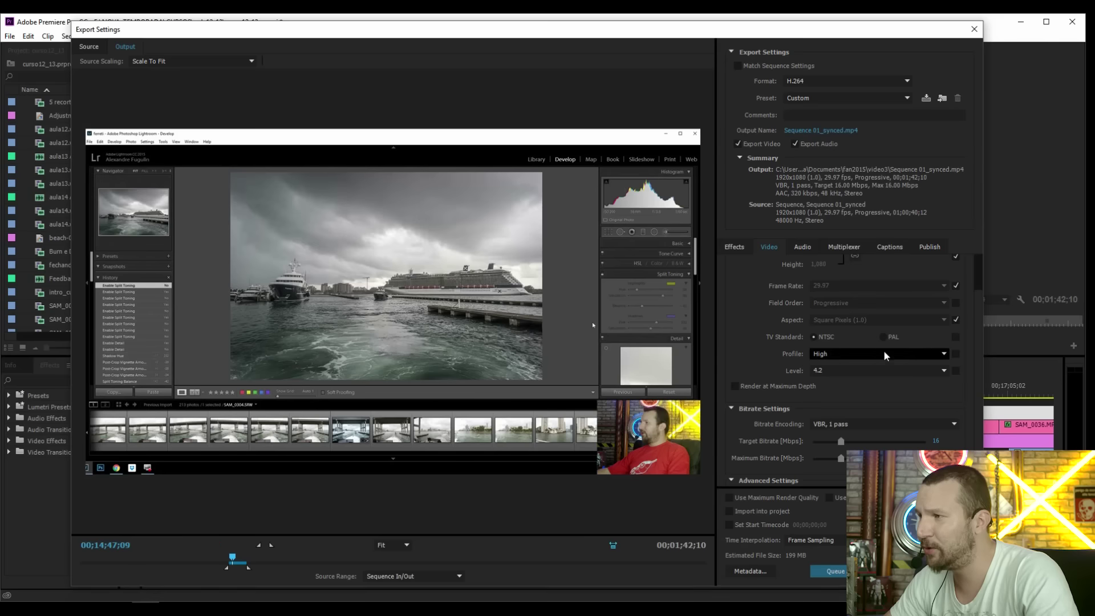
click(956, 354)
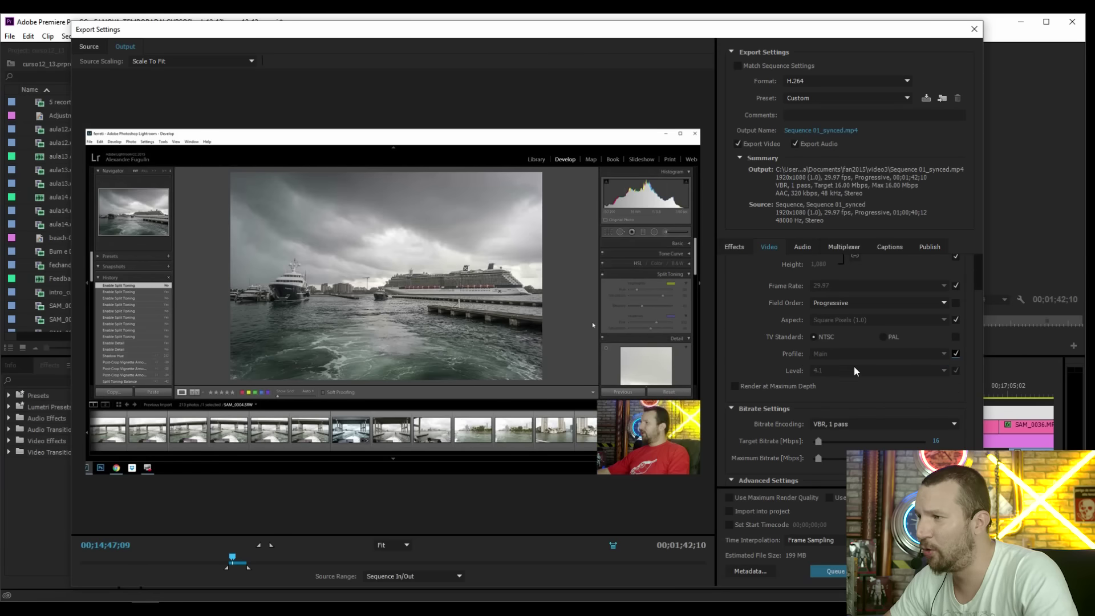
click(956, 354)
click(827, 353)
click(828, 368)
click(956, 370)
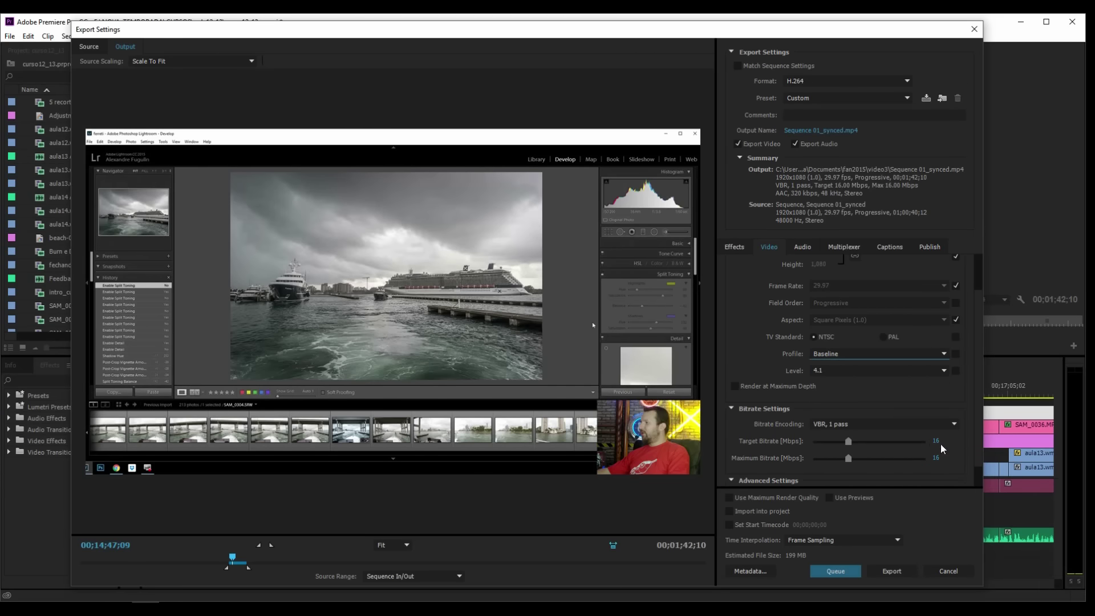
Step: Raise the target bitrate to 50 Mbps, briefly trying High at 62.5, ending on Baseline
drag(848, 441, 948, 452)
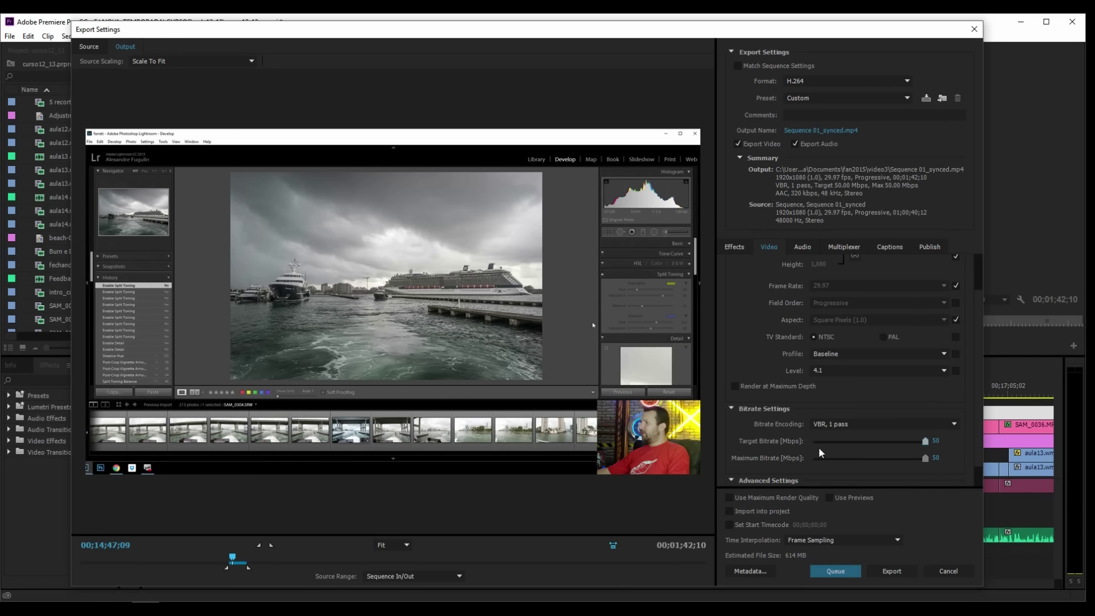
click(838, 353)
click(834, 392)
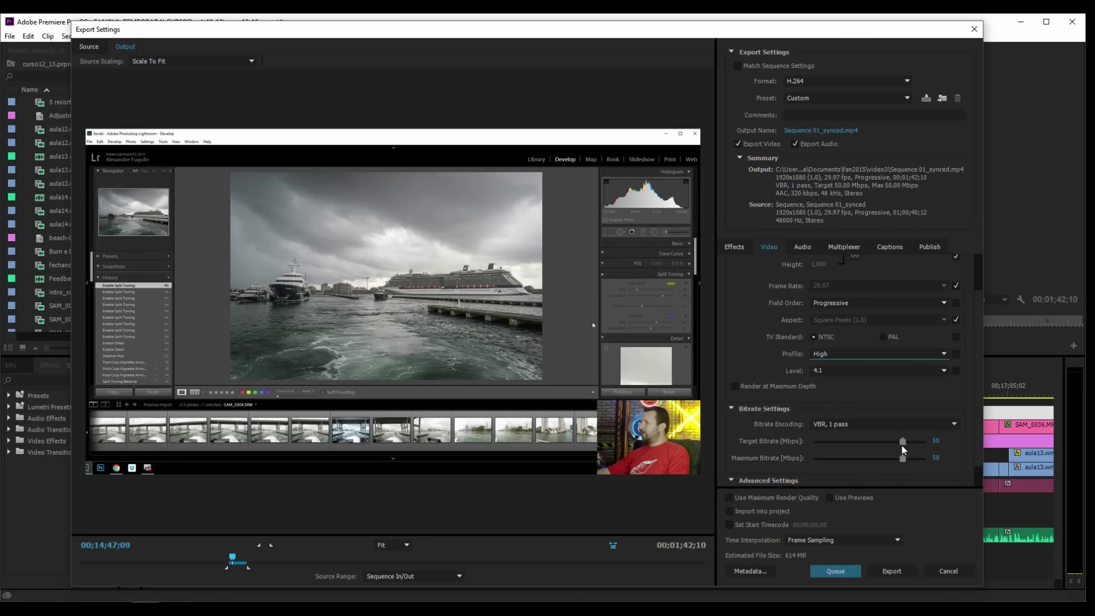
drag(902, 445, 958, 454)
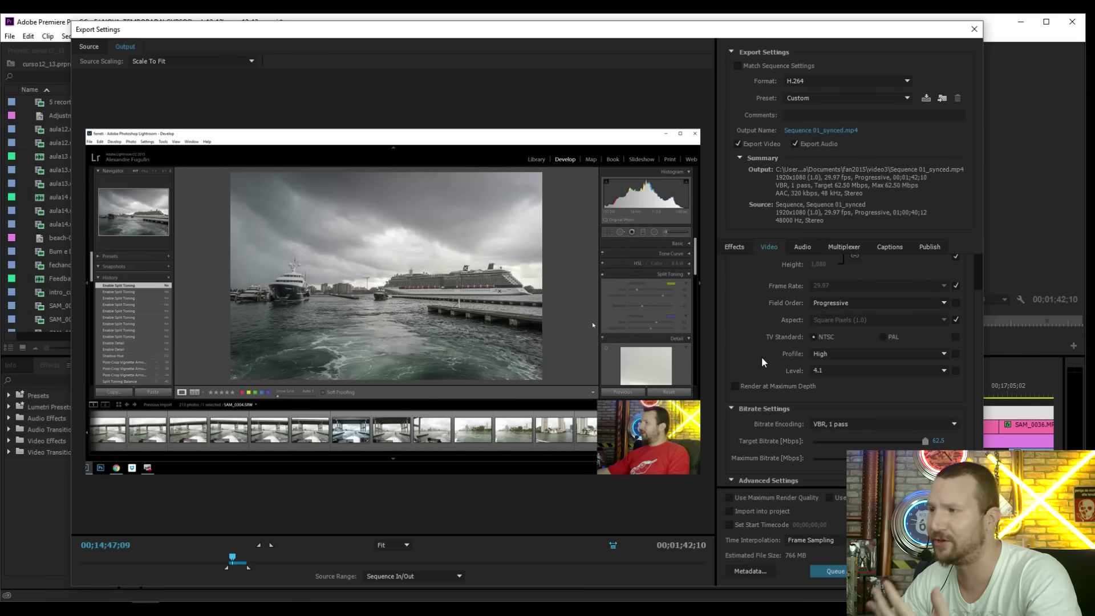
click(838, 356)
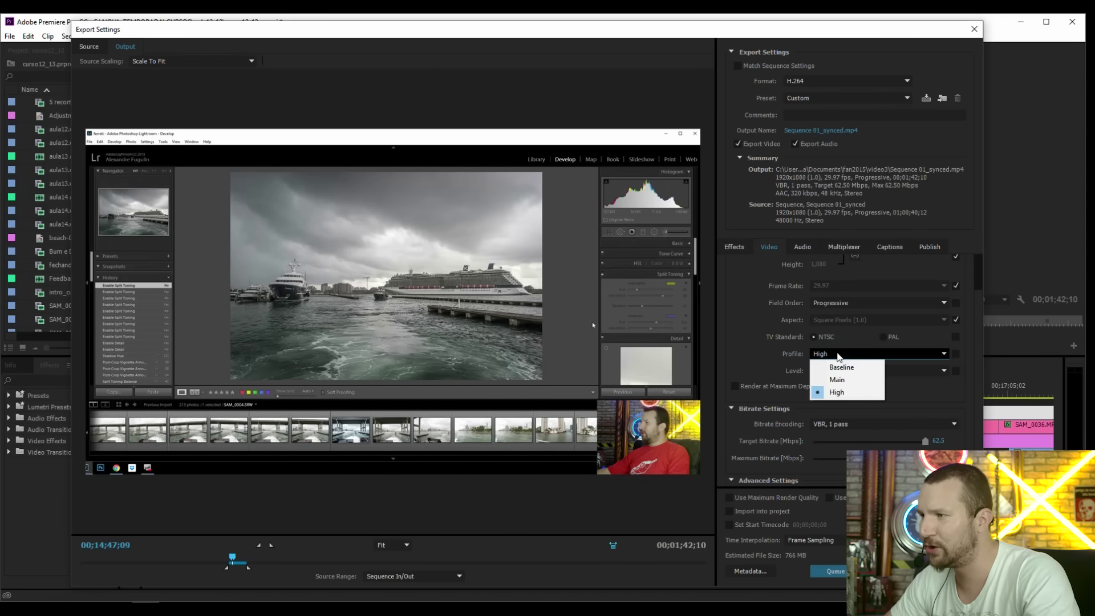
click(896, 408)
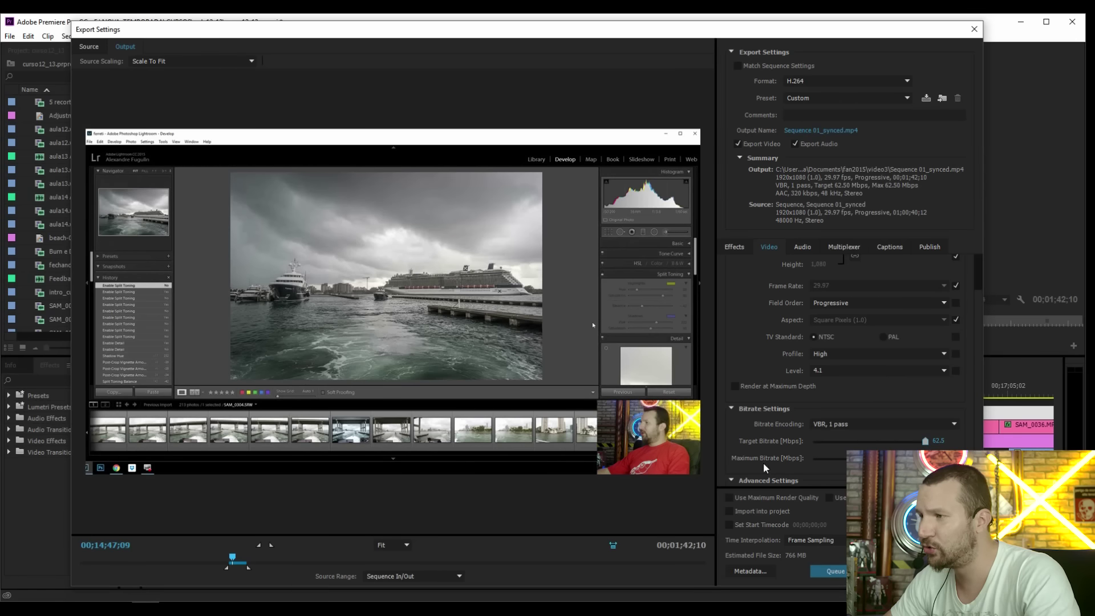
click(839, 355)
click(835, 365)
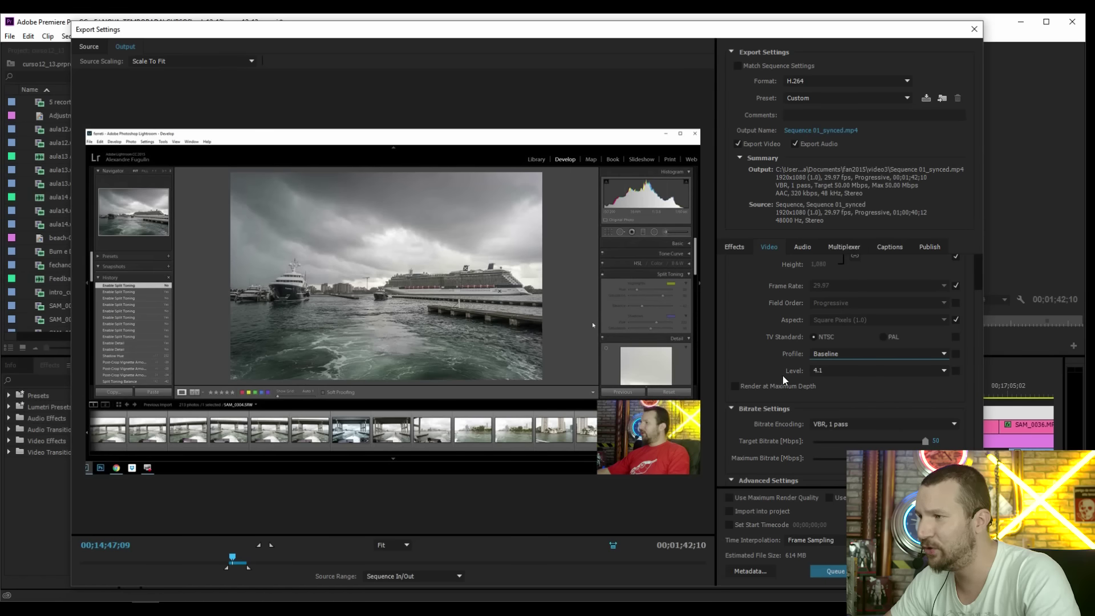
Step: Try H.264 levels 1.0 and 1.1 from the Level list
click(835, 372)
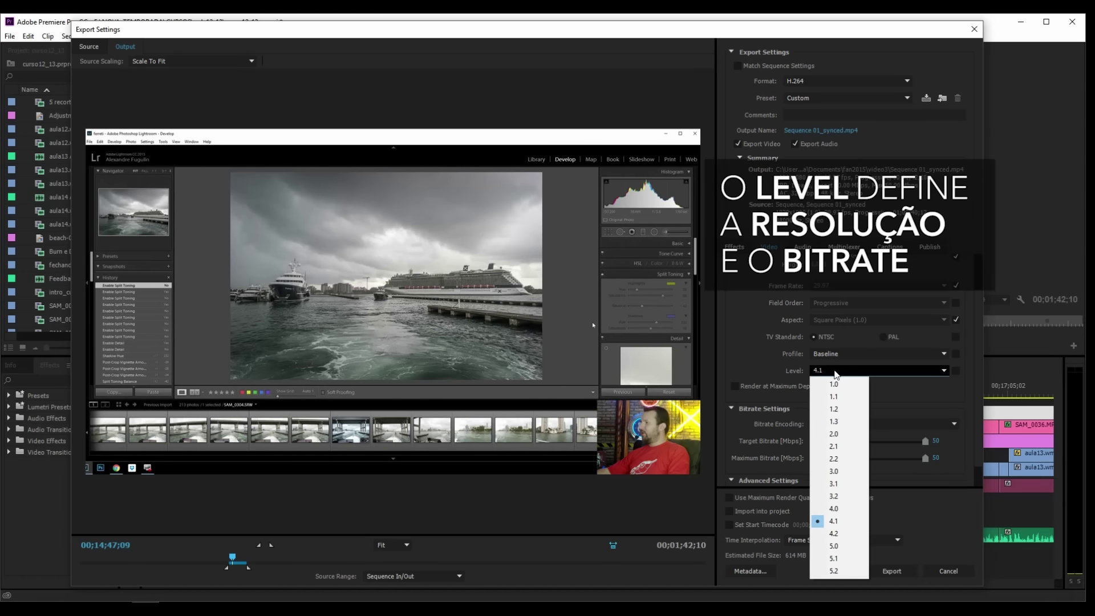
click(834, 383)
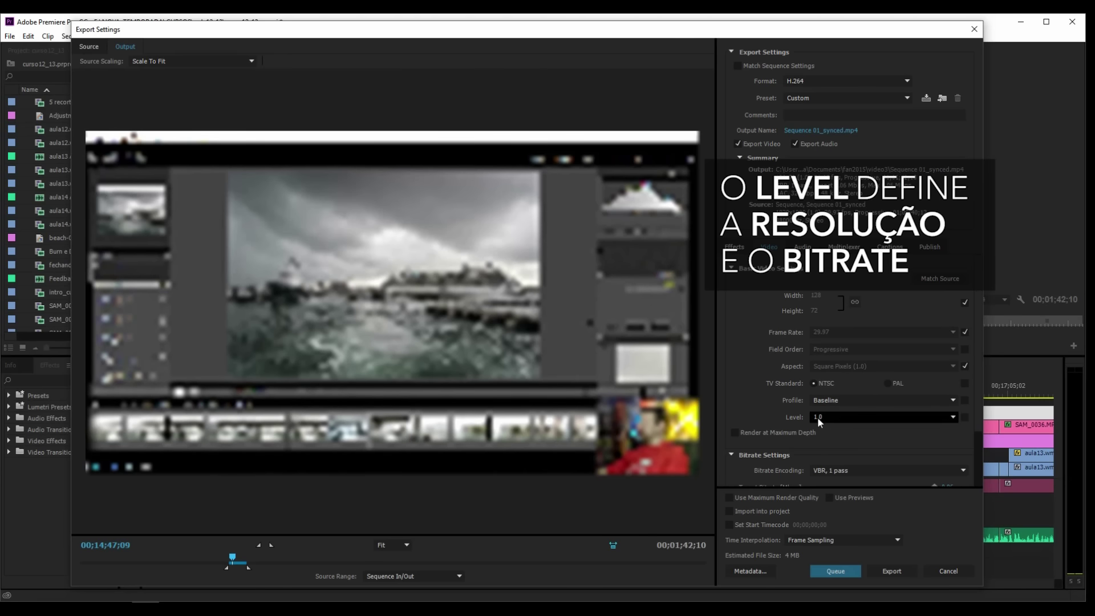
scroll(798, 388, down, 1)
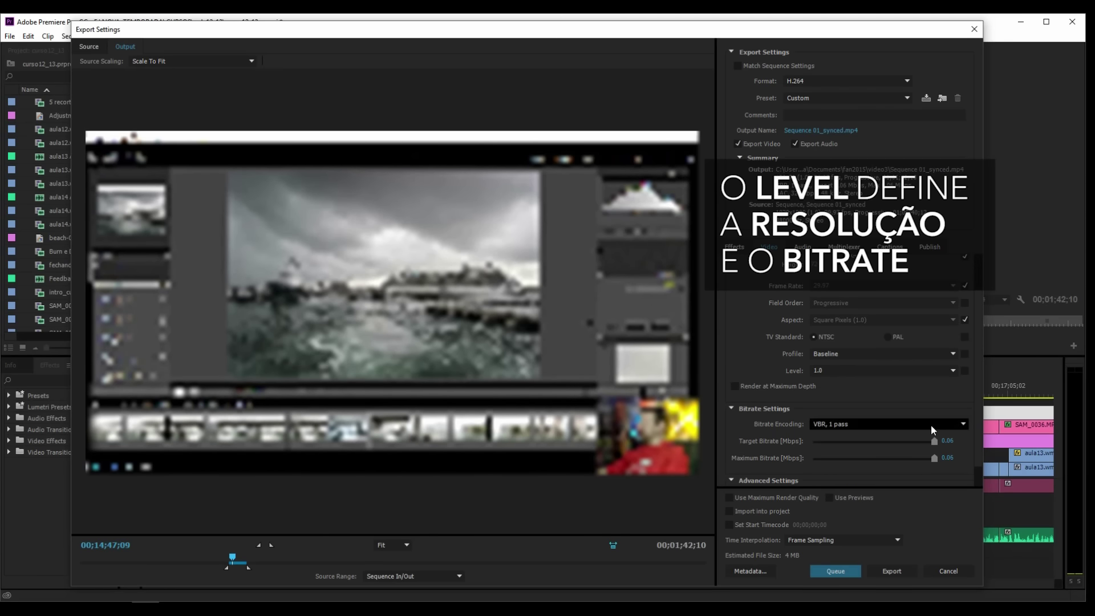
click(818, 369)
click(827, 406)
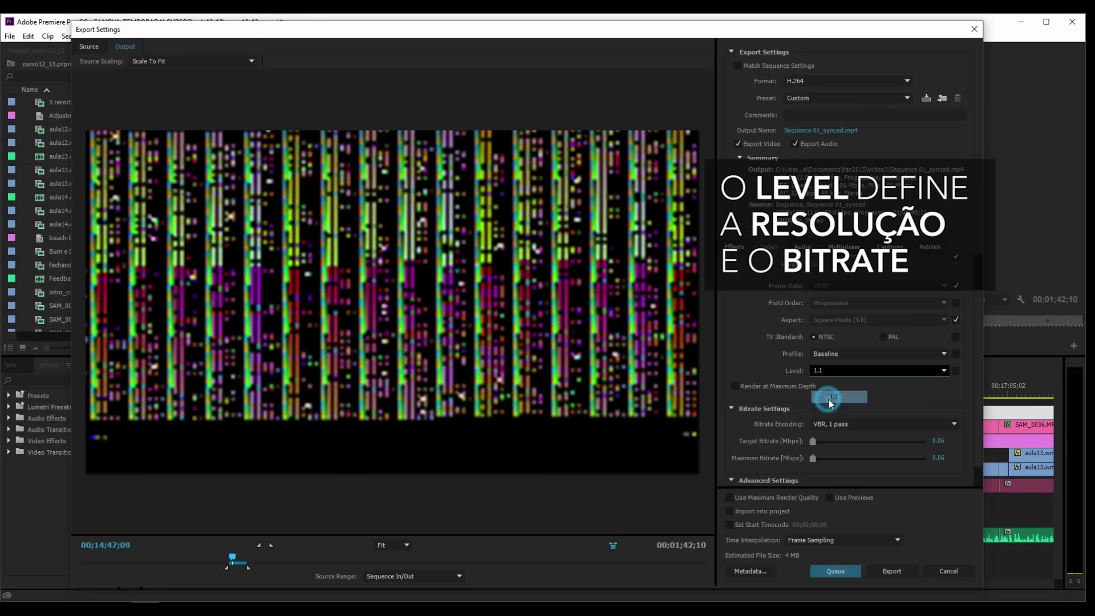
scroll(827, 406, up, 1)
scroll(829, 419, down, 2)
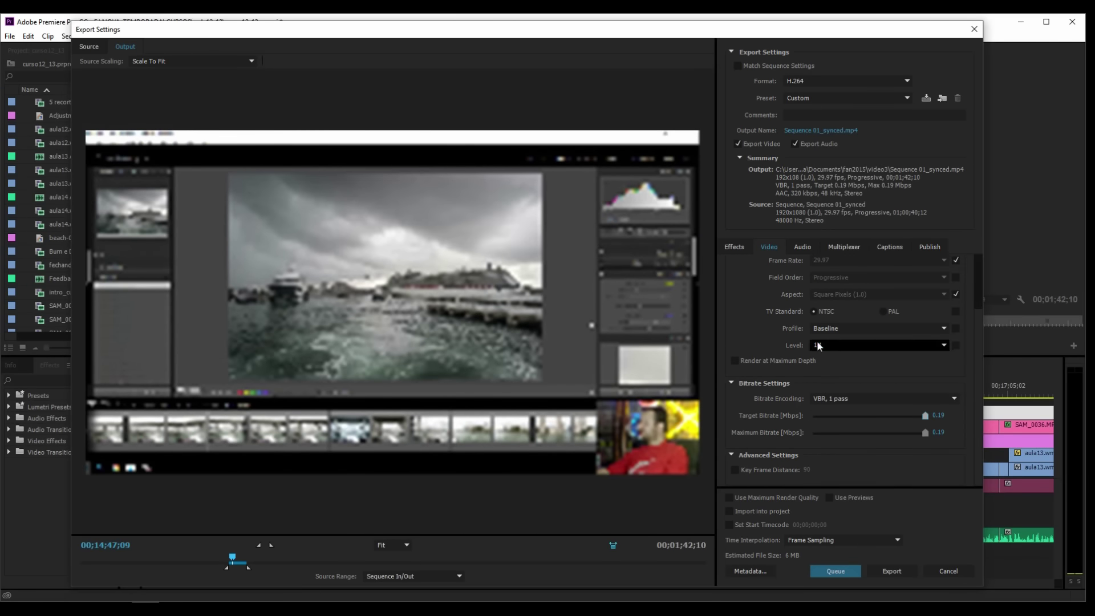
Step: Set the H.264 level to 3.1 and the bitrate to 14 Mbps
click(839, 345)
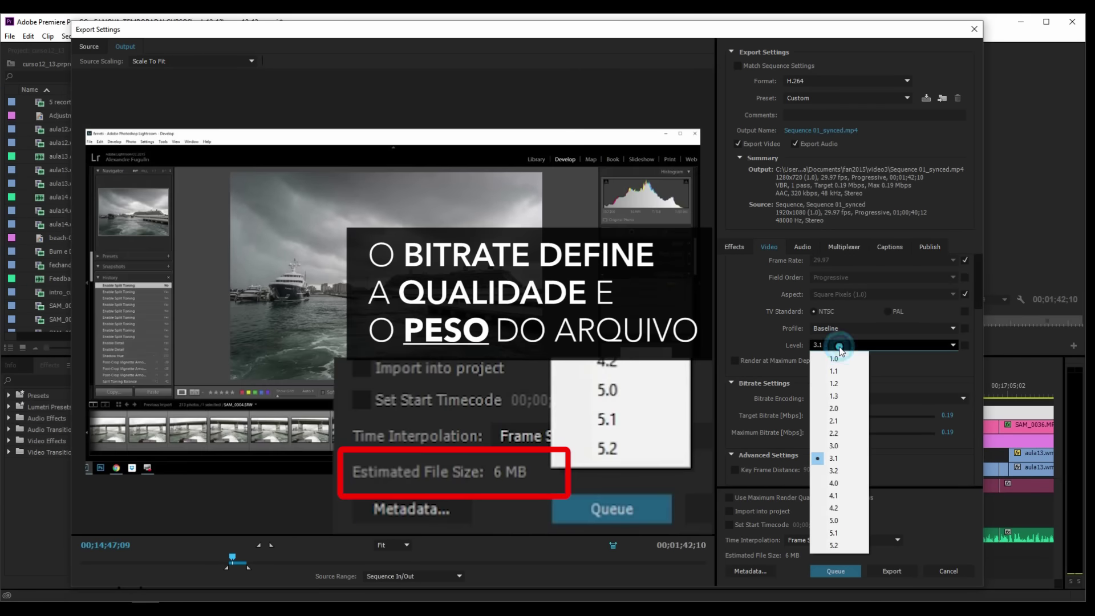
click(736, 326)
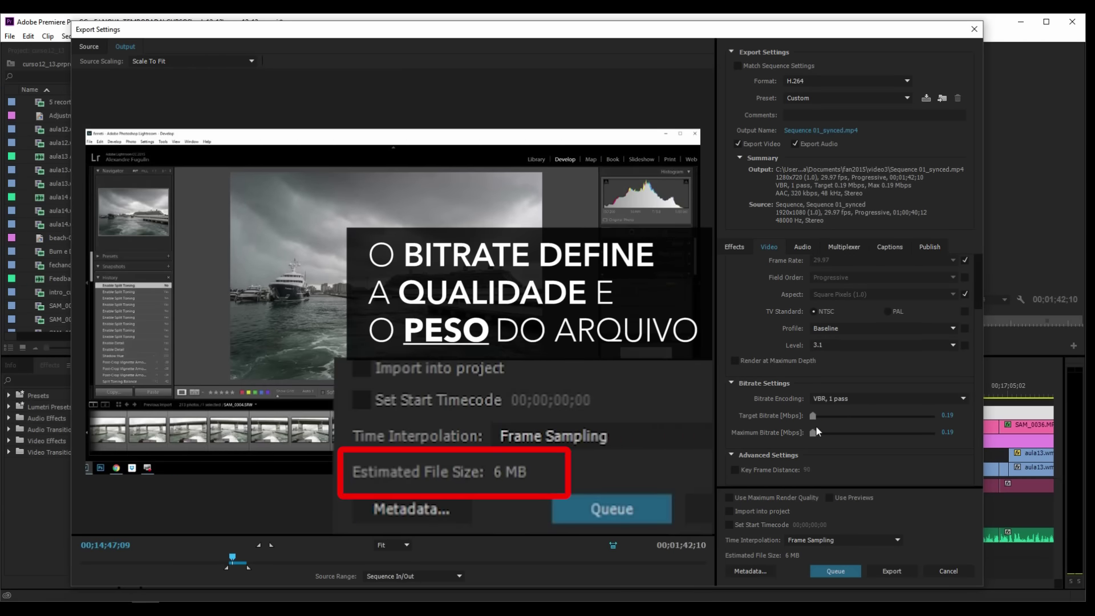
click(962, 437)
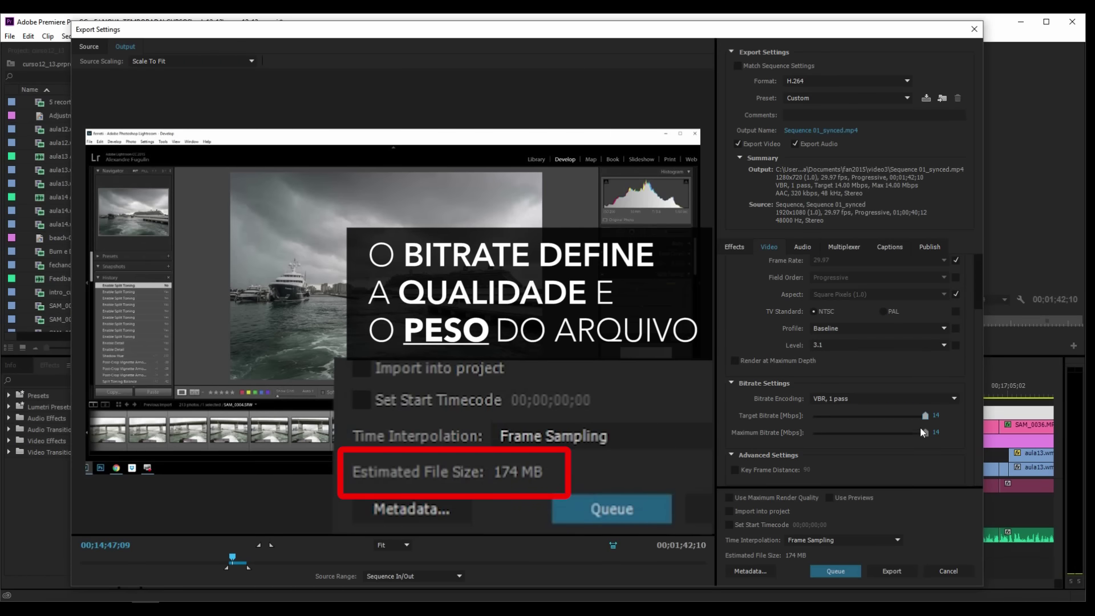
Step: Test Level 5.2 and drag the target bitrate toward its 240 maximum
click(830, 346)
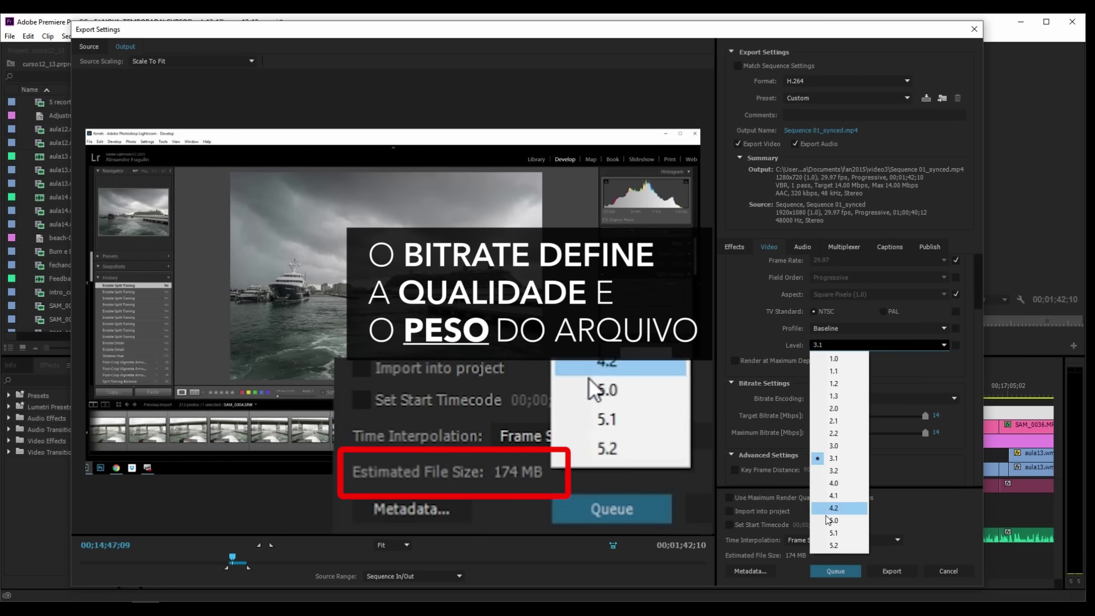
click(833, 545)
scroll(861, 454, up, 3)
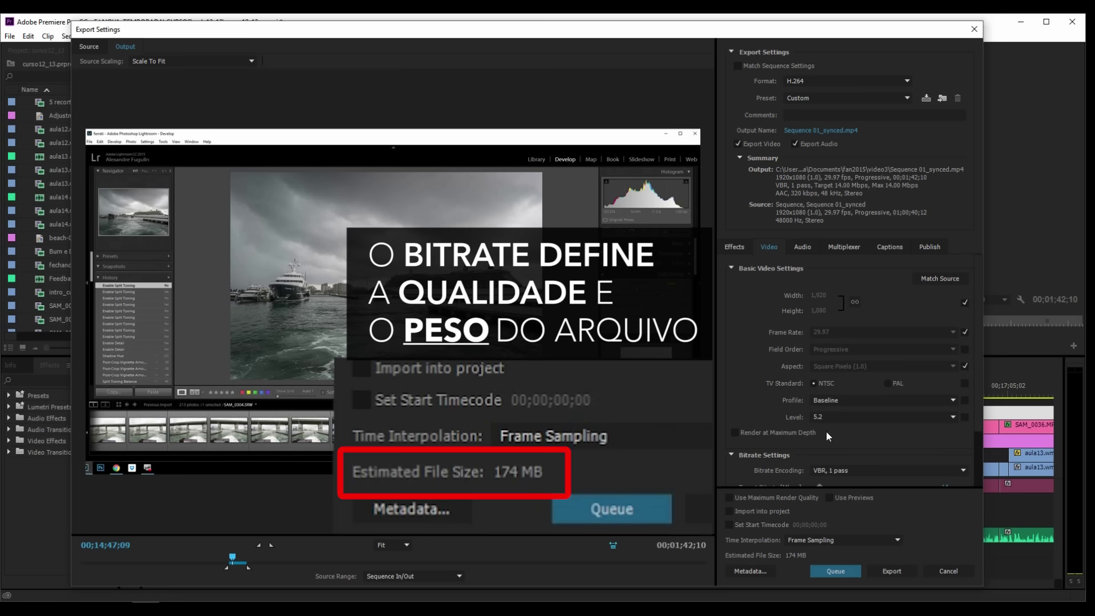
scroll(842, 434, down, 3)
drag(911, 415, 933, 411)
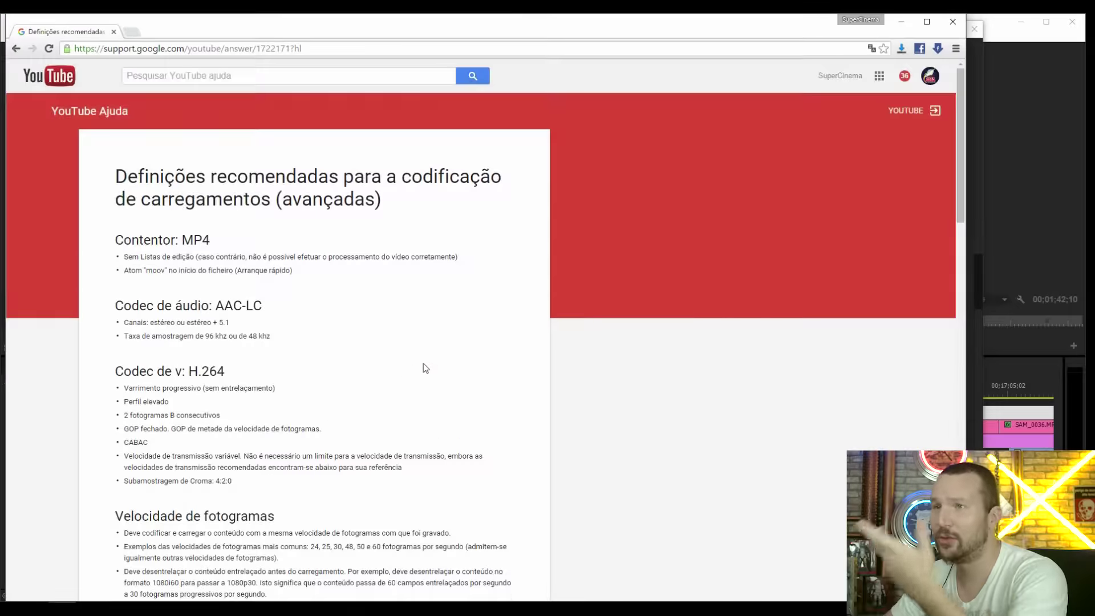
scroll(423, 364, down, 7)
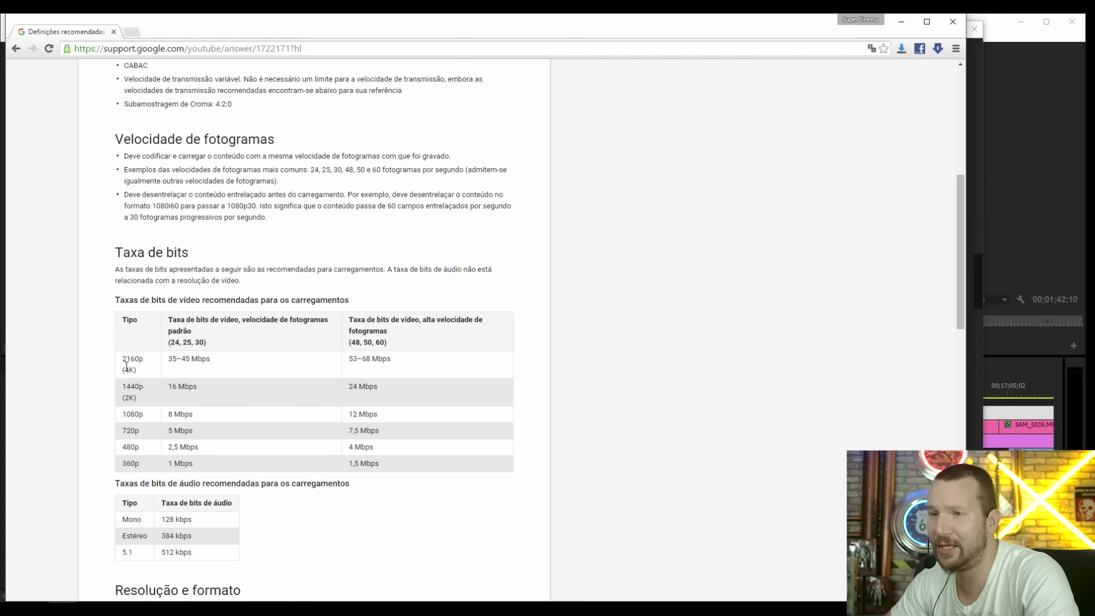
Step: Highlight YouTube's 1080p 8 Mbps recommendation, then go back to Premiere's target bitrate field
drag(193, 418, 122, 414)
click(193, 417)
mouse_move(193, 416)
mouse_down()
mouse_move(88, 411)
mouse_move(120, 414)
mouse_up()
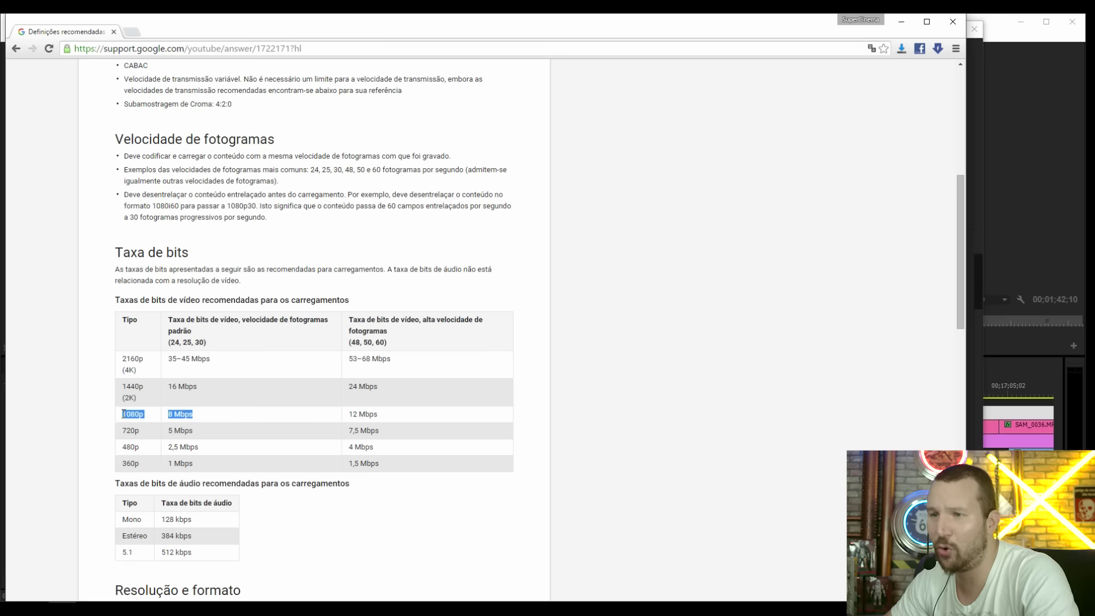
click(195, 413)
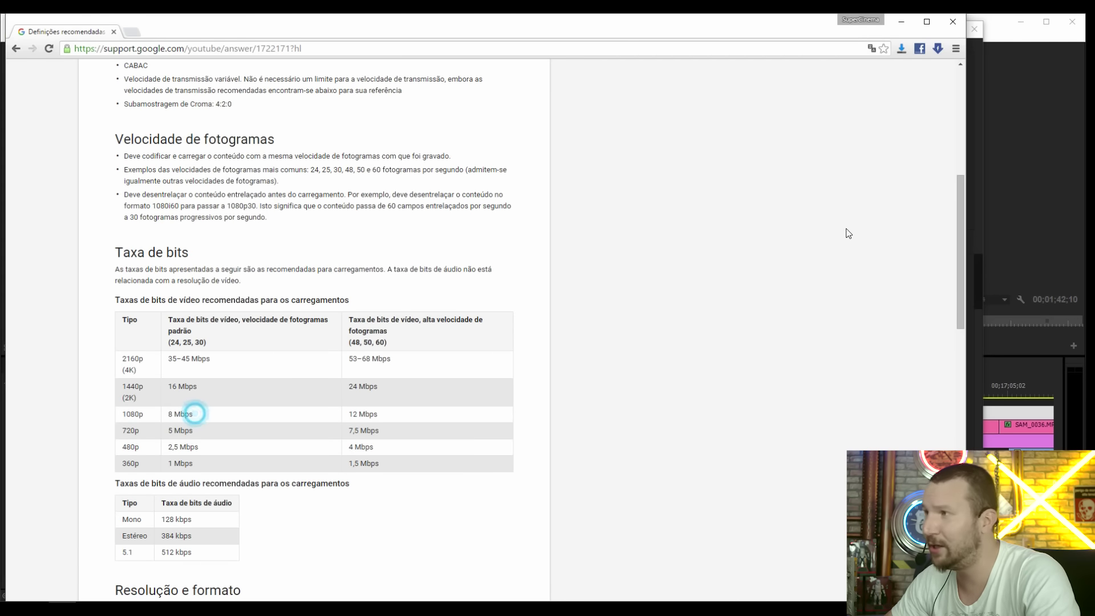
click(972, 356)
click(938, 415)
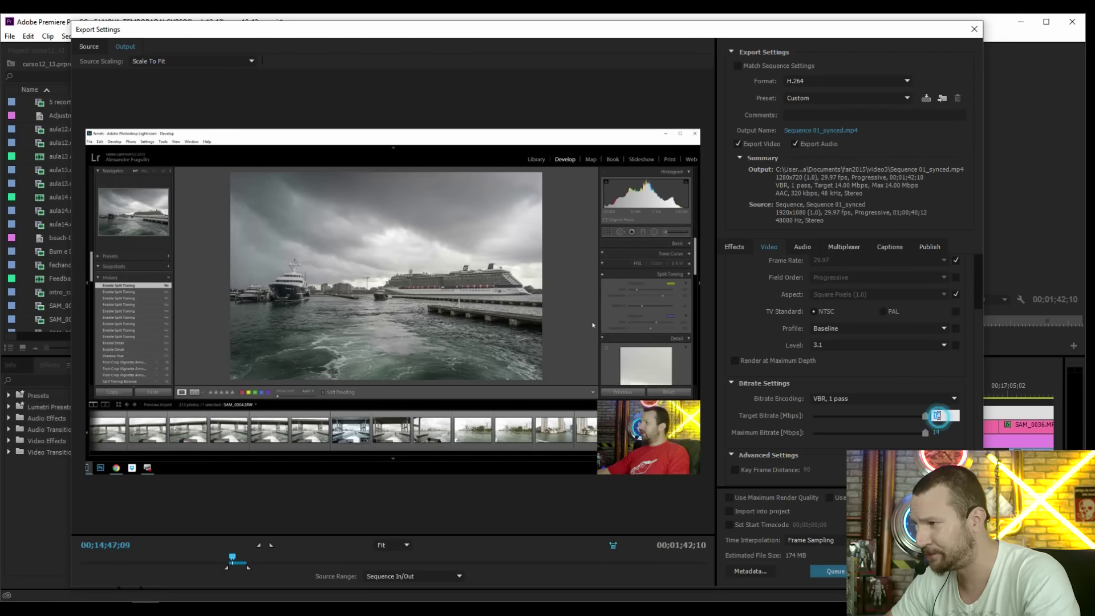
Step: Enter 8 Mbps for both the target and maximum bitrate
text(8)
click(938, 432)
text(8)
click(887, 446)
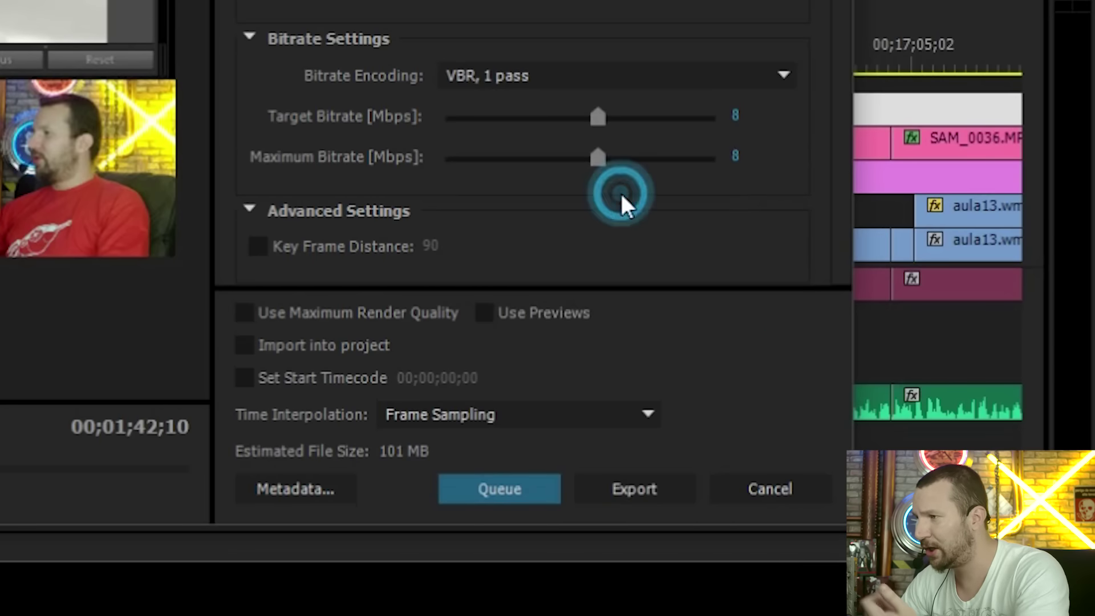
Step: Try CBR bitrate encoding, then set it back to VBR, 1 pass
click(465, 78)
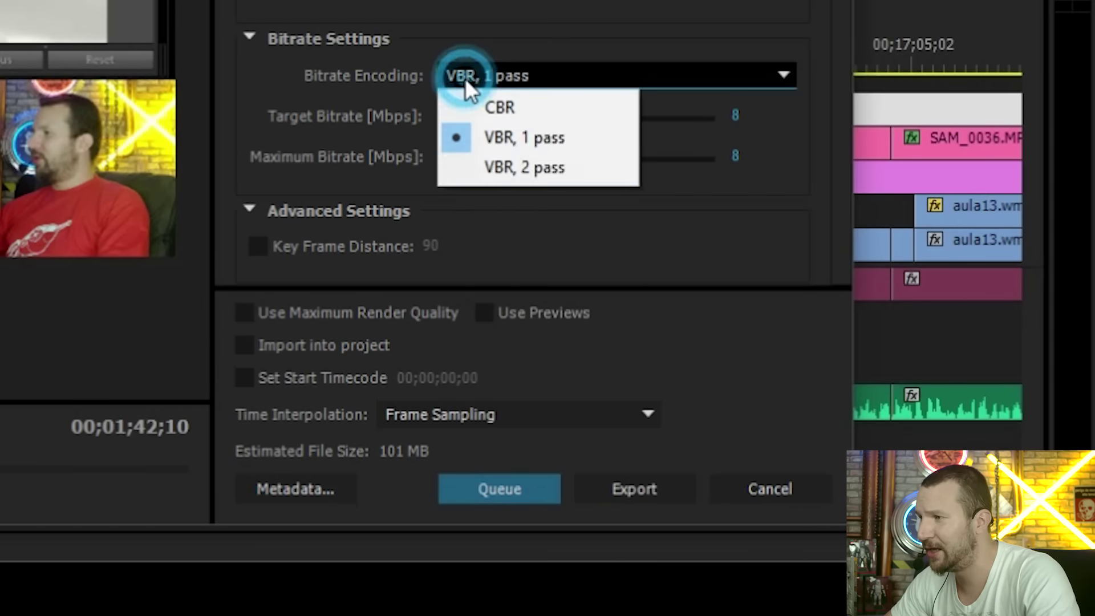
click(424, 71)
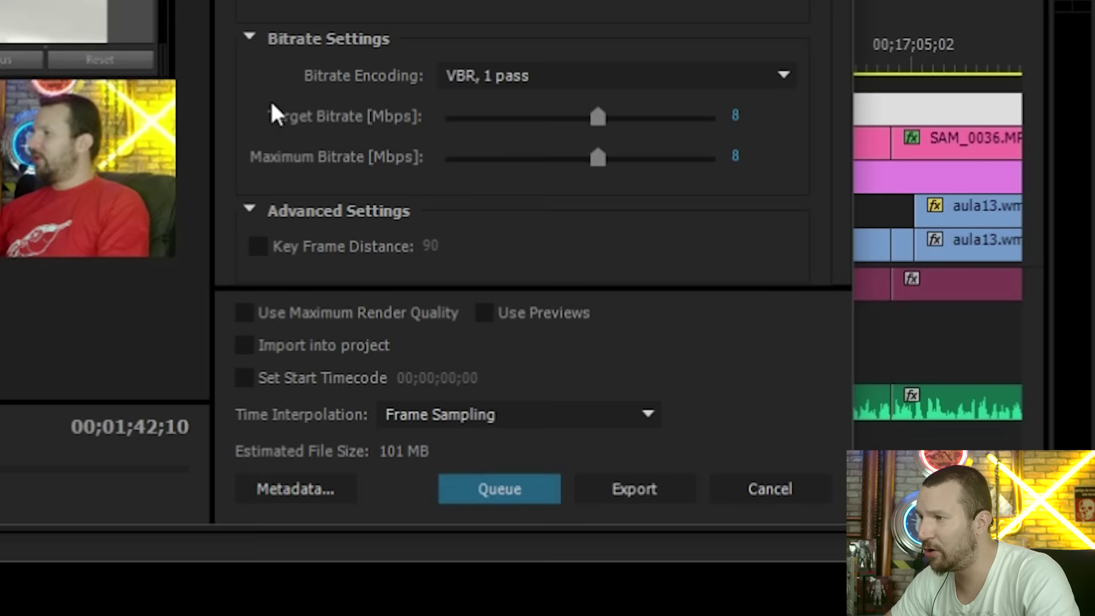
click(470, 70)
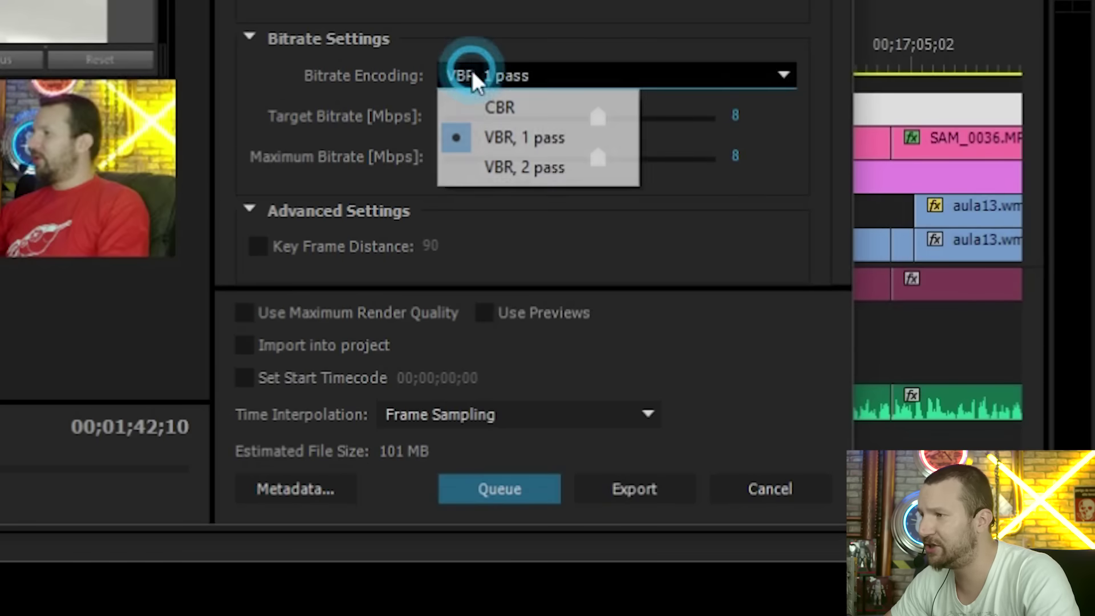
click(474, 107)
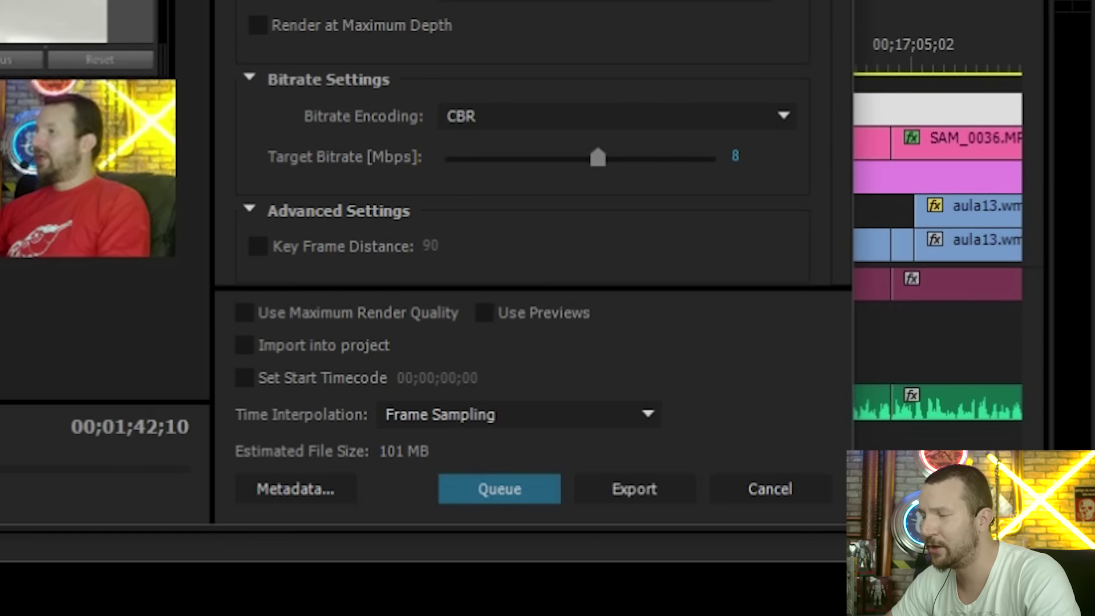
click(498, 119)
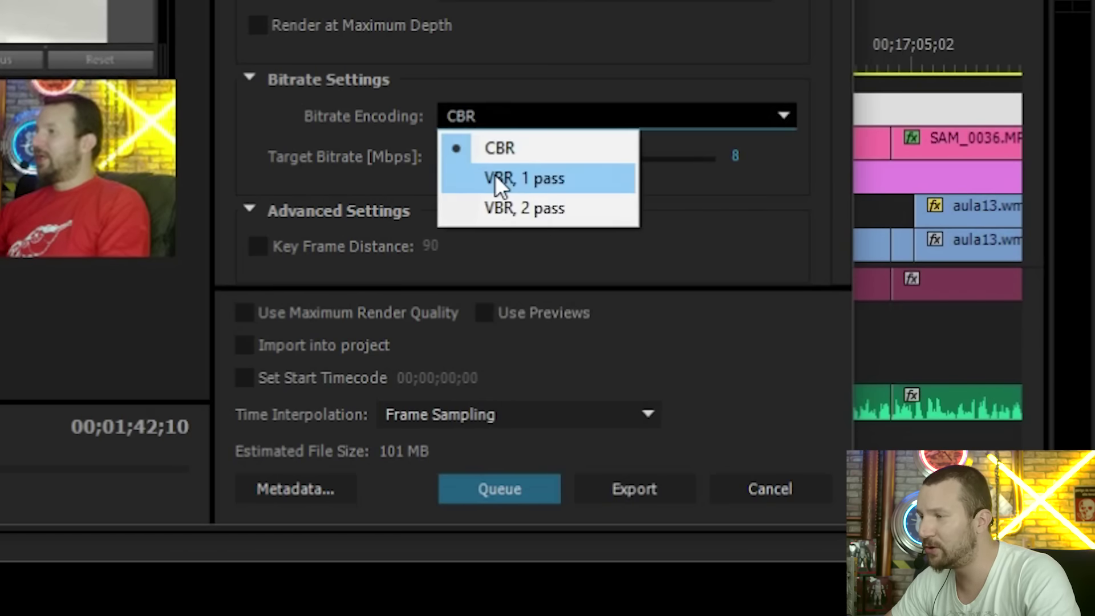
click(495, 178)
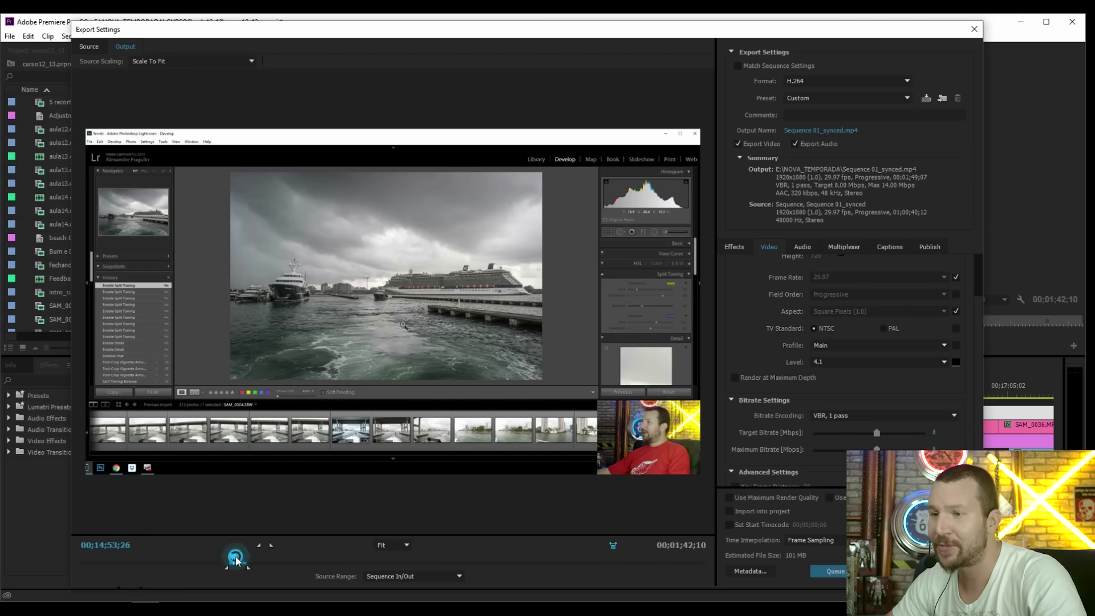
Step: Raise the maximum bitrate to 14 Mbps and switch encoding to VBR, 2 pass
drag(242, 563, 245, 564)
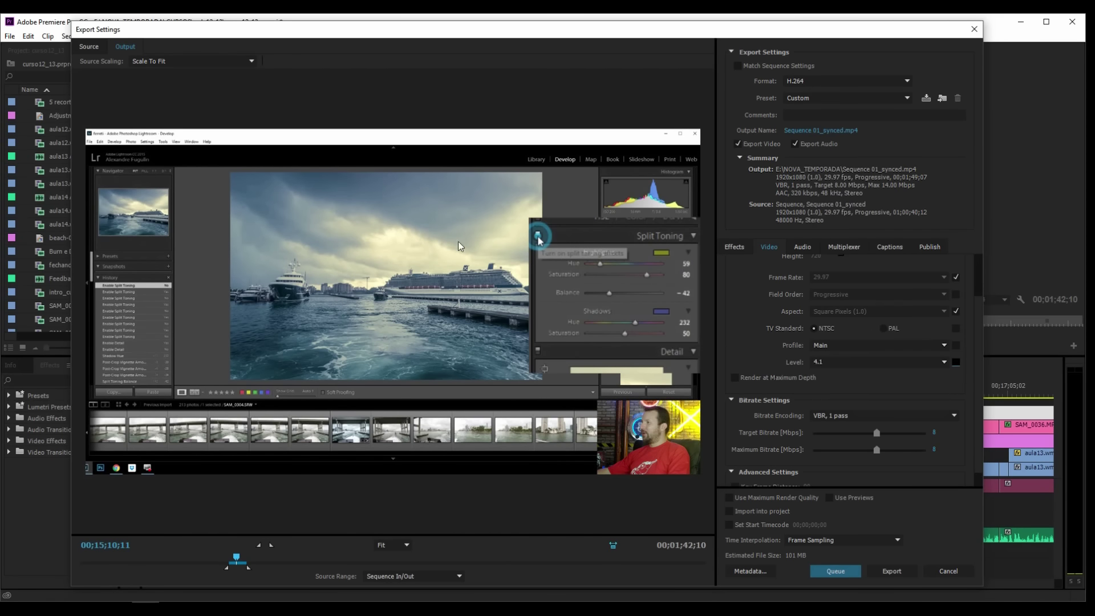
click(934, 450)
text(14)
key(Return)
click(936, 451)
click(867, 459)
click(938, 450)
click(915, 473)
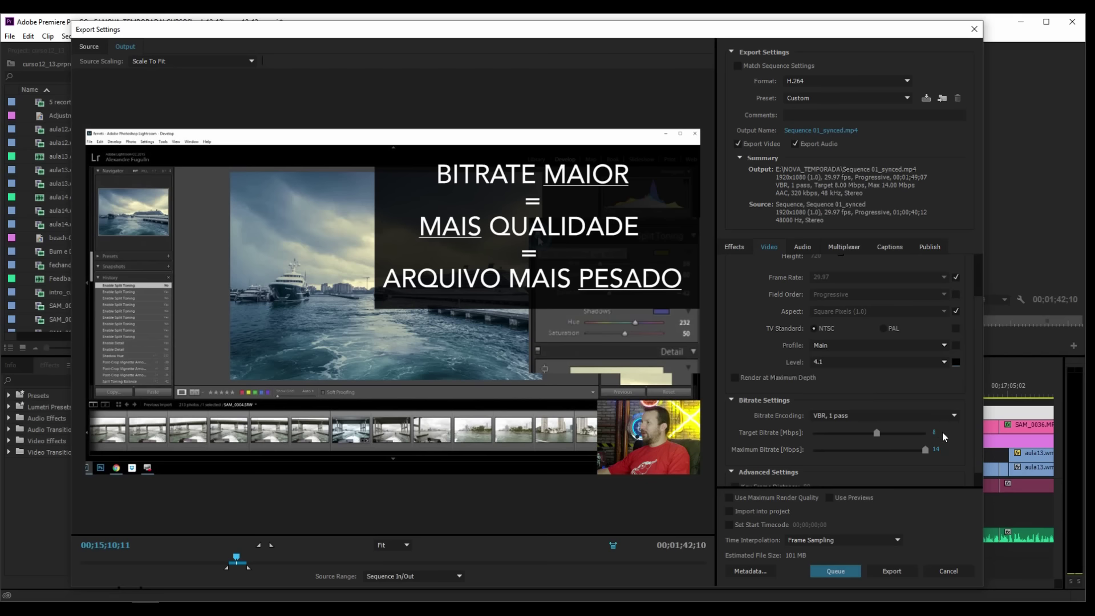
click(890, 415)
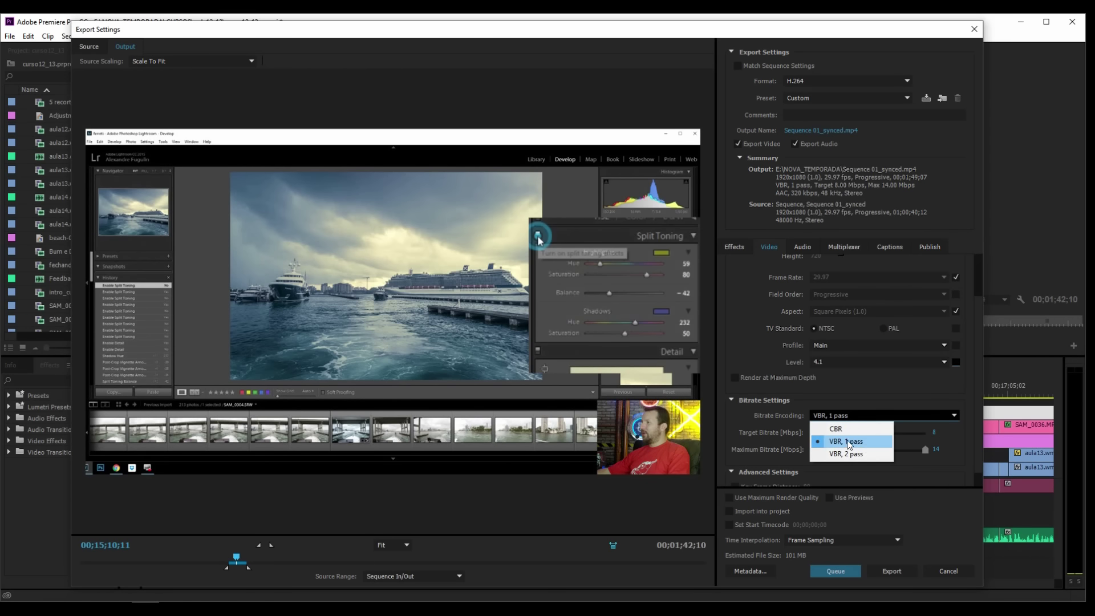
click(848, 454)
Step: Return the bitrate encoding from VBR, 2 pass to VBR, 1 pass
click(848, 418)
click(844, 453)
click(843, 419)
click(847, 453)
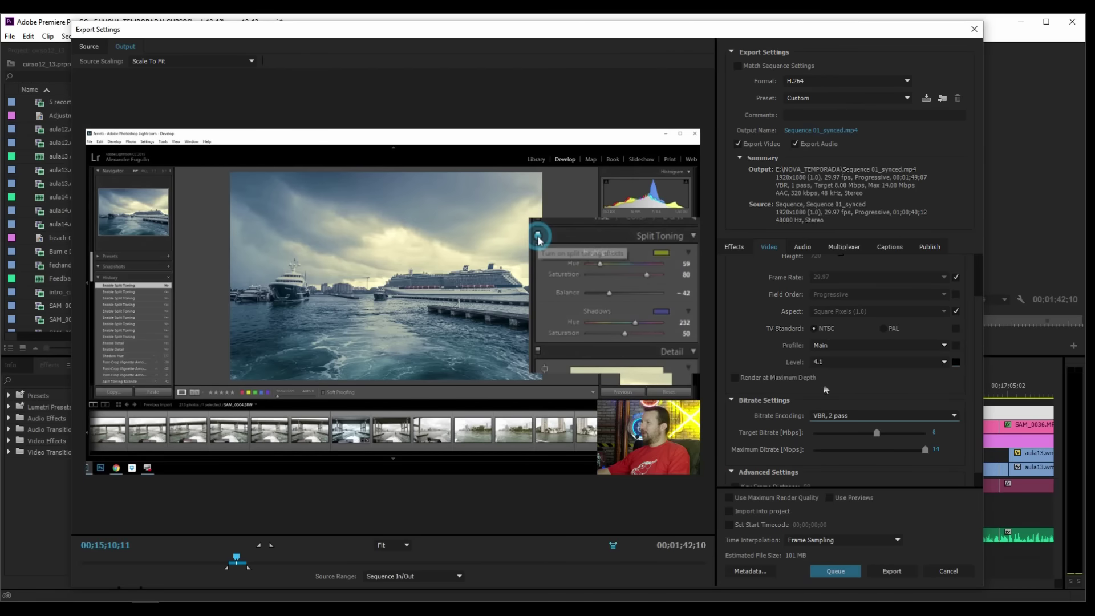
click(878, 419)
click(863, 443)
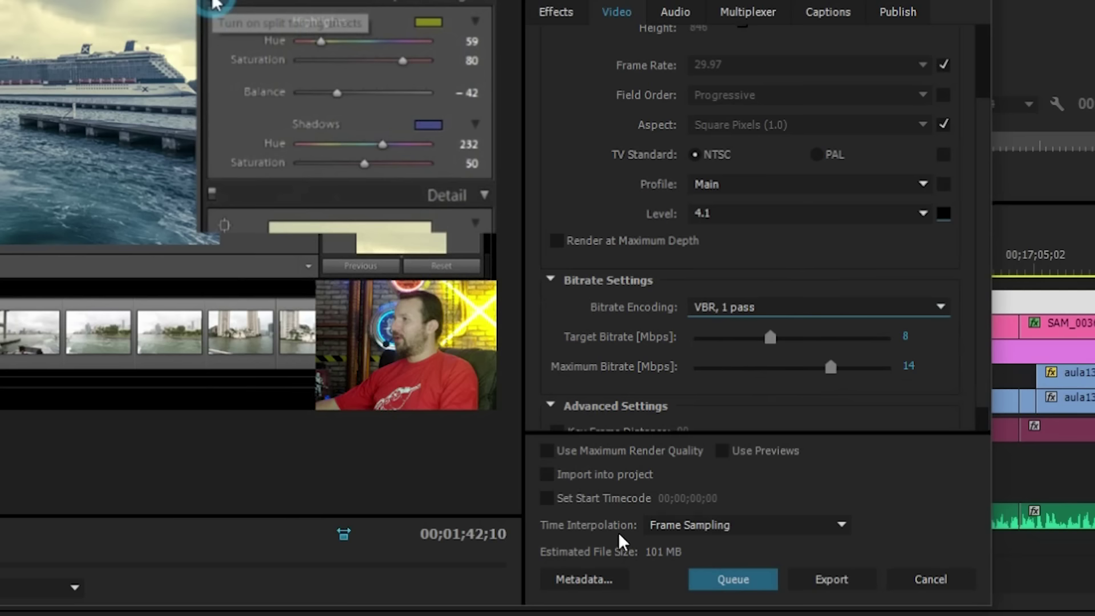
Step: Set time interpolation to Frame Blending and enable Use Previews
click(659, 524)
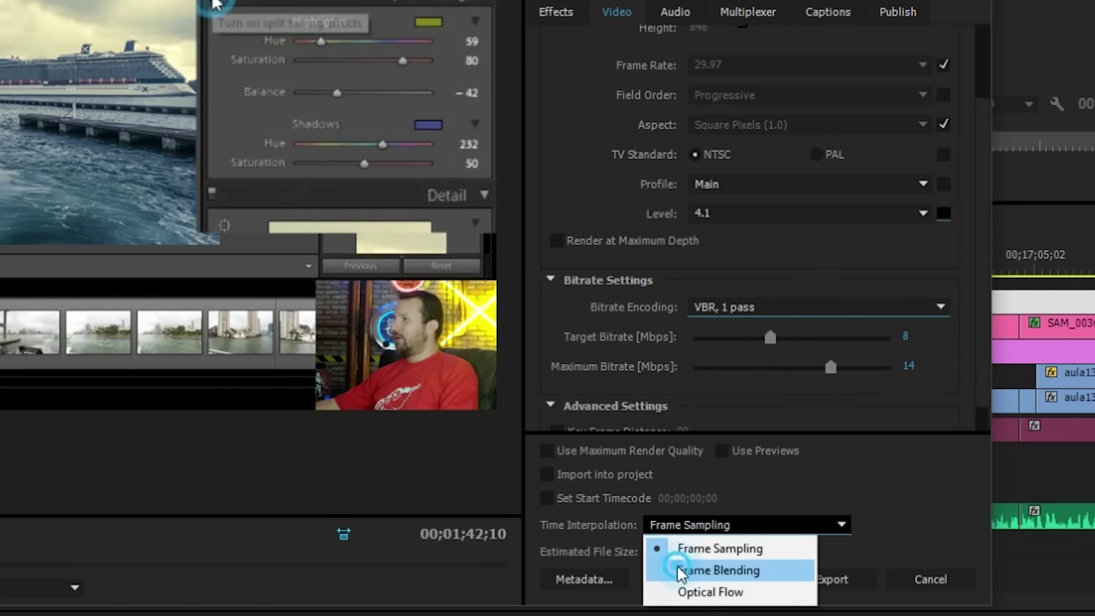
click(678, 572)
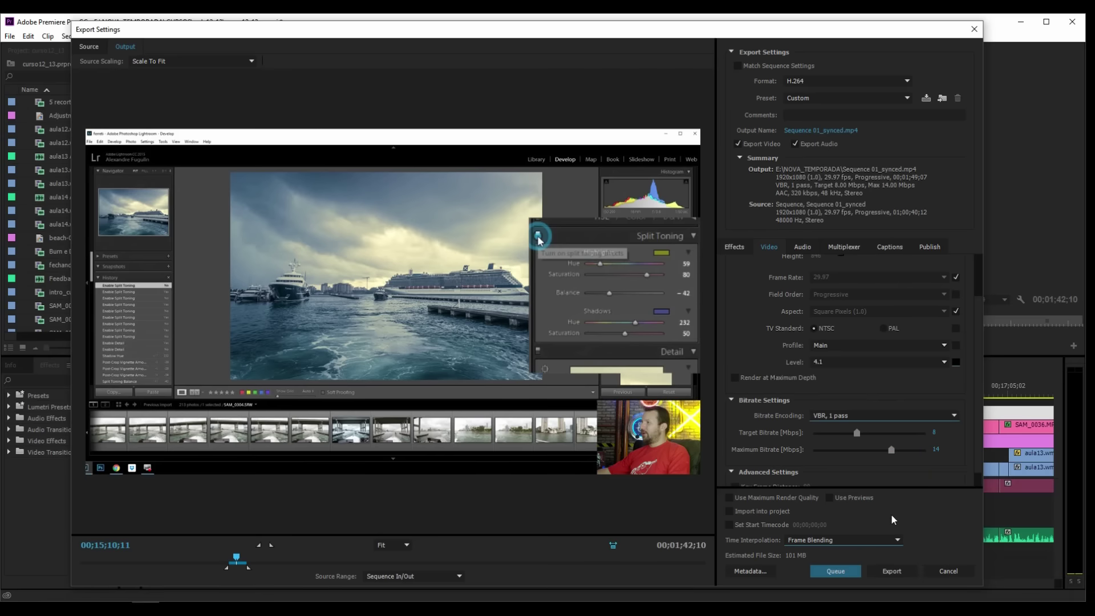
click(843, 540)
click(842, 542)
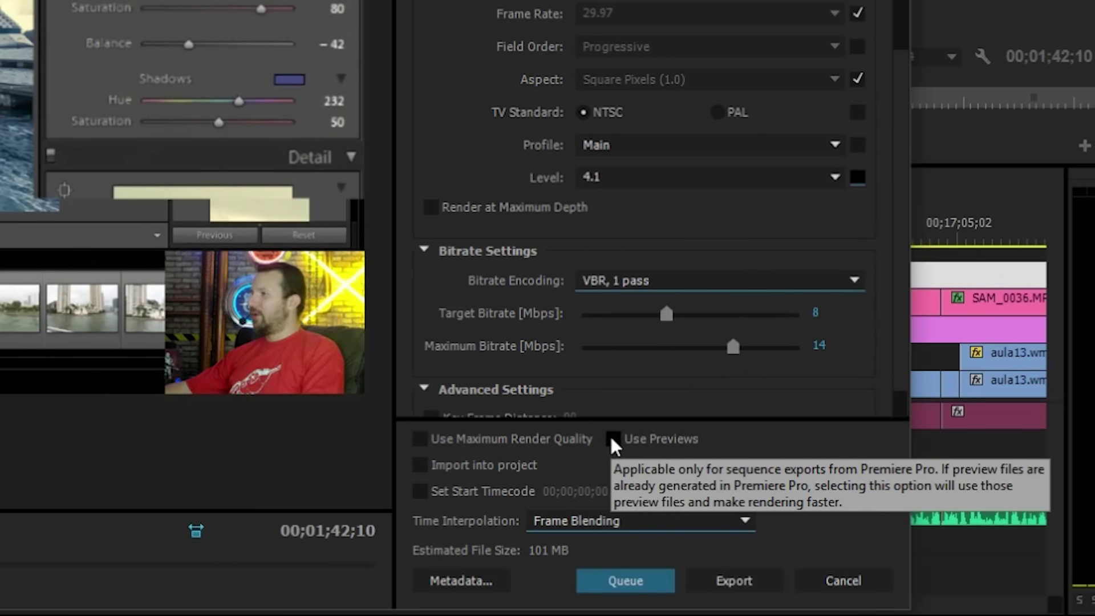
click(612, 438)
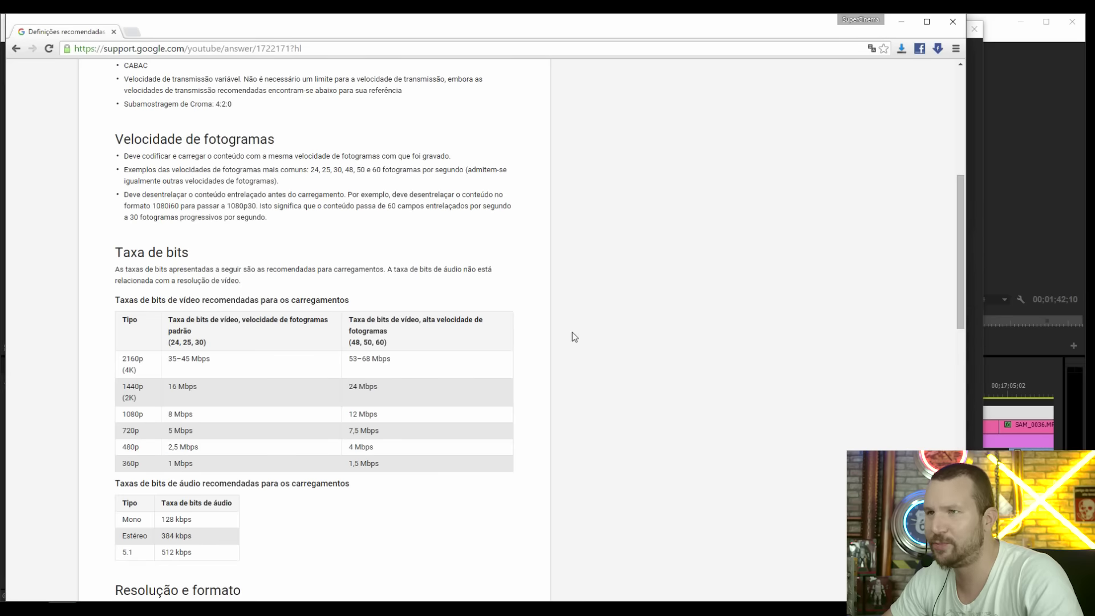
Step: Set the audio to AAC, Stereo, High quality and 320 kbps, matching YouTube's AAC recommendation
scroll(576, 334, up, 5)
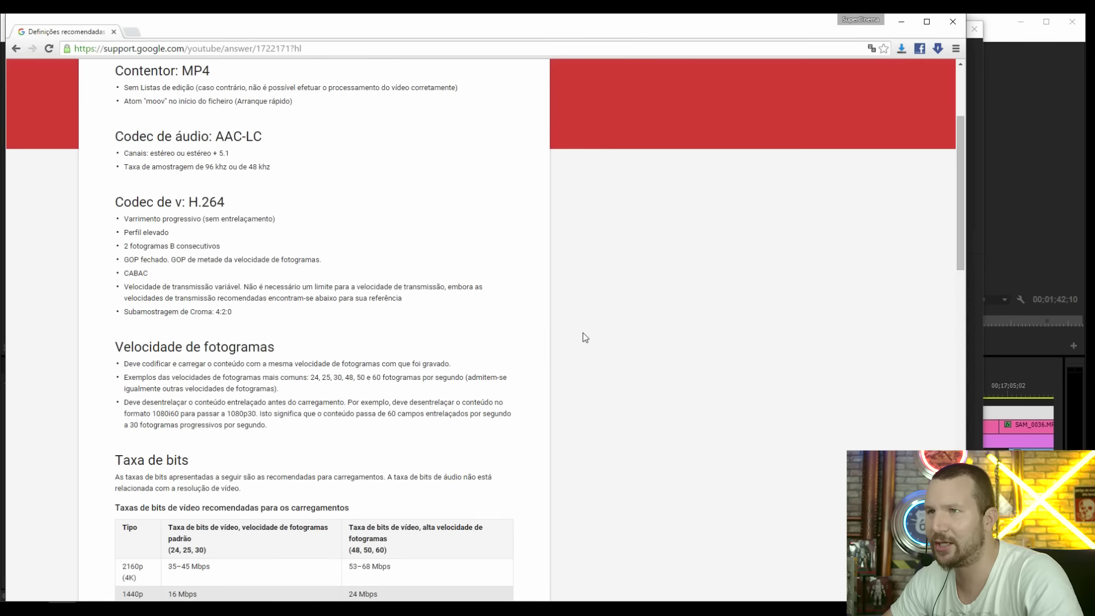
double_click(217, 229)
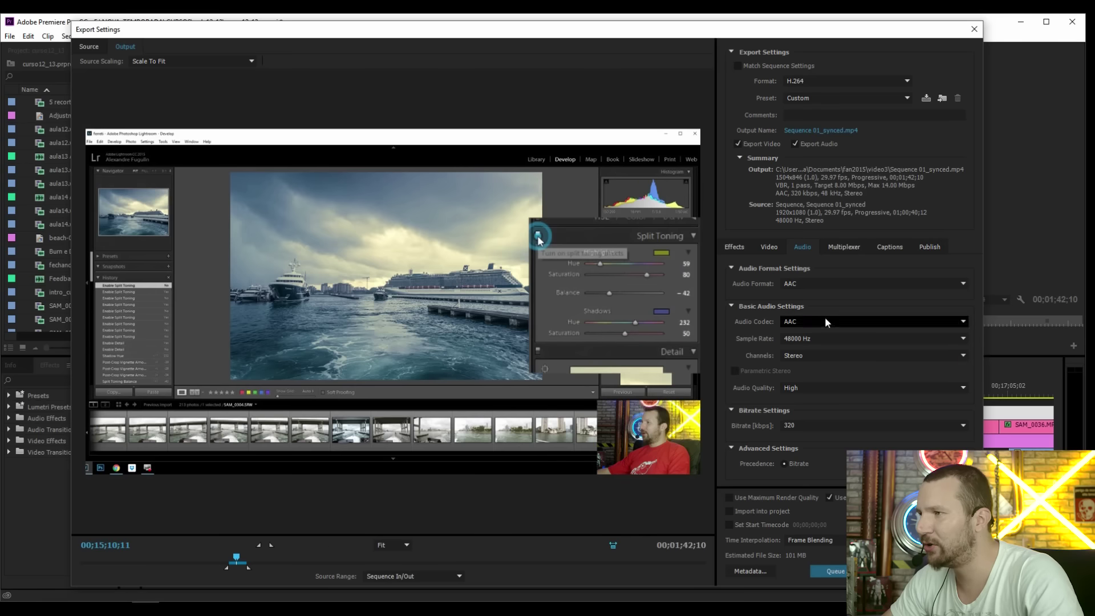
click(804, 284)
click(806, 298)
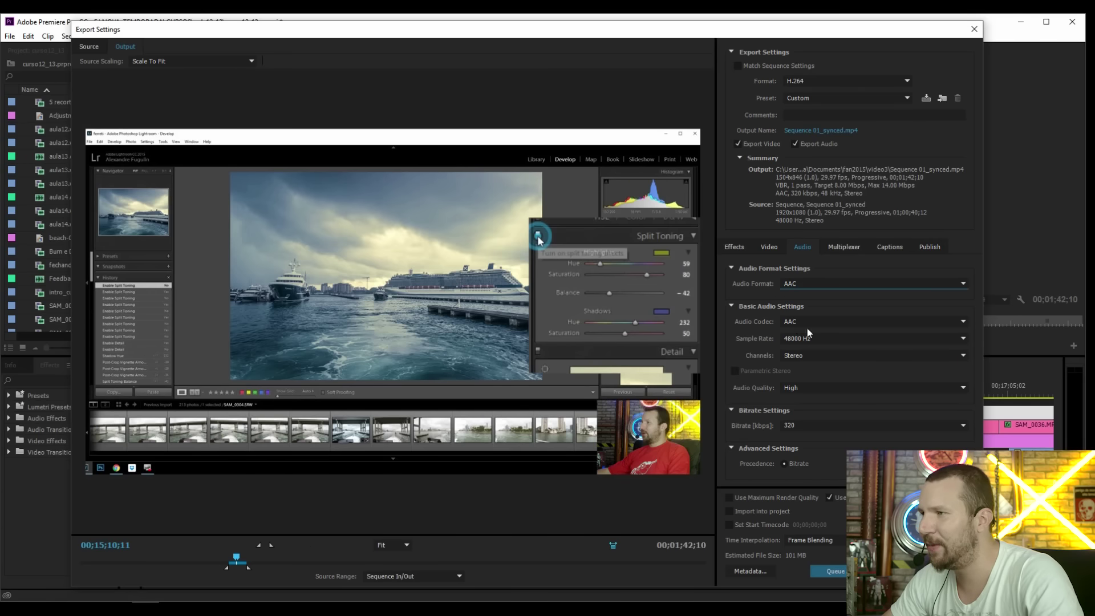
click(805, 355)
click(809, 381)
click(804, 388)
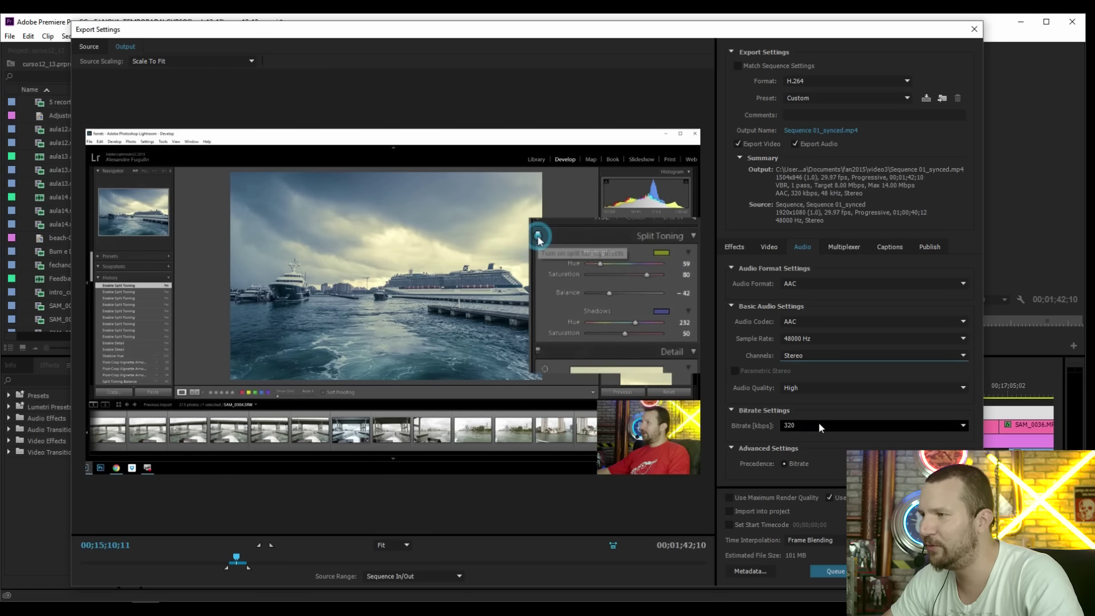
click(820, 423)
click(799, 388)
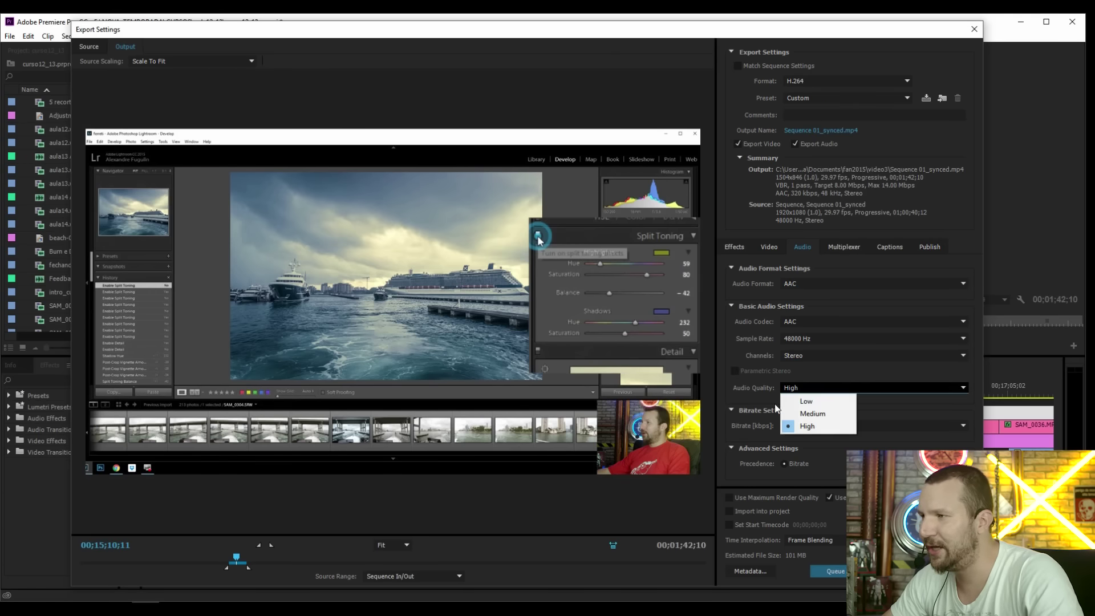
click(796, 428)
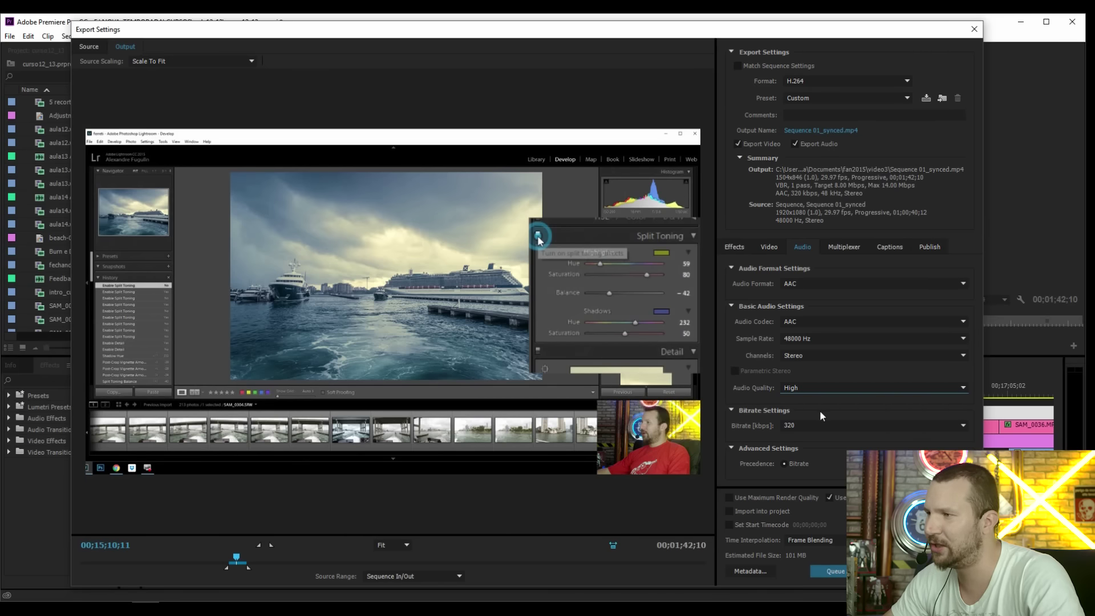
click(802, 427)
click(811, 413)
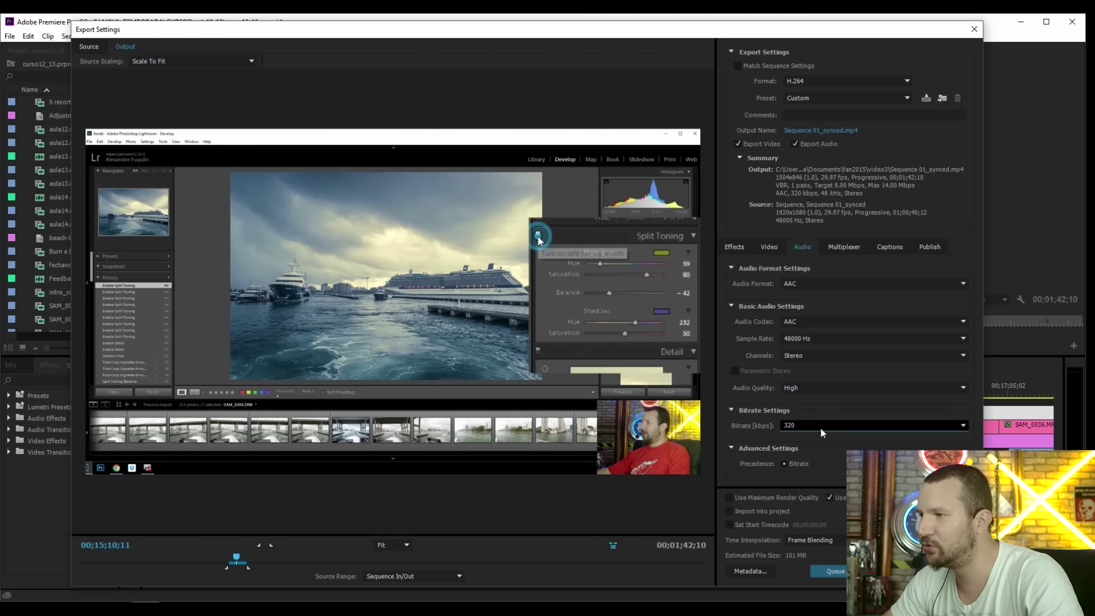
Step: Check YouTube's recommended stereo audio bitrate and confirm 320 kbps in the export
scroll(457, 369, down, 3)
scroll(457, 369, down, 3)
scroll(457, 369, down, 3)
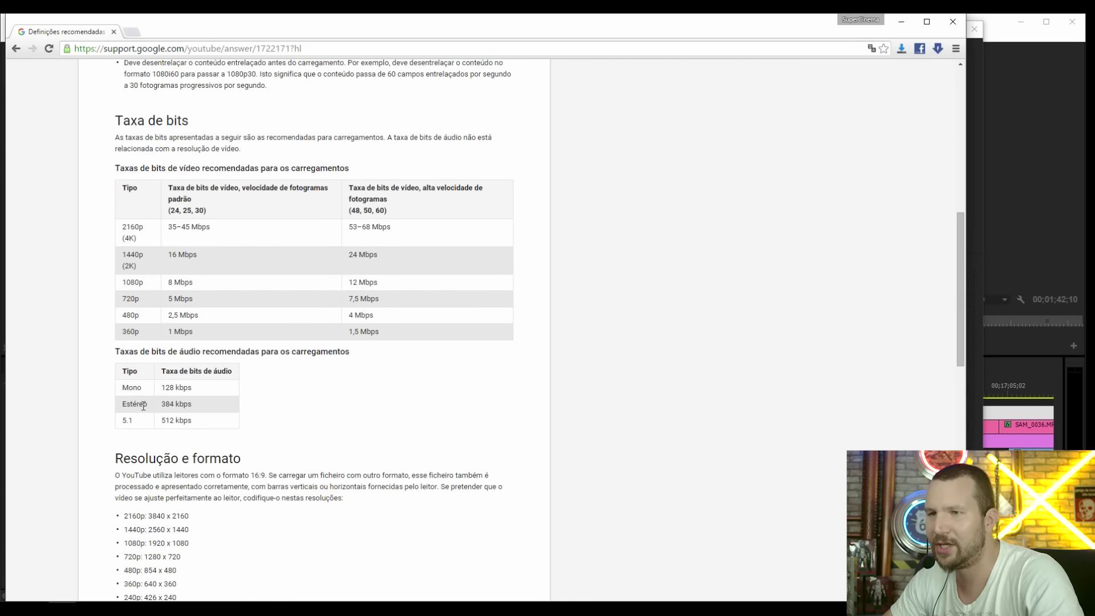
mouse_move(123, 401)
mouse_down()
mouse_move(187, 406)
mouse_move(128, 404)
mouse_up()
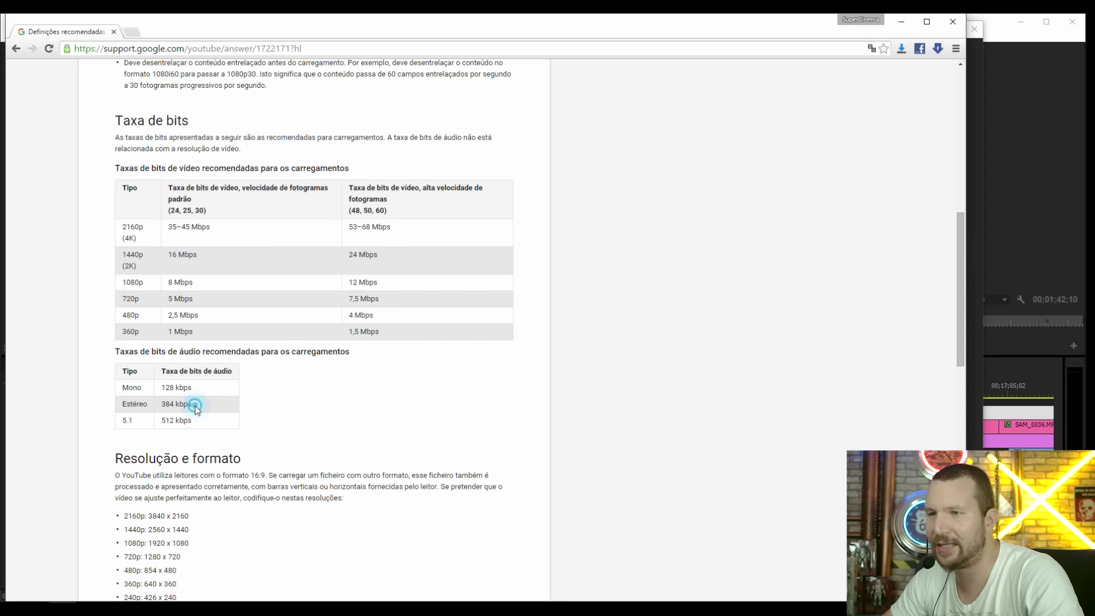
key(alt+Tab)
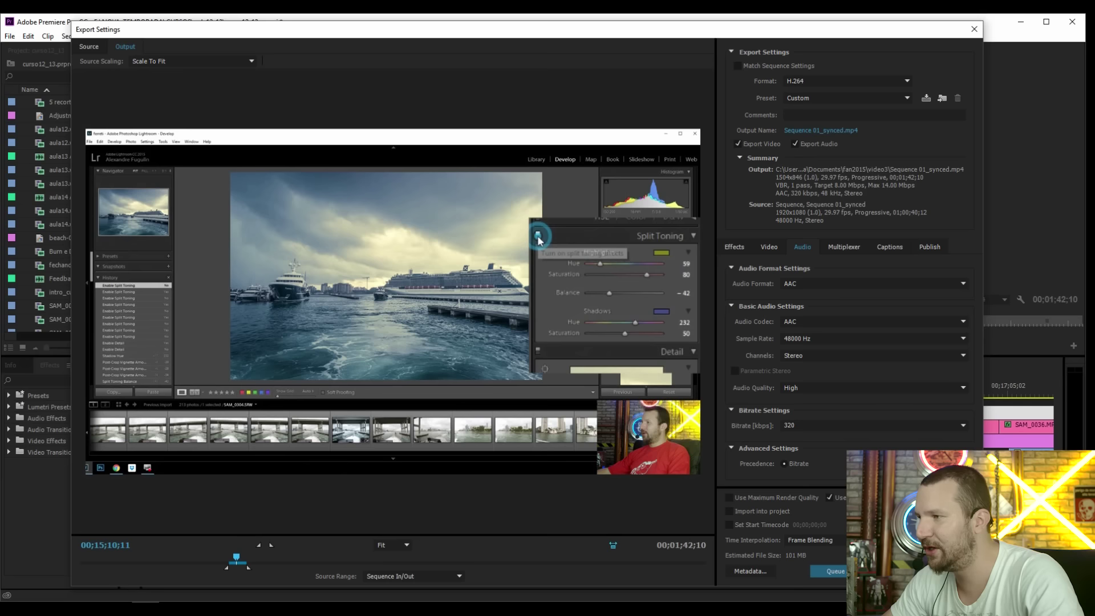
click(793, 430)
click(812, 413)
click(788, 430)
click(809, 412)
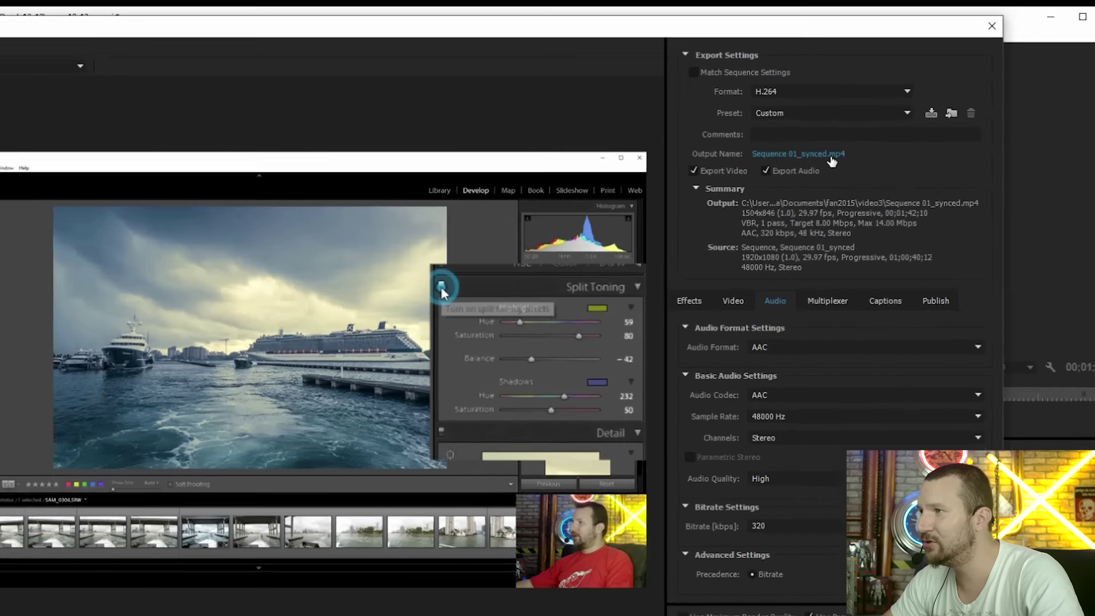
Step: Rename the output file to previa_1.mp4 in E:\NOVA_TEMPORADA
click(846, 133)
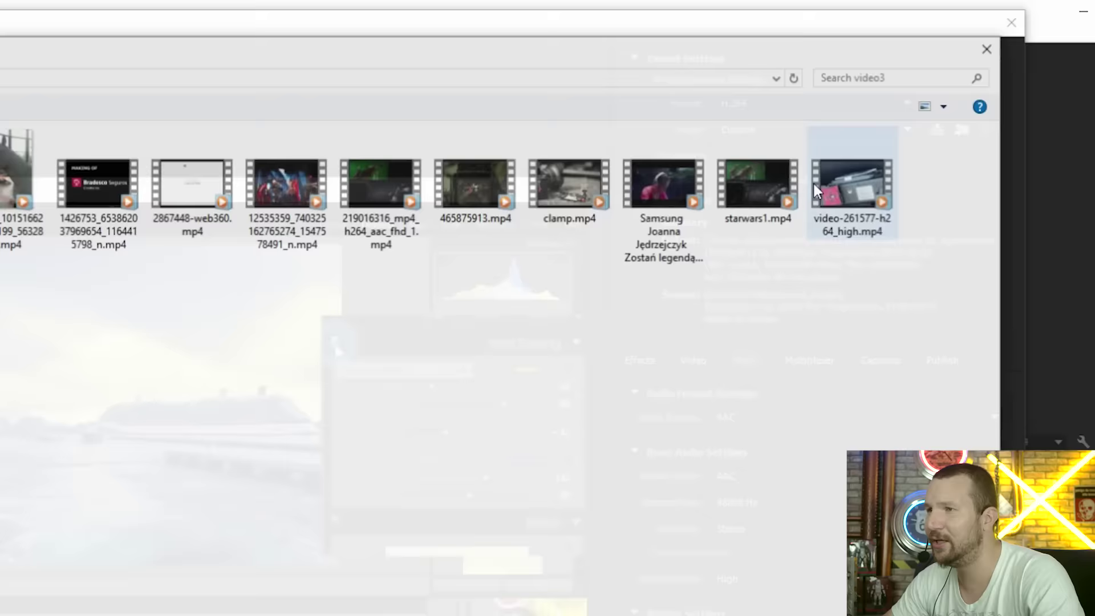
key(BackSpace)
text(previa_1)
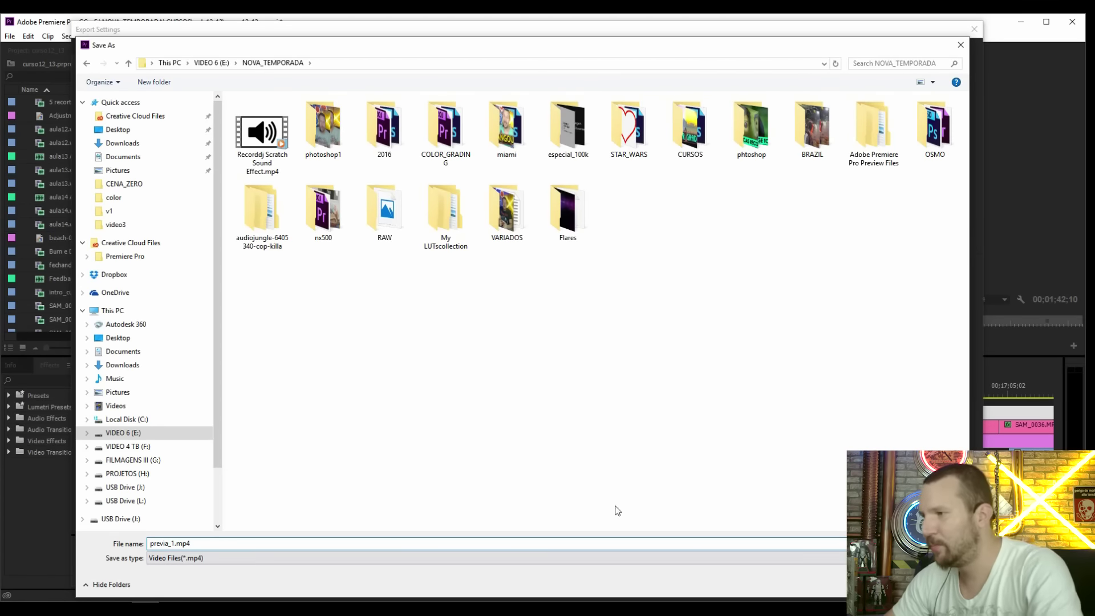
key(Return)
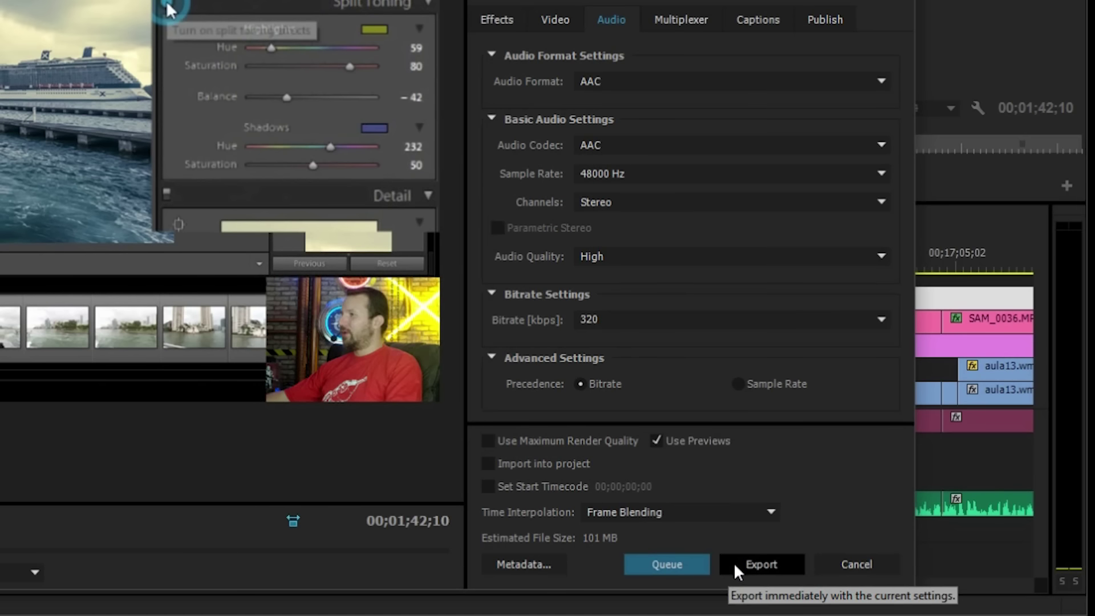
click(687, 566)
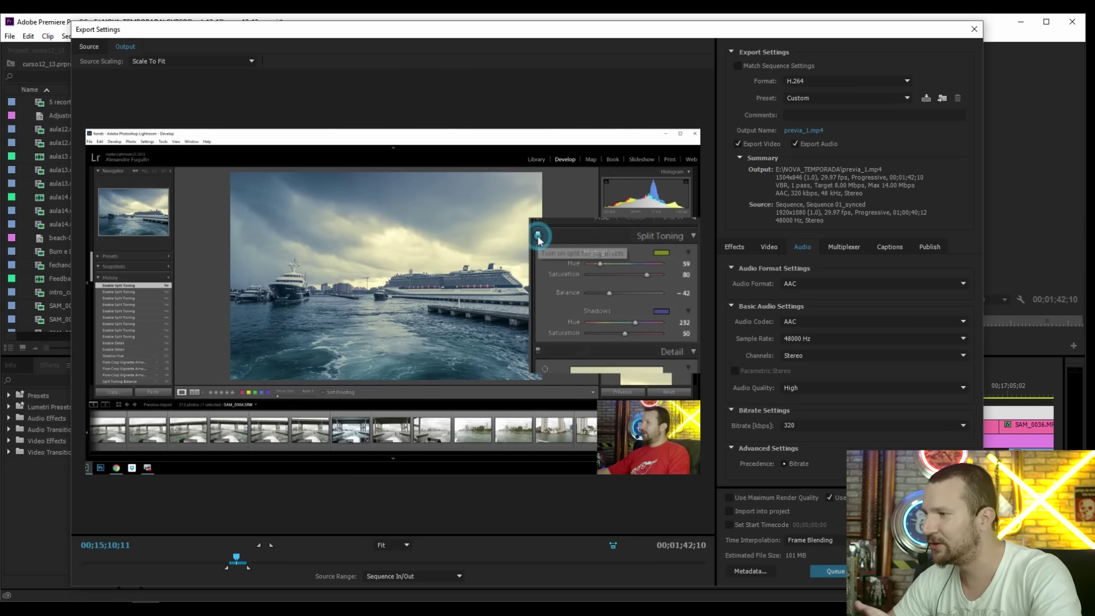
Step: Queue the previa_1.mp4 export in Media Encoder and return to Premiere
click(845, 574)
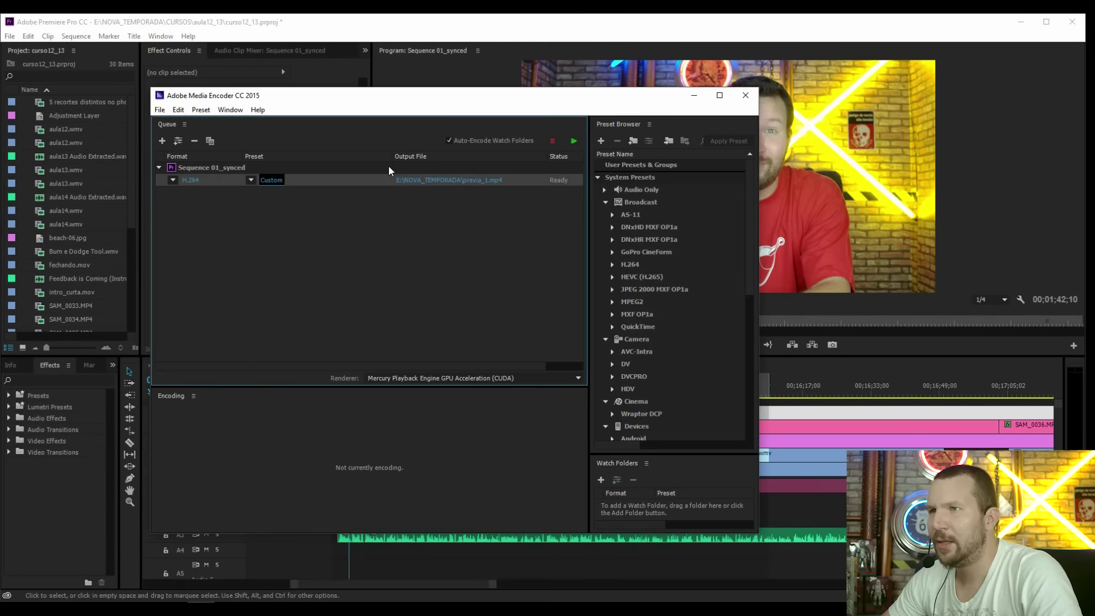
mouse_move(275, 184)
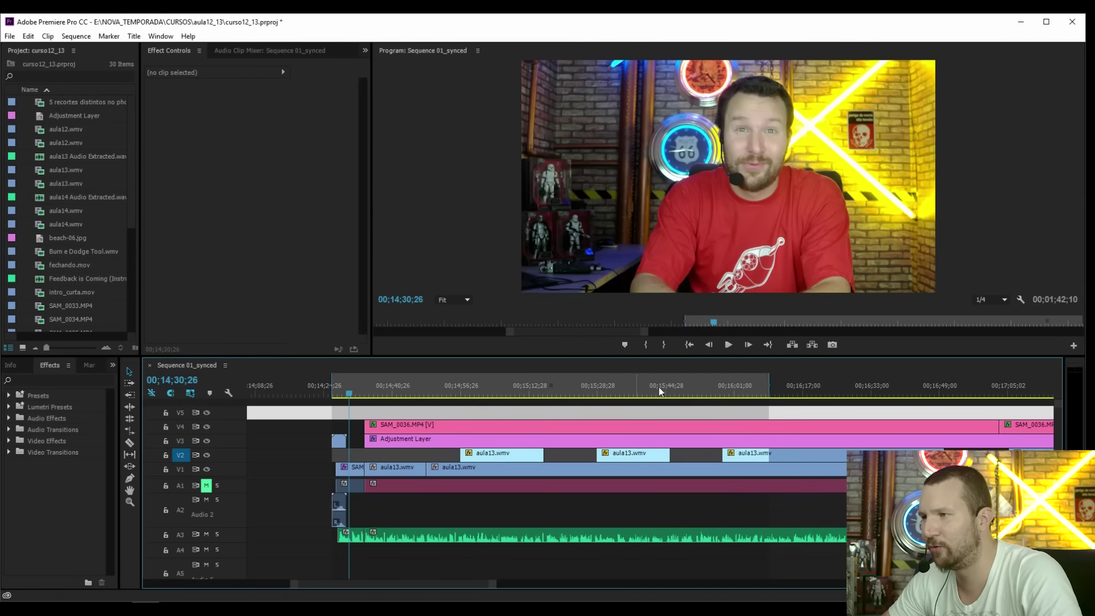
Step: Mark In and Out points on the timeline and open File > Export > Media
key(minus)
click(860, 393)
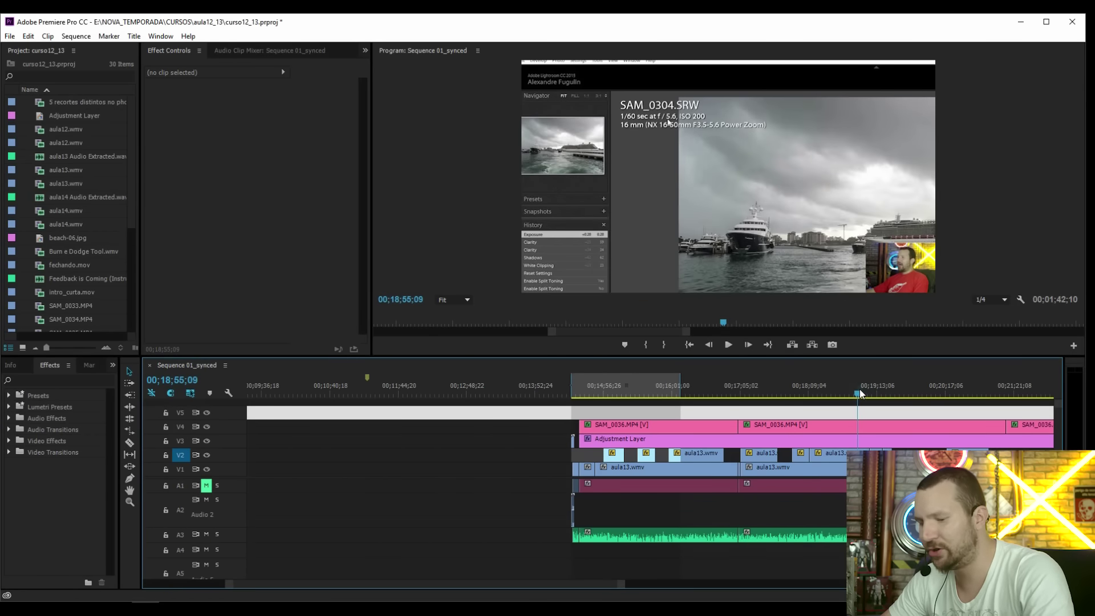
key(i)
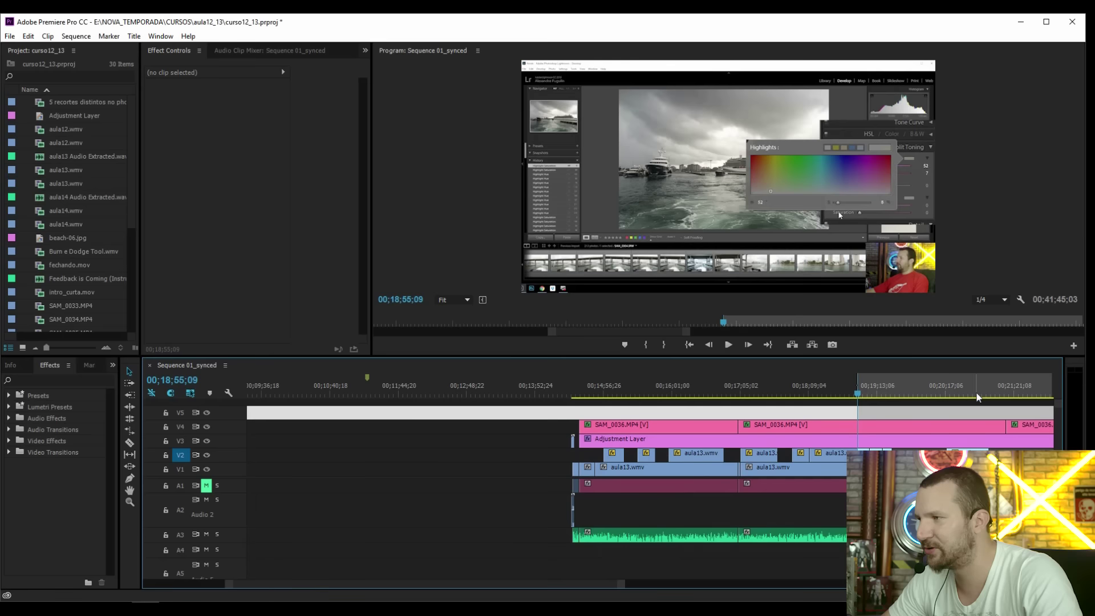
click(975, 393)
key(o)
click(937, 391)
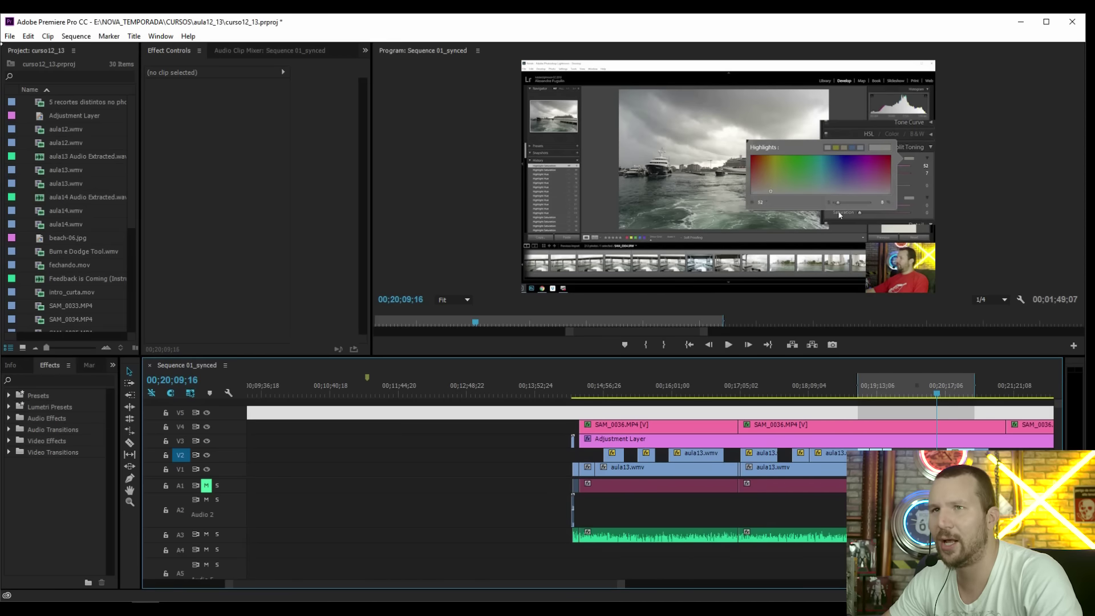
click(9, 36)
mouse_move(11, 366)
click(46, 368)
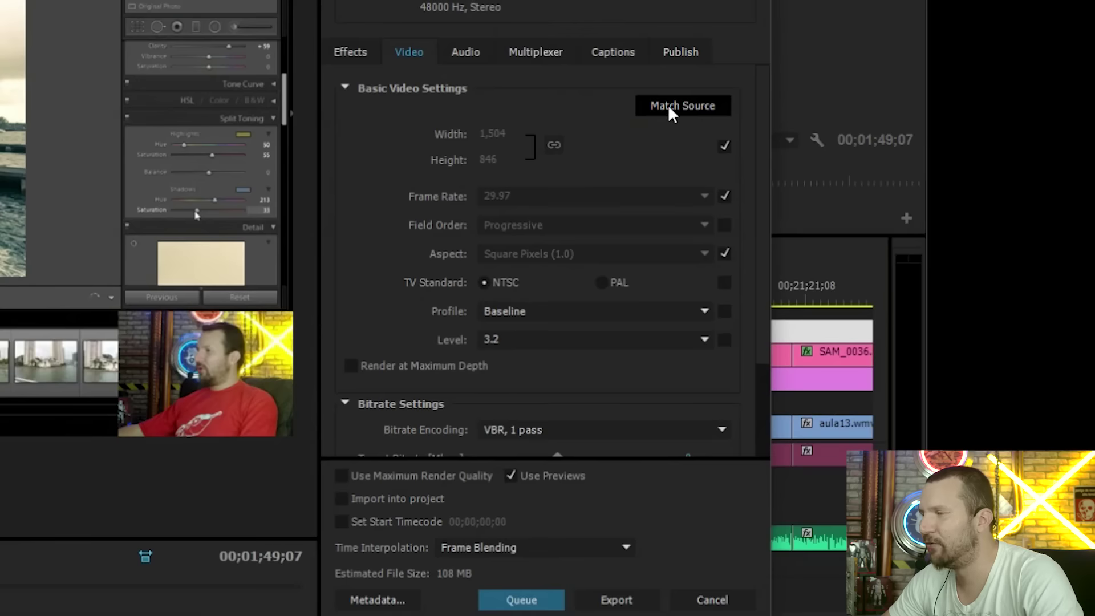
Step: Match source settings, then uncheck the match boxes for size, frame rate, field order, aspect, standard, profile and level
click(687, 108)
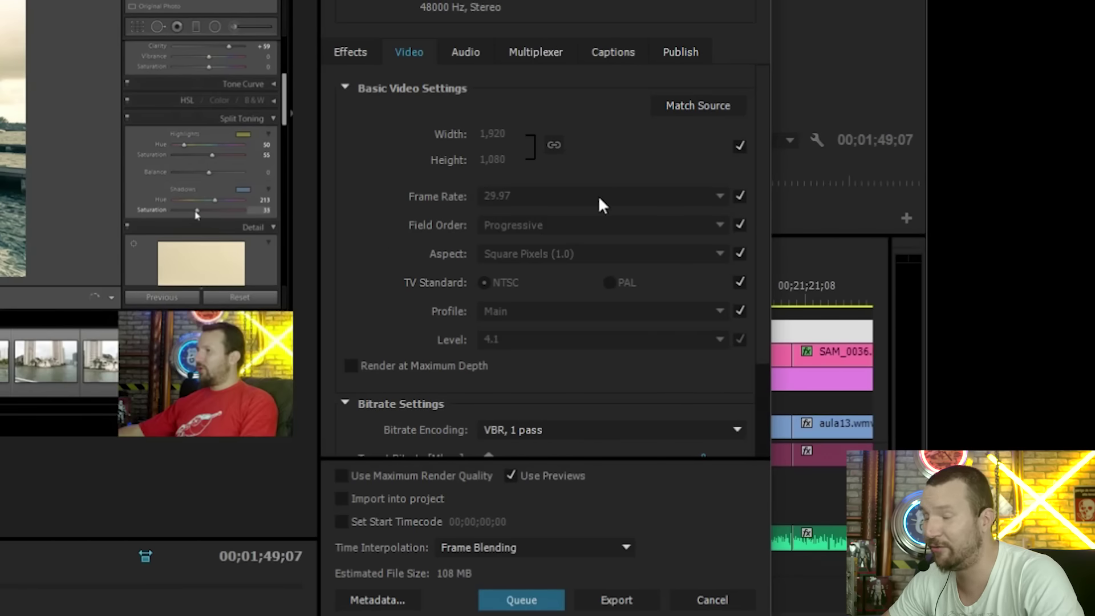
click(736, 143)
click(728, 197)
click(724, 225)
click(724, 253)
click(724, 282)
click(724, 310)
click(721, 339)
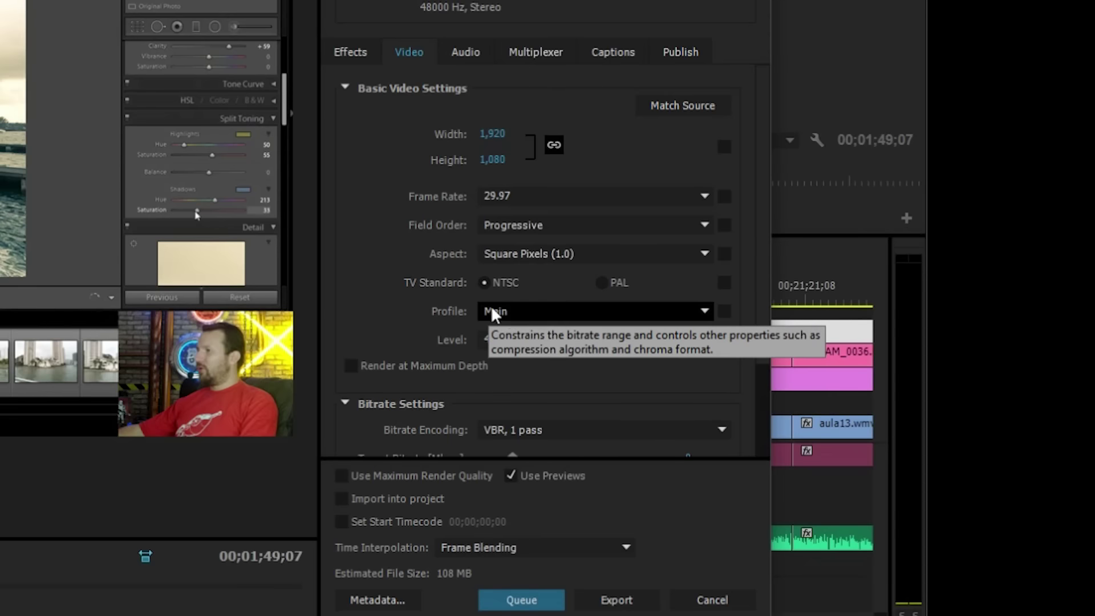
Step: Set the encoding profile to Main with Level 4.1
click(490, 308)
click(525, 353)
click(521, 309)
click(515, 359)
click(509, 308)
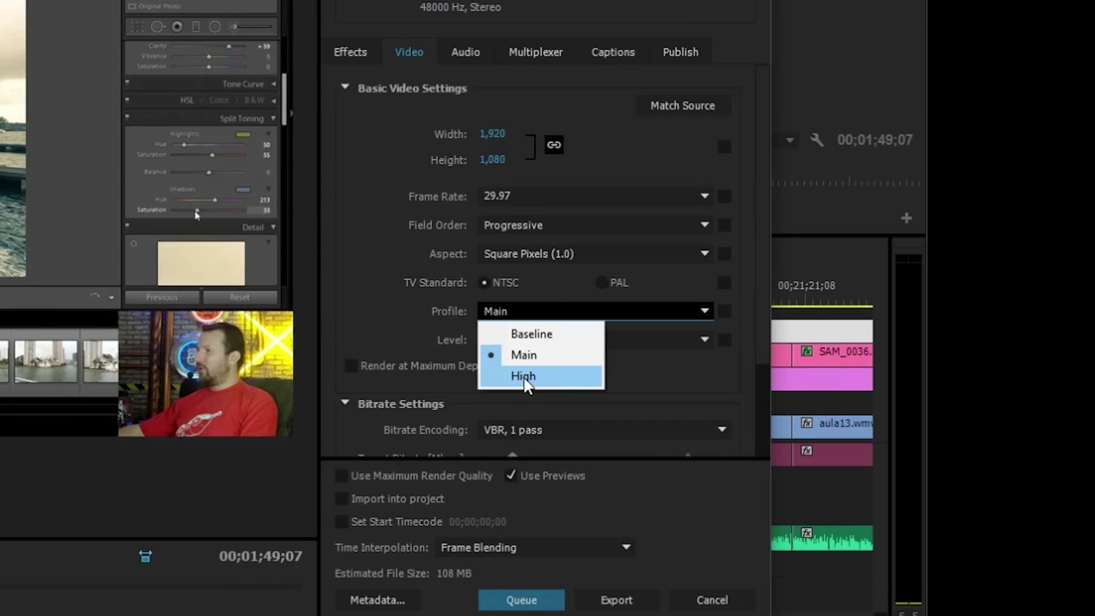
click(524, 357)
click(402, 284)
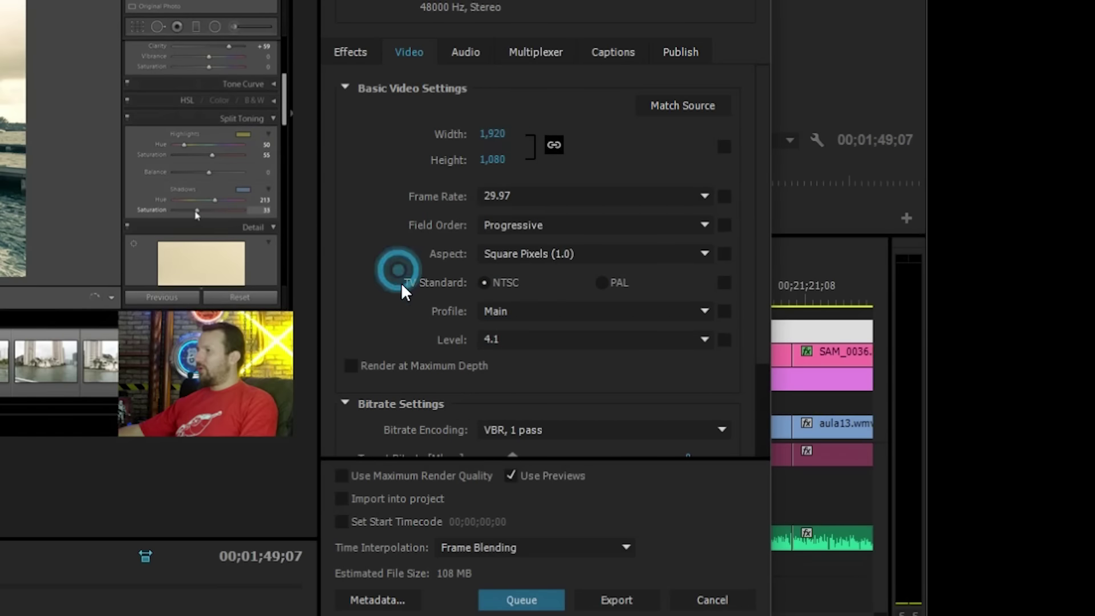
click(762, 244)
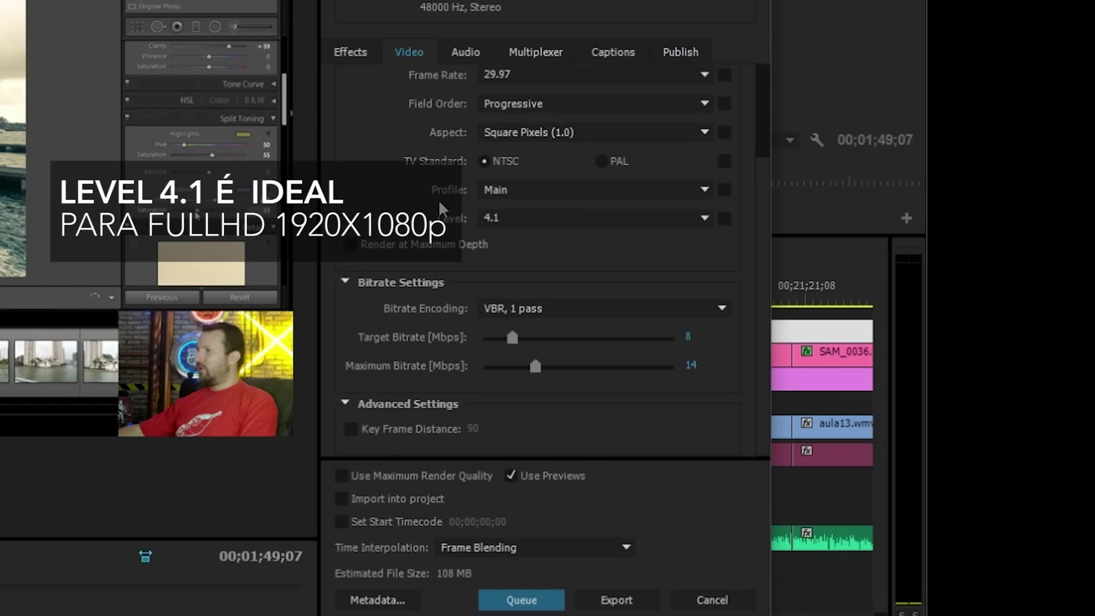
Step: Keep an 8 Mbps target and 14 Mbps maximum bitrate, then queue the export
click(688, 337)
click(686, 385)
click(689, 337)
click(690, 365)
click(684, 428)
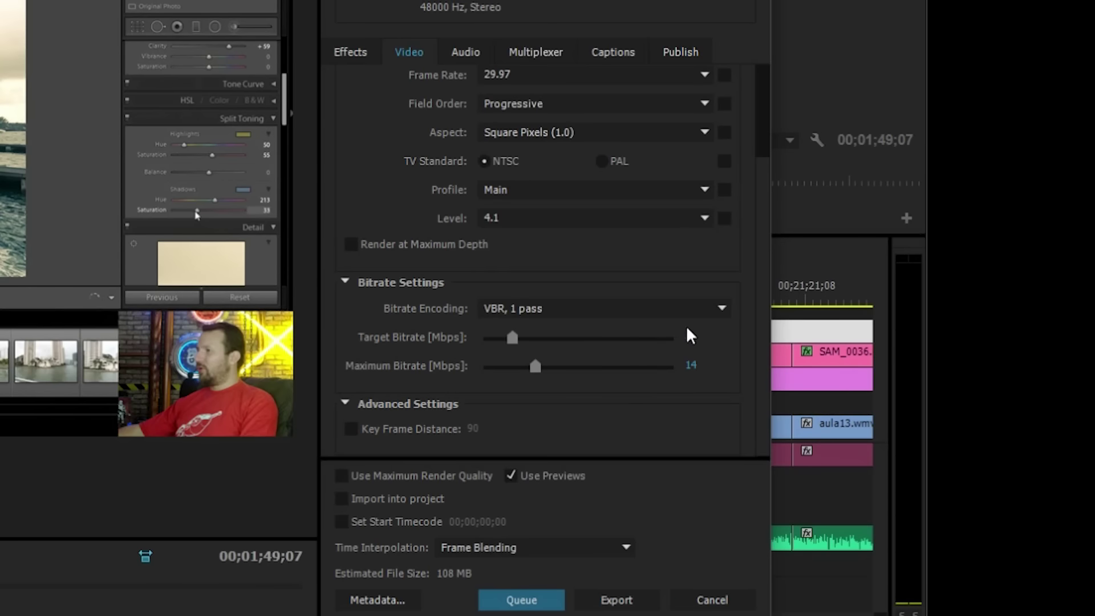
click(522, 600)
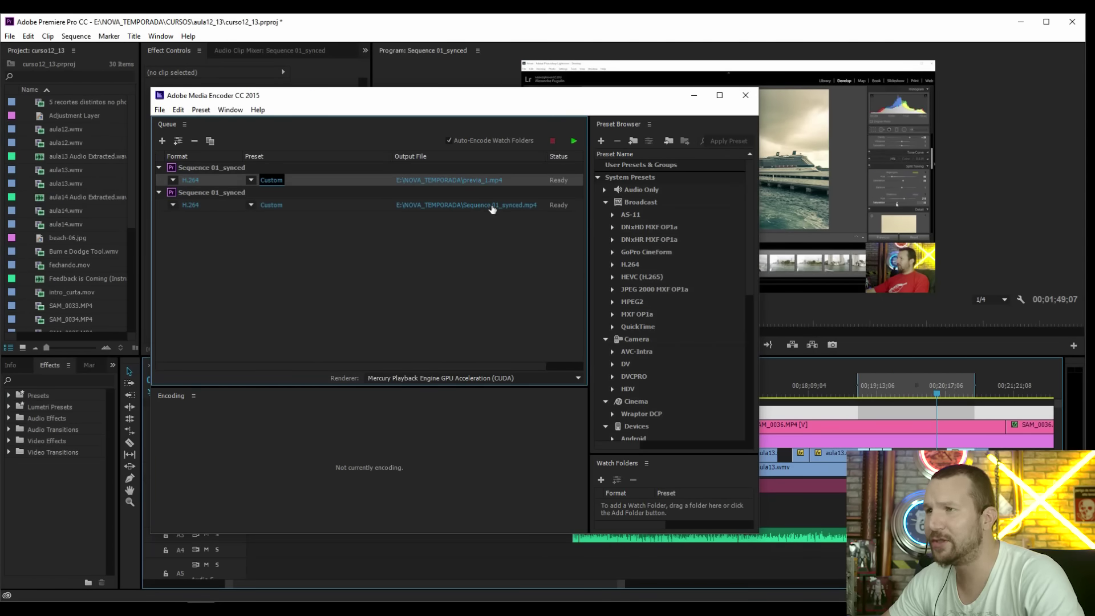
Step: Rename the second job's output file to 2.mp4 and save it
click(513, 211)
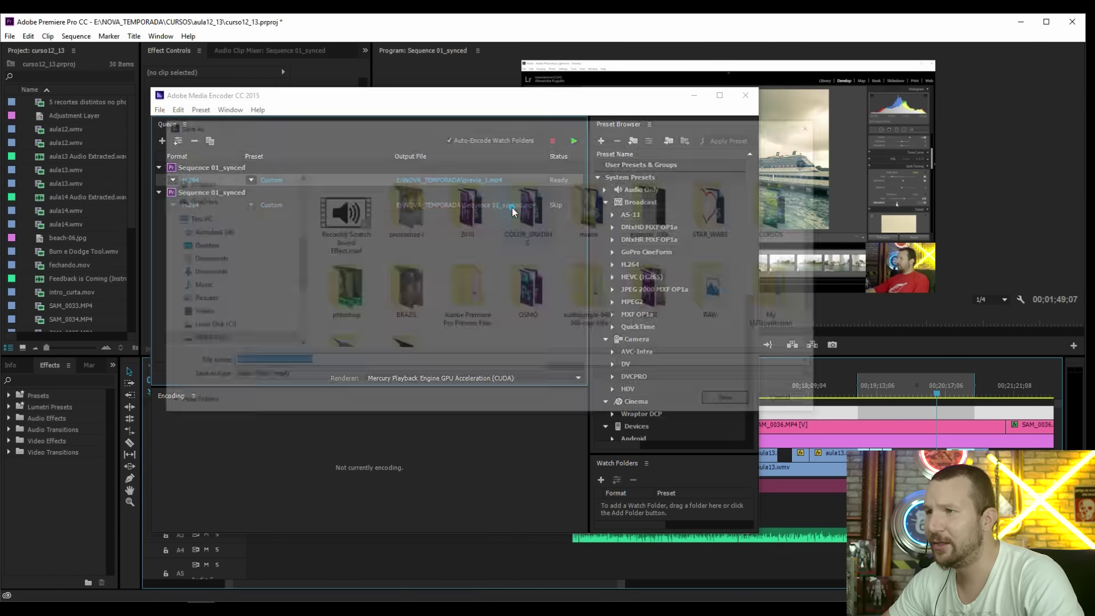
click(289, 364)
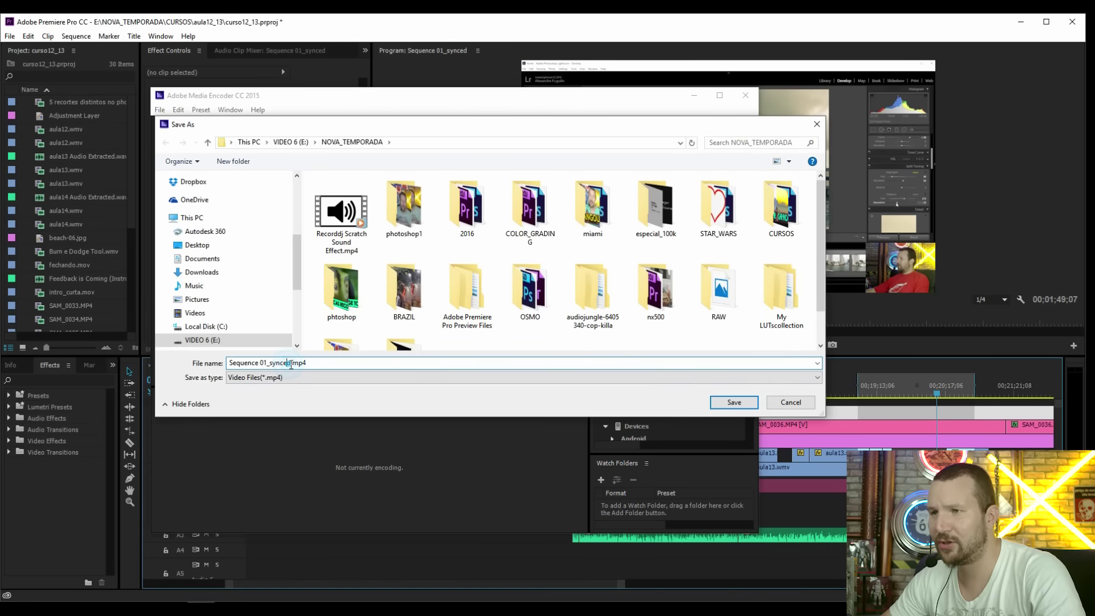
text(2)
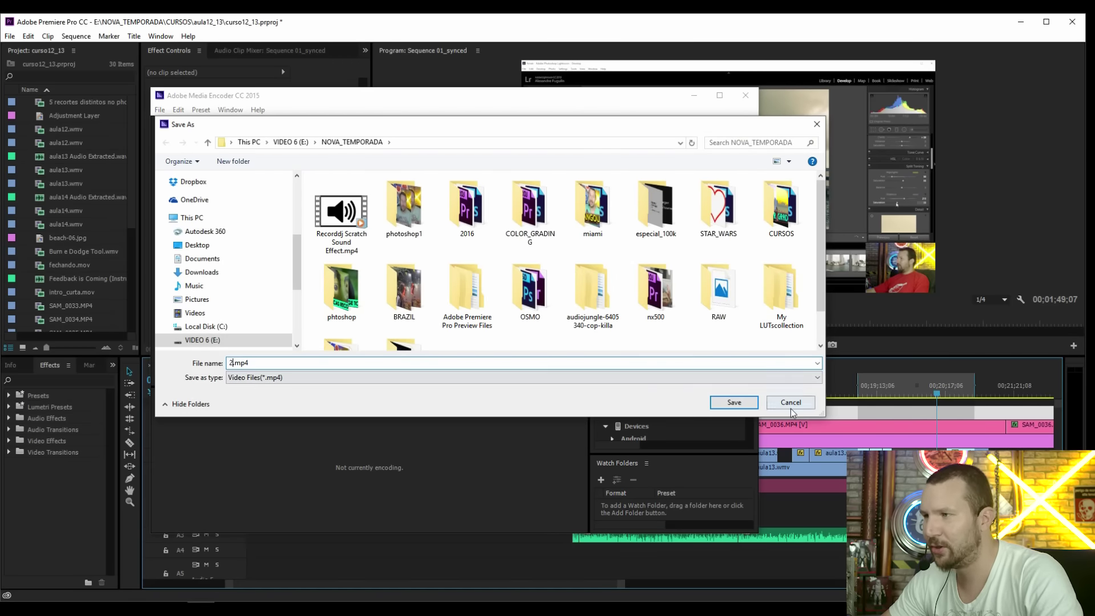
click(735, 402)
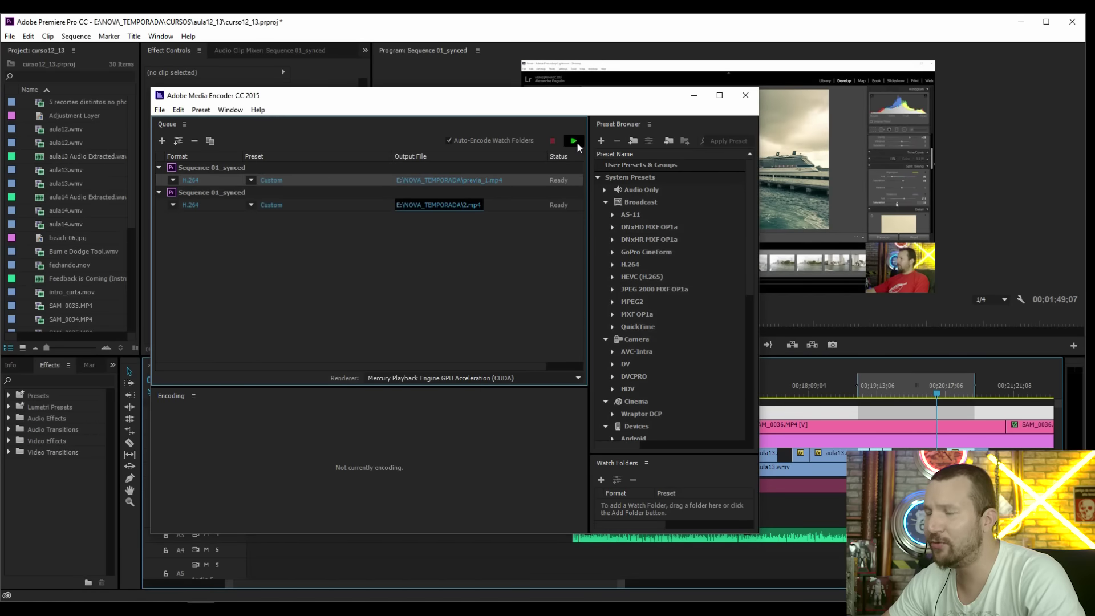